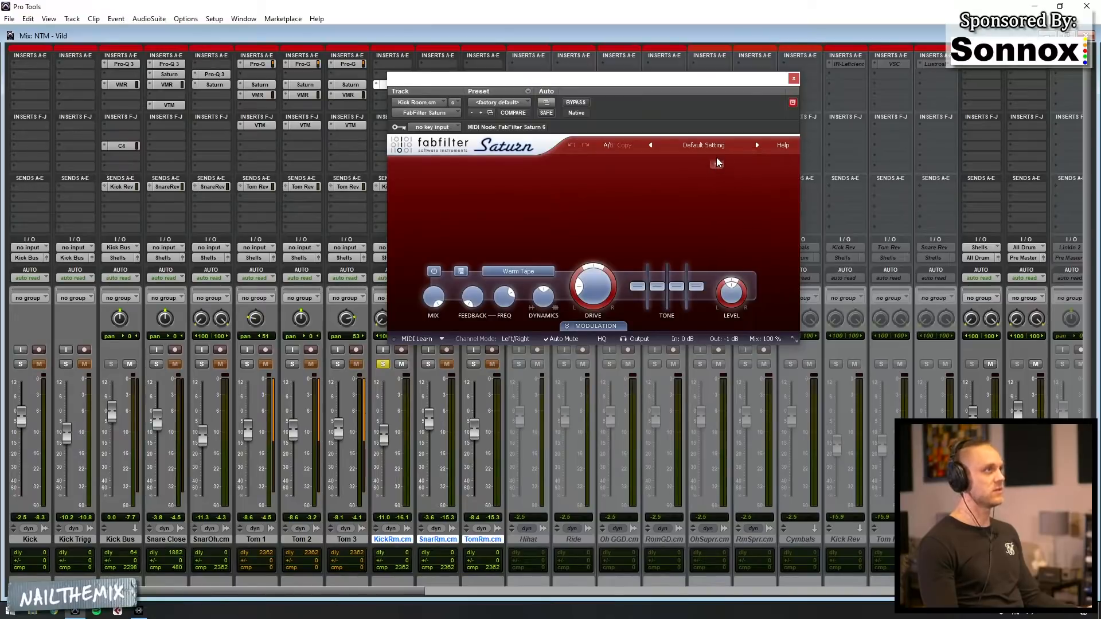
# - Split the kick room's Saturn saturation into five frequency bands by adding four crossovers across the spectrum
pyautogui.click(710, 164)
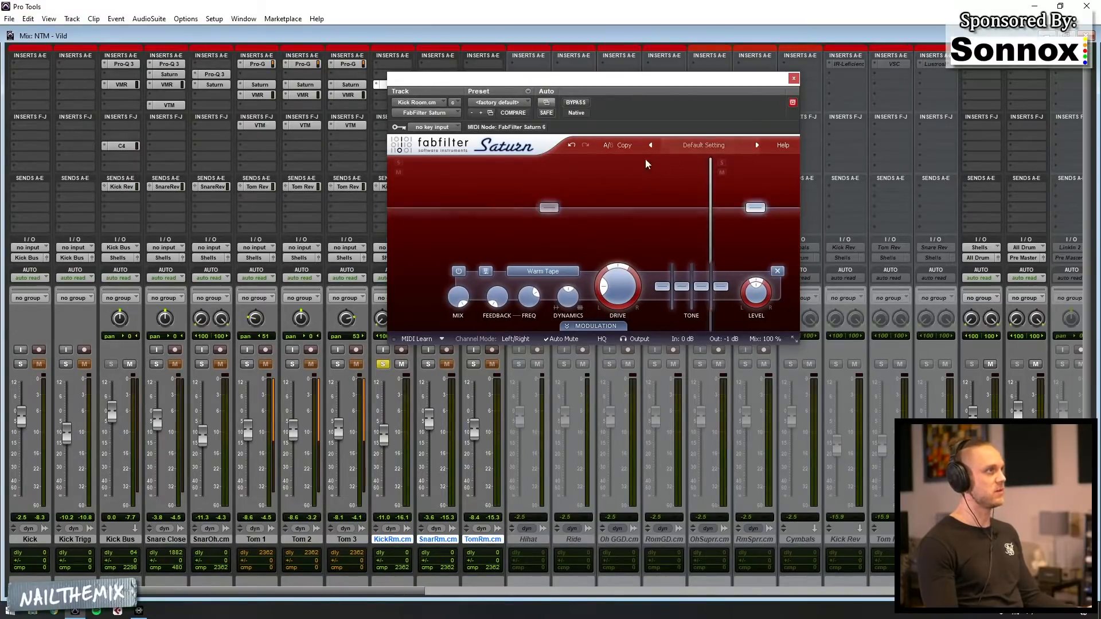
pyautogui.click(637, 164)
pyautogui.click(568, 163)
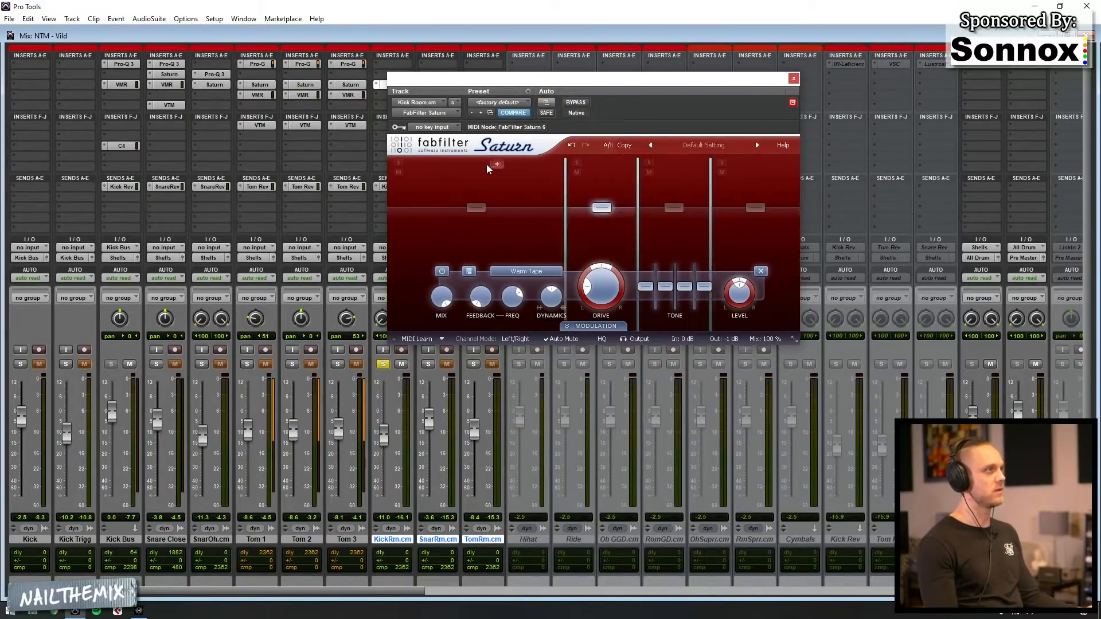
pyautogui.click(486, 164)
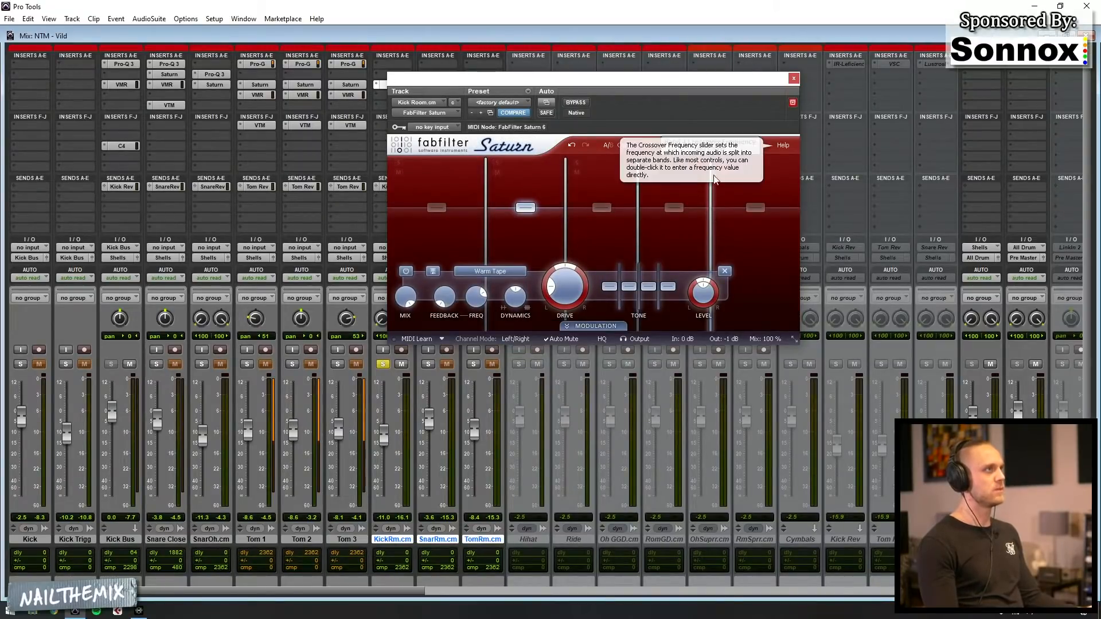
# - Fine-tune the upper crossovers, placing band 4 at about 4061 Hz and band 3 at about 1295 Hz, and lower the band 2 crossover
pyautogui.moveTo(710, 211); pyautogui.dragTo(704, 211)
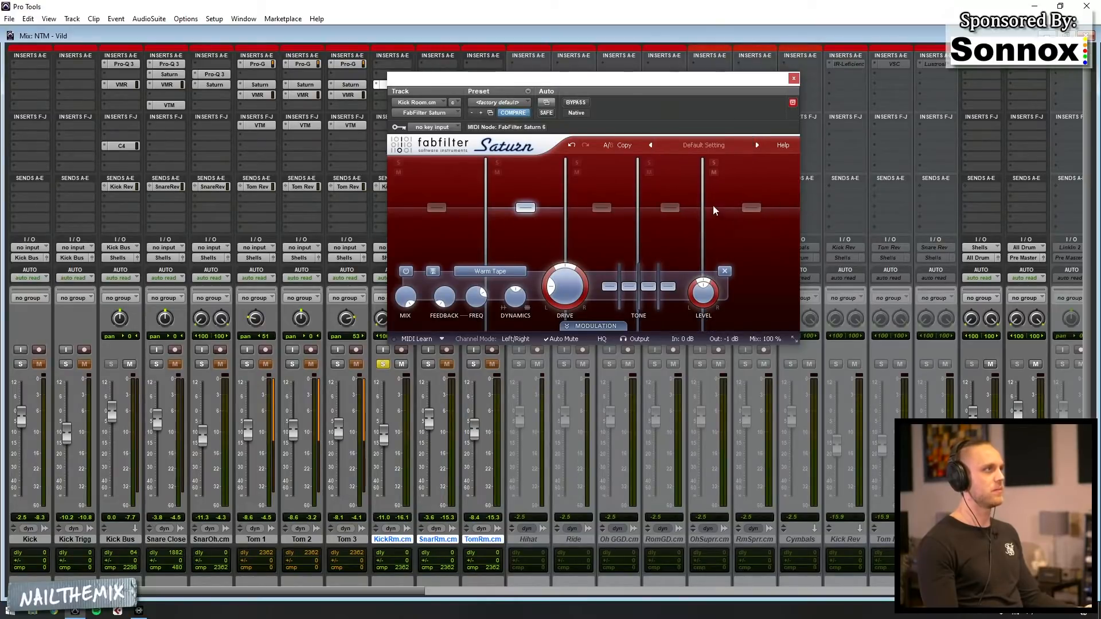
pyautogui.moveTo(703, 203); pyautogui.dragTo(705, 204)
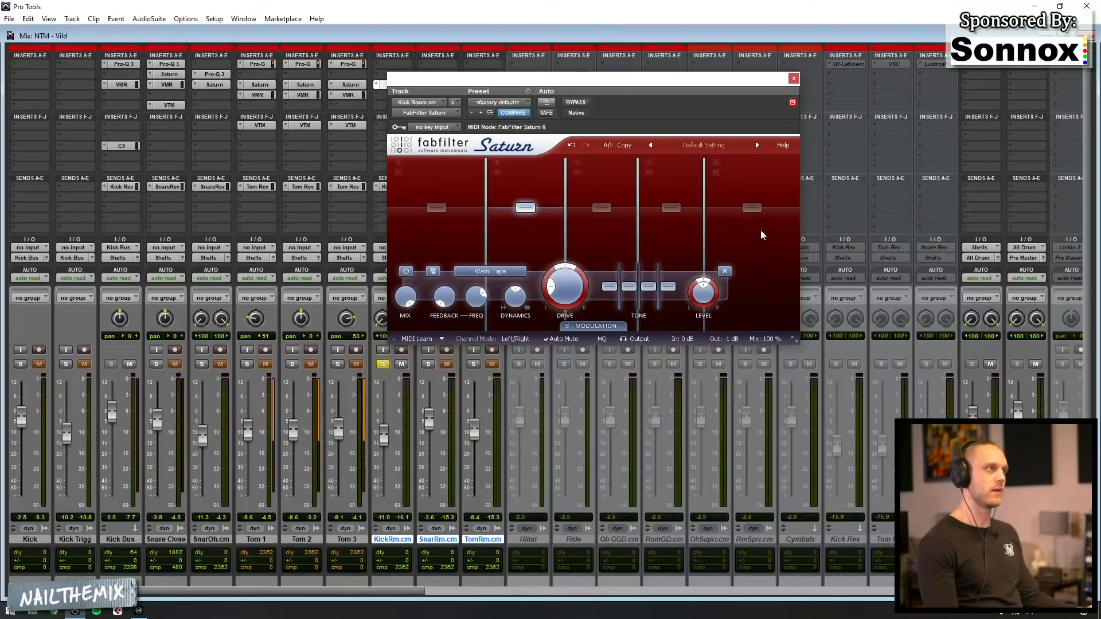
pyautogui.moveTo(638, 209); pyautogui.dragTo(638, 204)
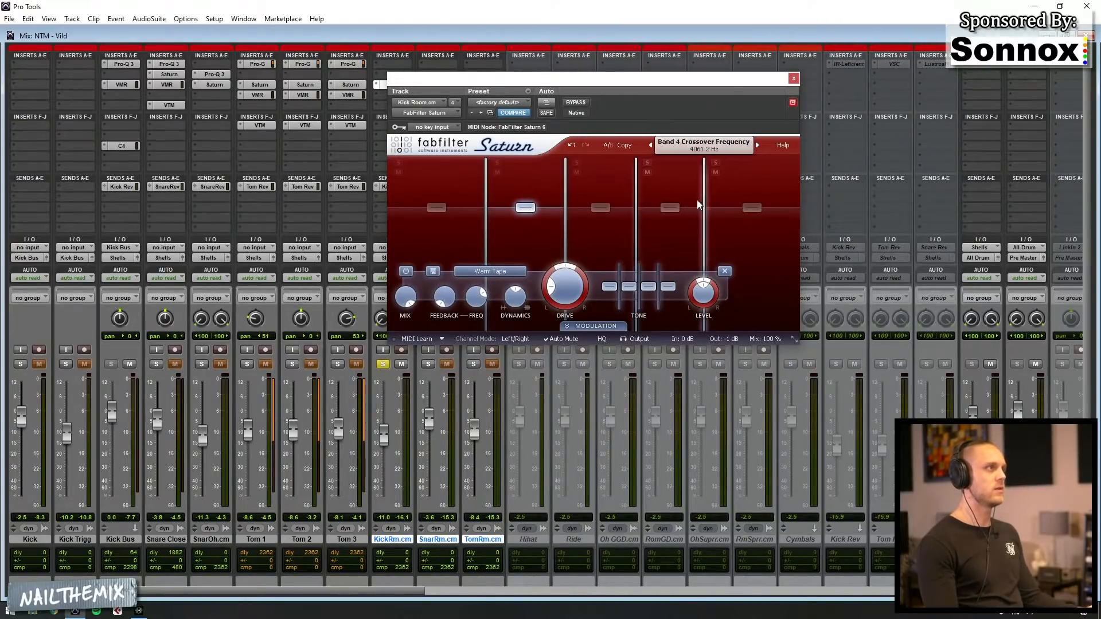
pyautogui.moveTo(637, 204); pyautogui.dragTo(637, 202)
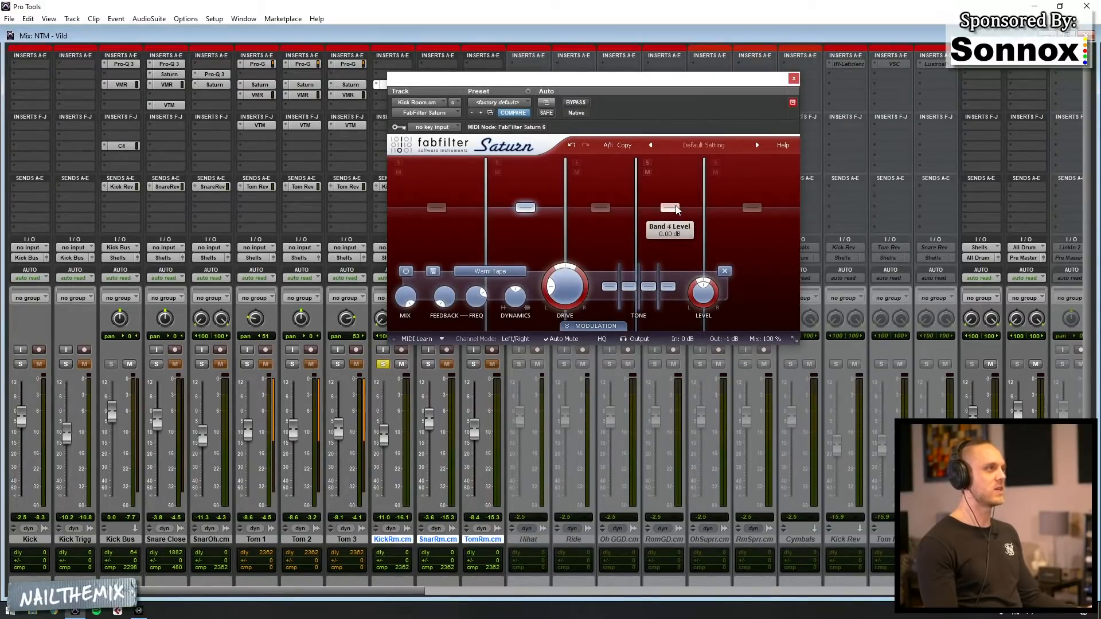
pyautogui.click(601, 208)
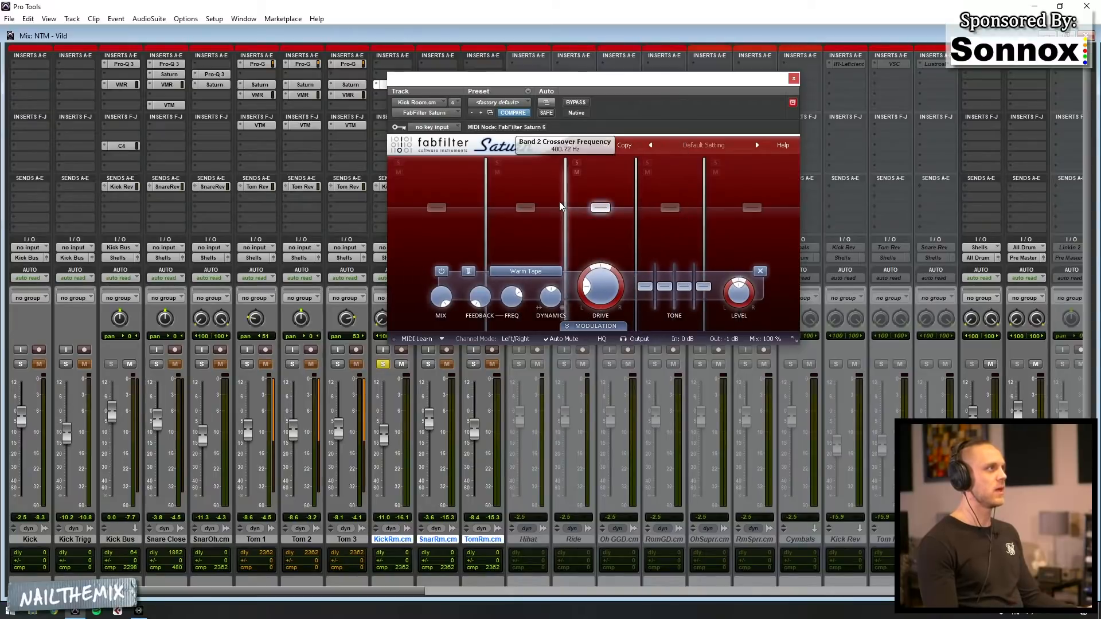
pyautogui.moveTo(562, 198)
pyautogui.mouseDown()
pyautogui.moveTo(539, 197)
pyautogui.moveTo(549, 196)
pyautogui.mouseUp()
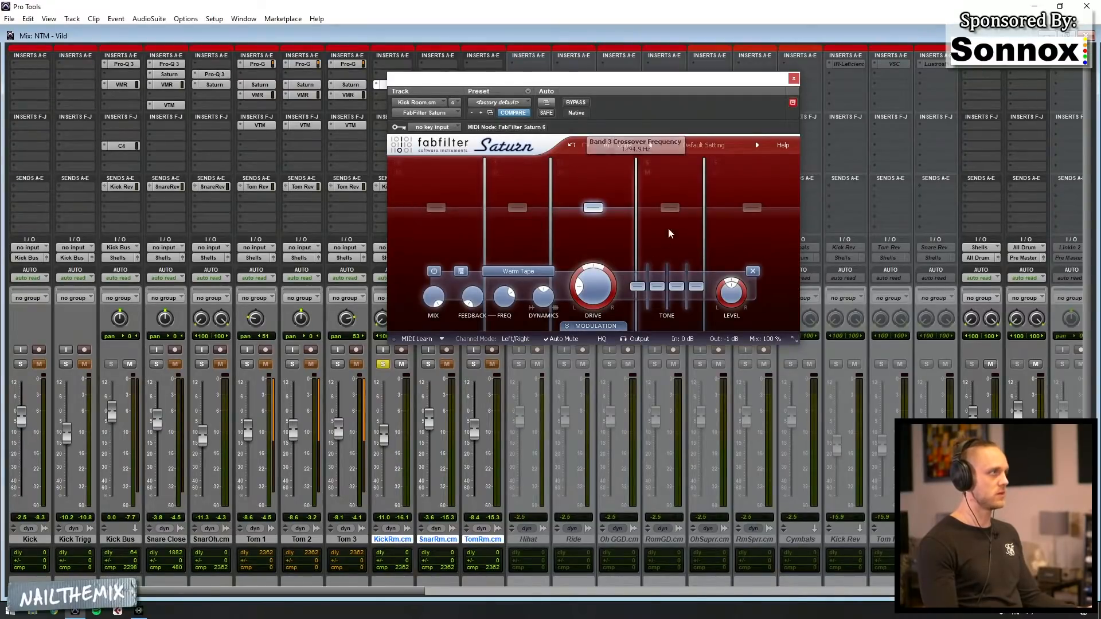
# - Solo band 5, set its drive to 100% and raise Saturn's input gain to about +15 dB
pyautogui.click(715, 163)
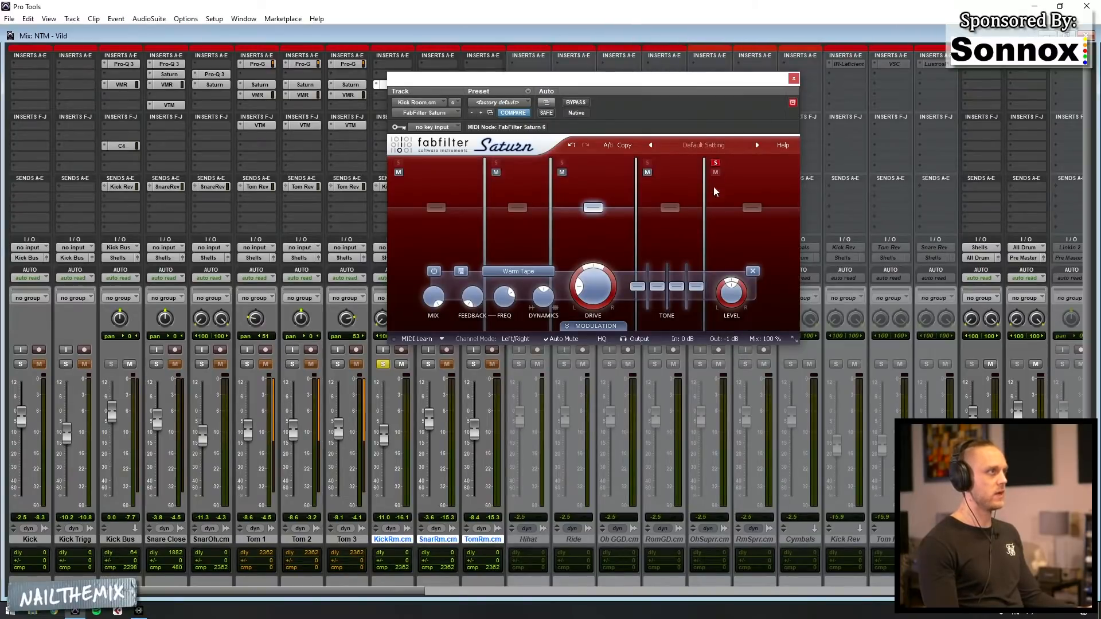
pyautogui.click(752, 208)
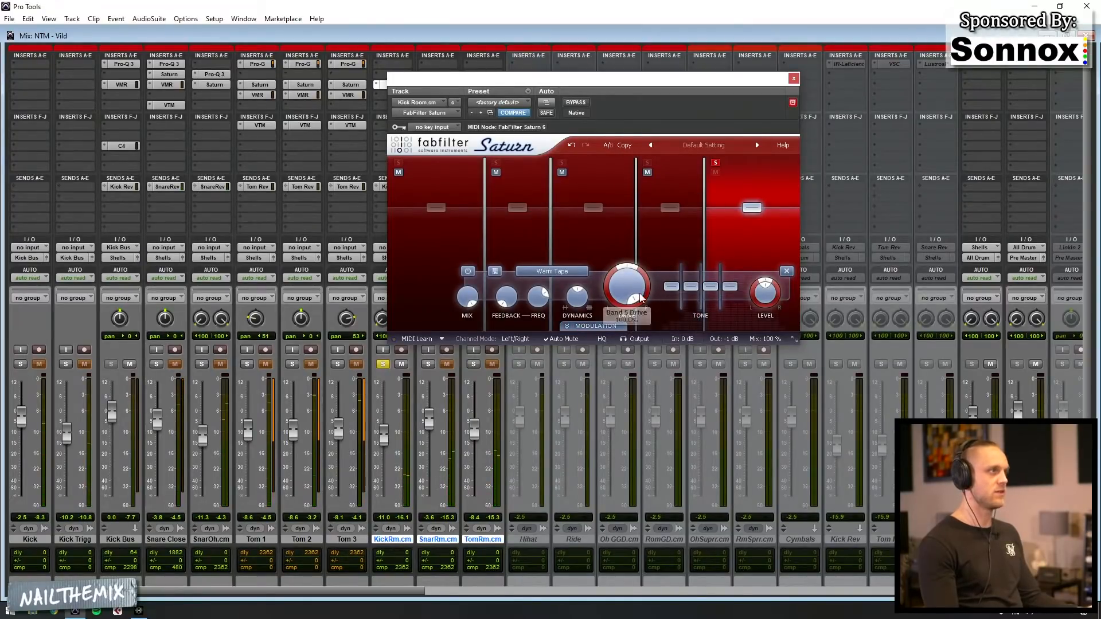
pyautogui.moveTo(681, 323); pyautogui.dragTo(642, 312)
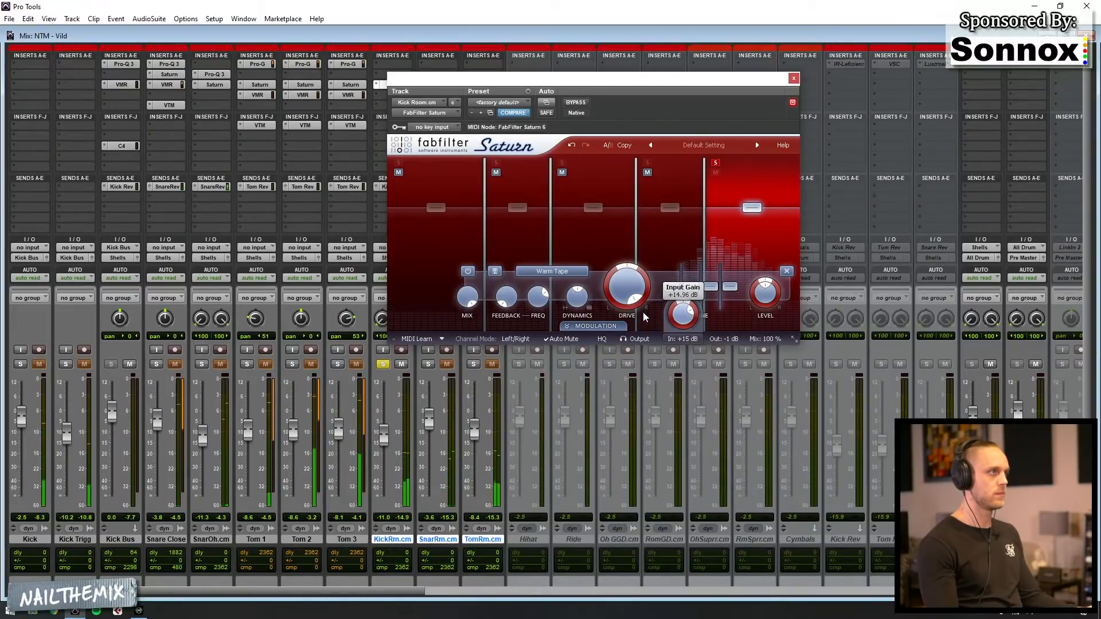
# - Solo band 4, audition it at 100% drive during playback and ease the drive back below maximum
pyautogui.click(717, 163)
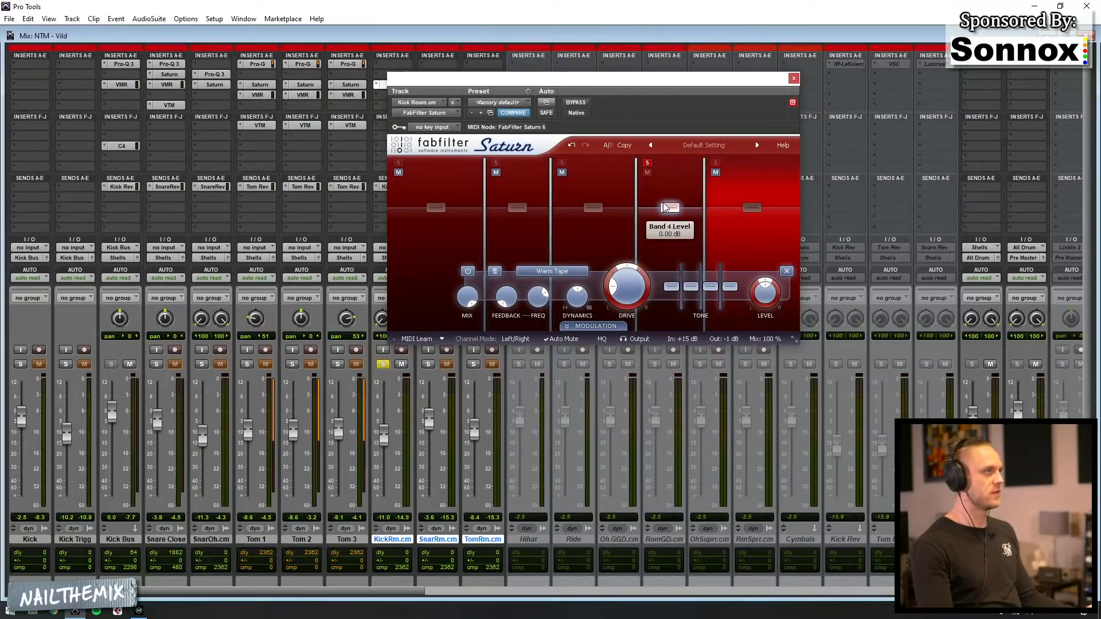
pyautogui.moveTo(627, 286); pyautogui.dragTo(638, 152)
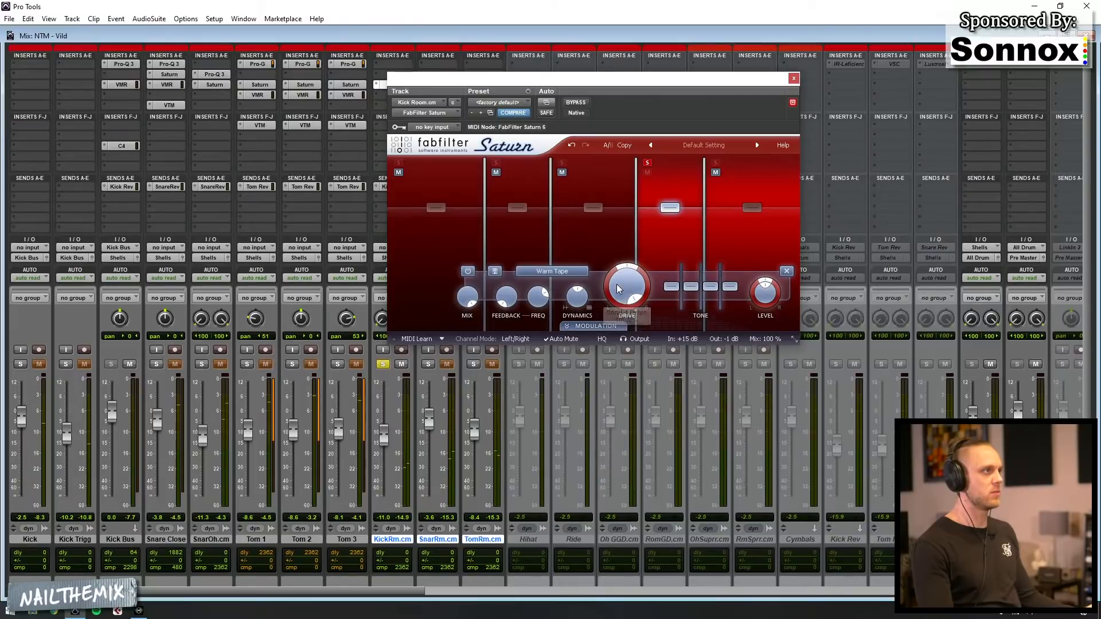
pyautogui.press('space')
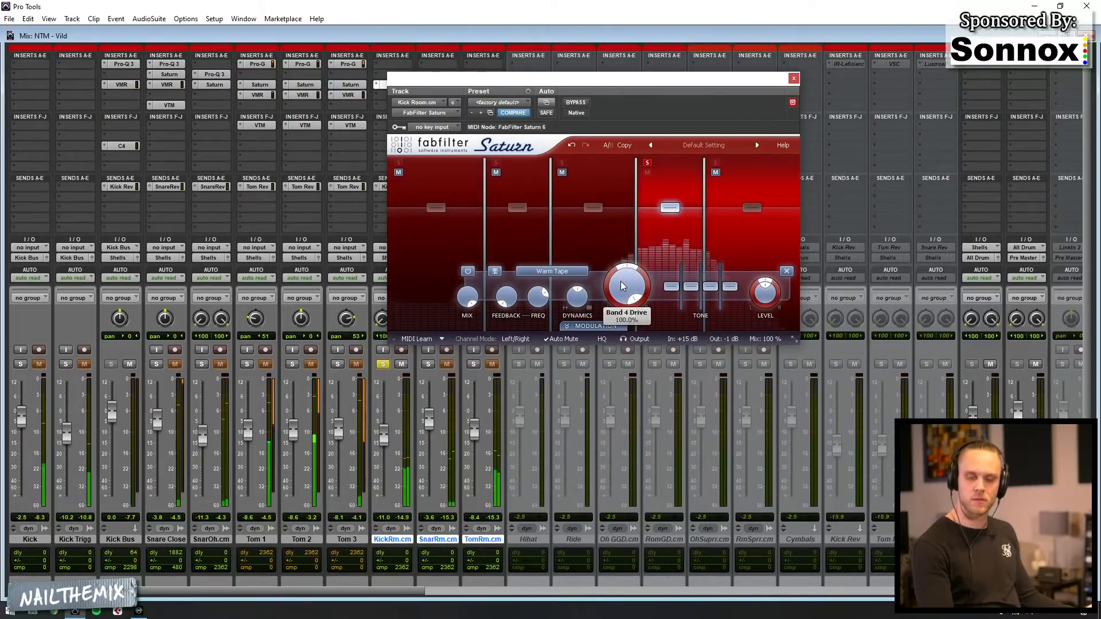
pyautogui.moveTo(623, 287); pyautogui.dragTo(590, 332)
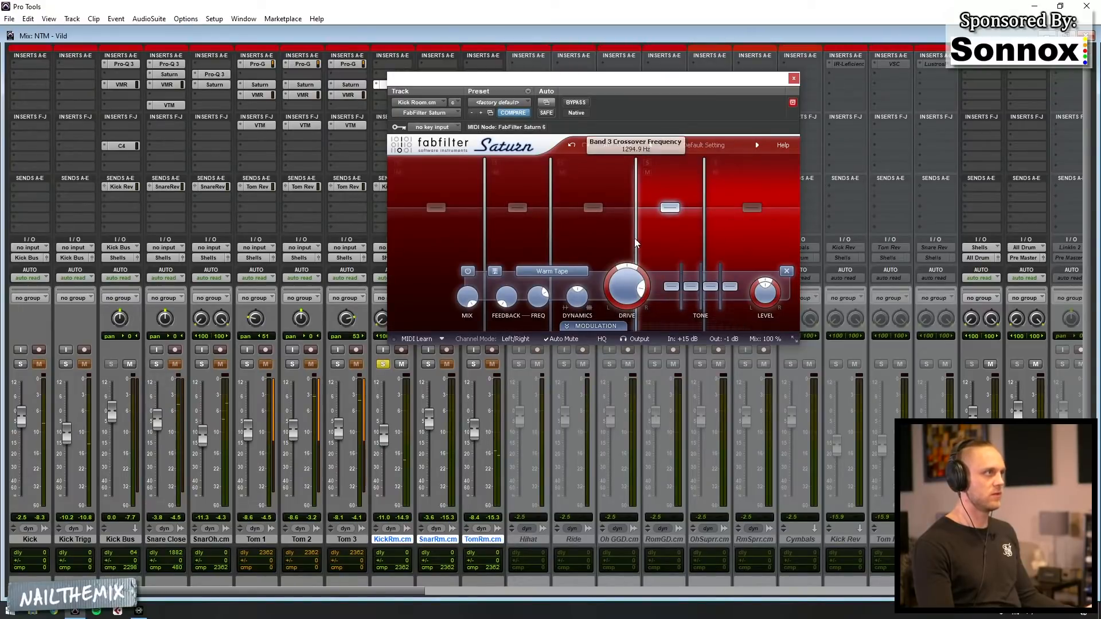
# - Solo band 3 and raise its drive during playback, settling slightly below maximum
pyautogui.click(576, 199)
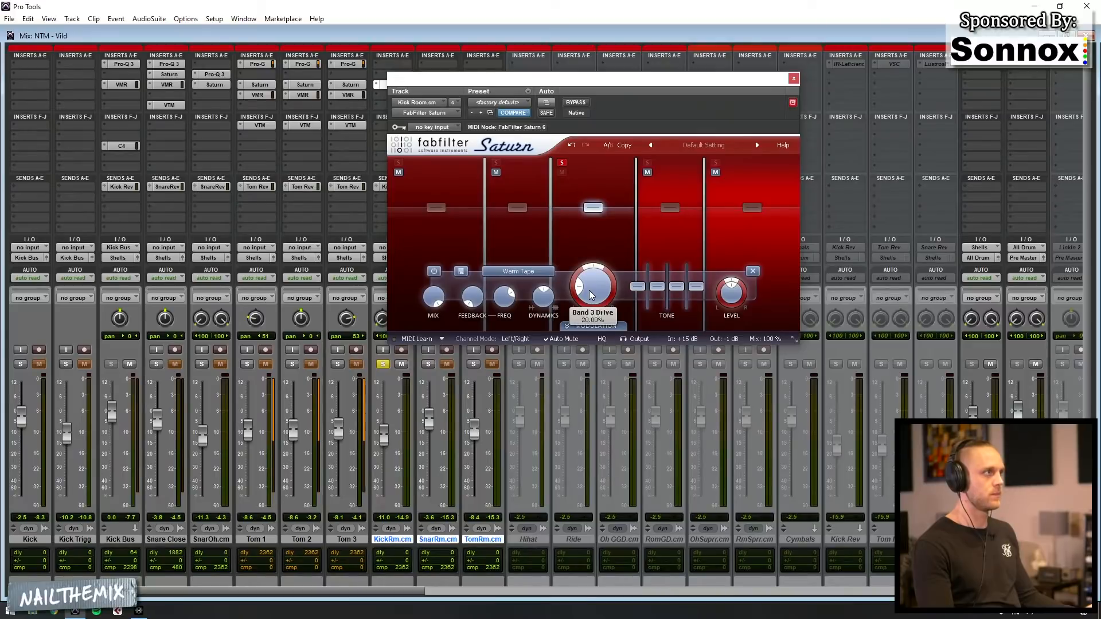
pyautogui.press('space')
pyautogui.moveTo(595, 276); pyautogui.dragTo(613, 144)
pyautogui.moveTo(594, 282); pyautogui.dragTo(569, 294)
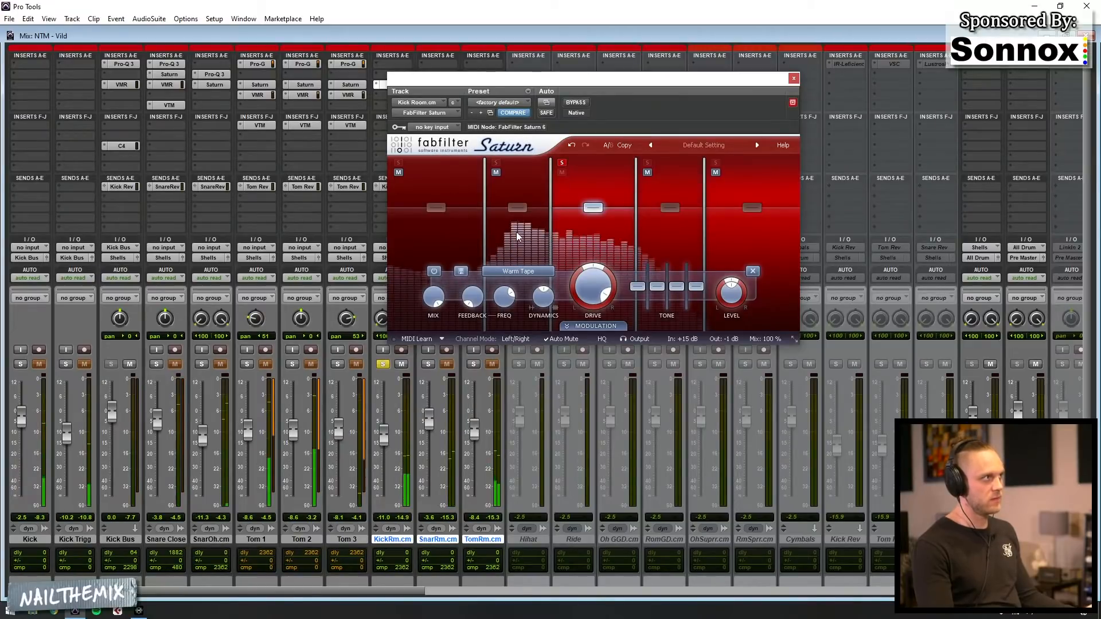
# - Shift the band 1 crossover slightly higher, and adjust the drive of the soloed band 2 by ear
pyautogui.moveTo(485, 229); pyautogui.dragTo(500, 229)
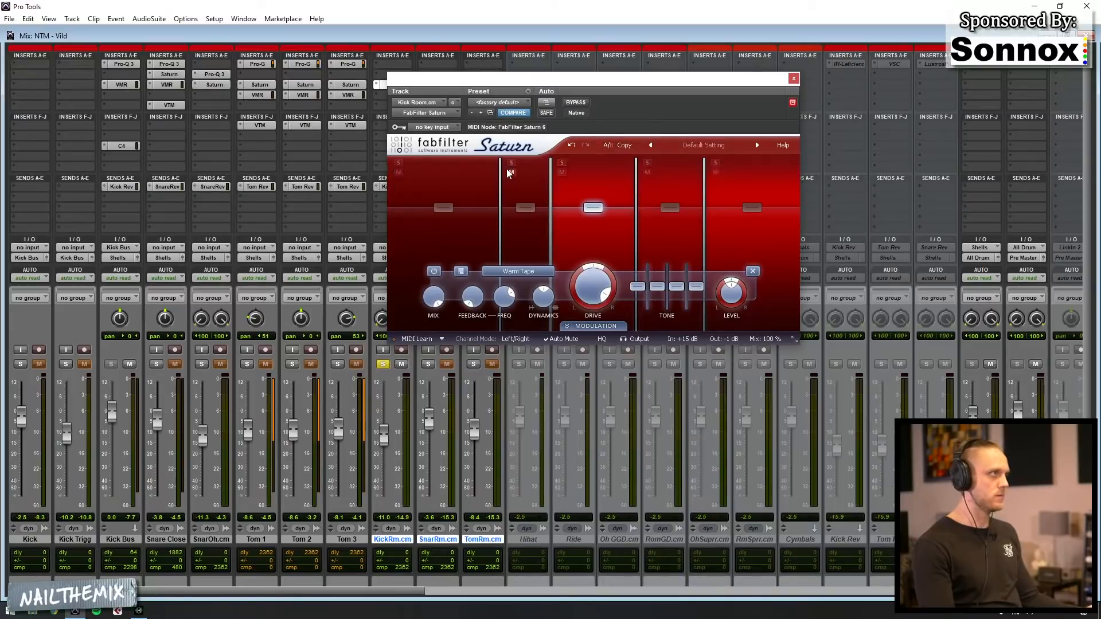
pyautogui.click(524, 207)
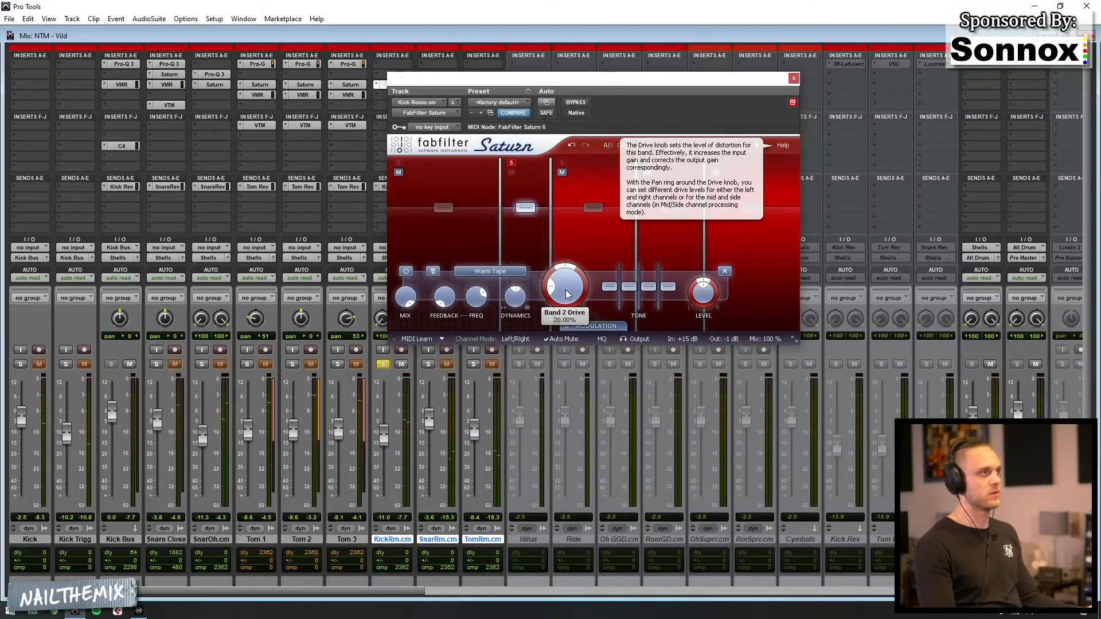
pyautogui.moveTo(566, 294); pyautogui.dragTo(541, 361)
pyautogui.moveTo(556, 292); pyautogui.dragTo(541, 319)
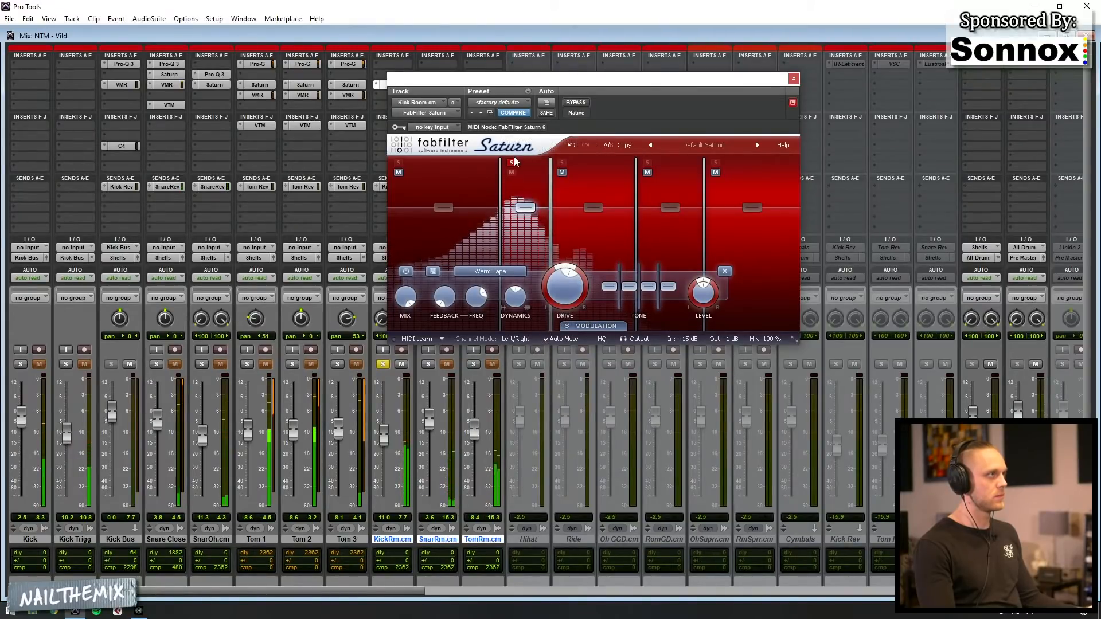
# - Solo the lowest band, adjust its drive by ear and stop playback
pyautogui.click(399, 164)
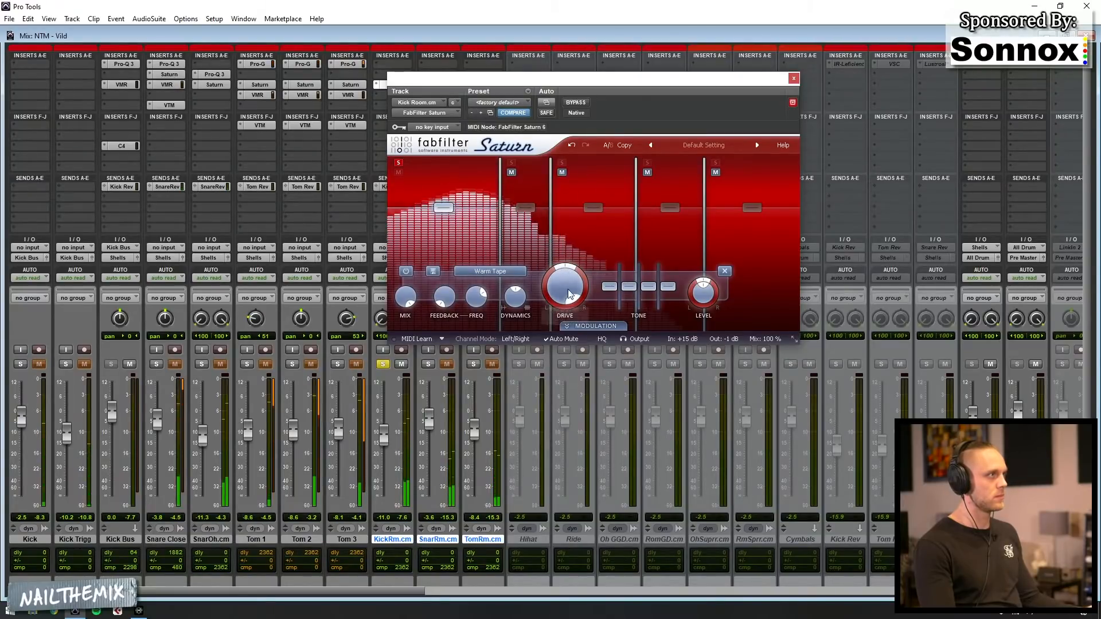
pyautogui.moveTo(565, 290); pyautogui.dragTo(512, 378)
pyautogui.press('space')
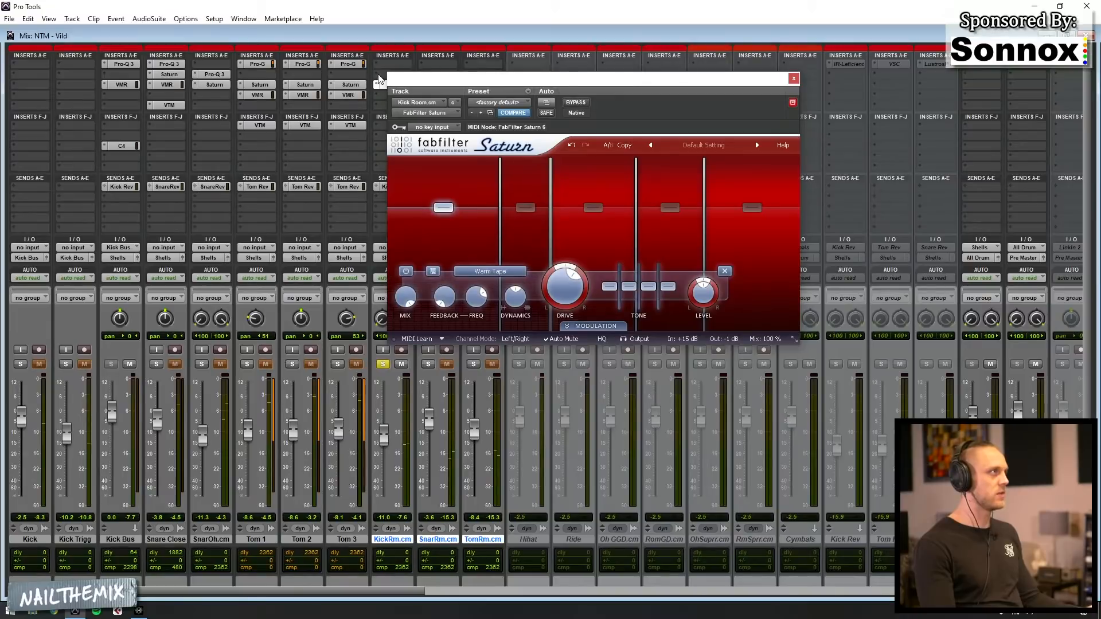
# - Insert a stereo FabFilter Pro-Q 3 in the kick room track's first insert slot and keep its window open independently
pyautogui.click(382, 65)
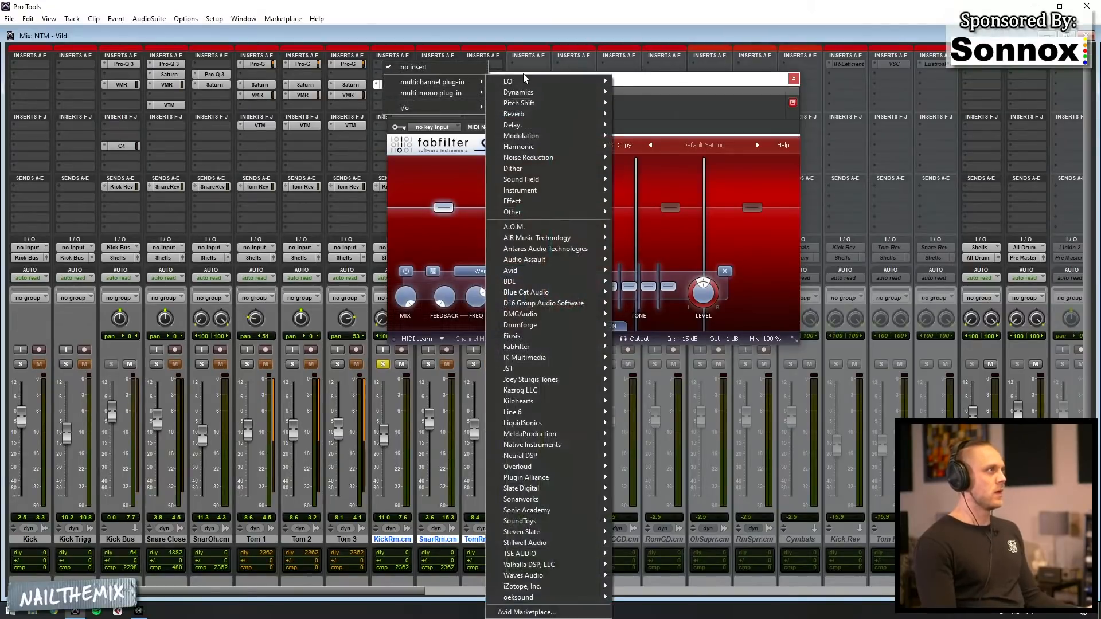
pyautogui.moveTo(452, 80)
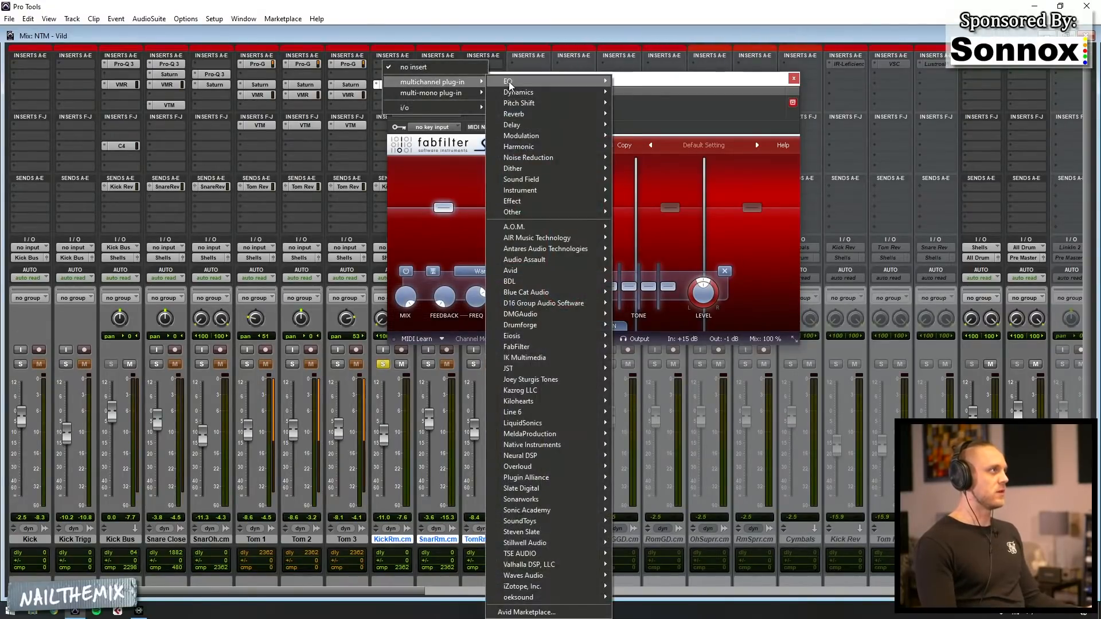
pyautogui.moveTo(510, 81)
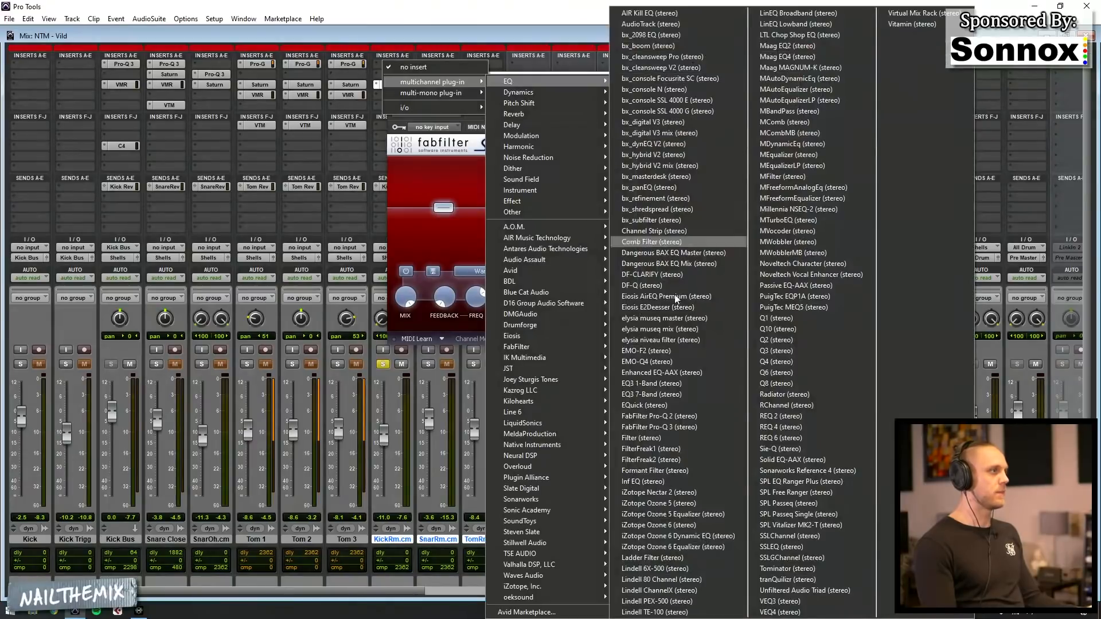
pyautogui.click(690, 426)
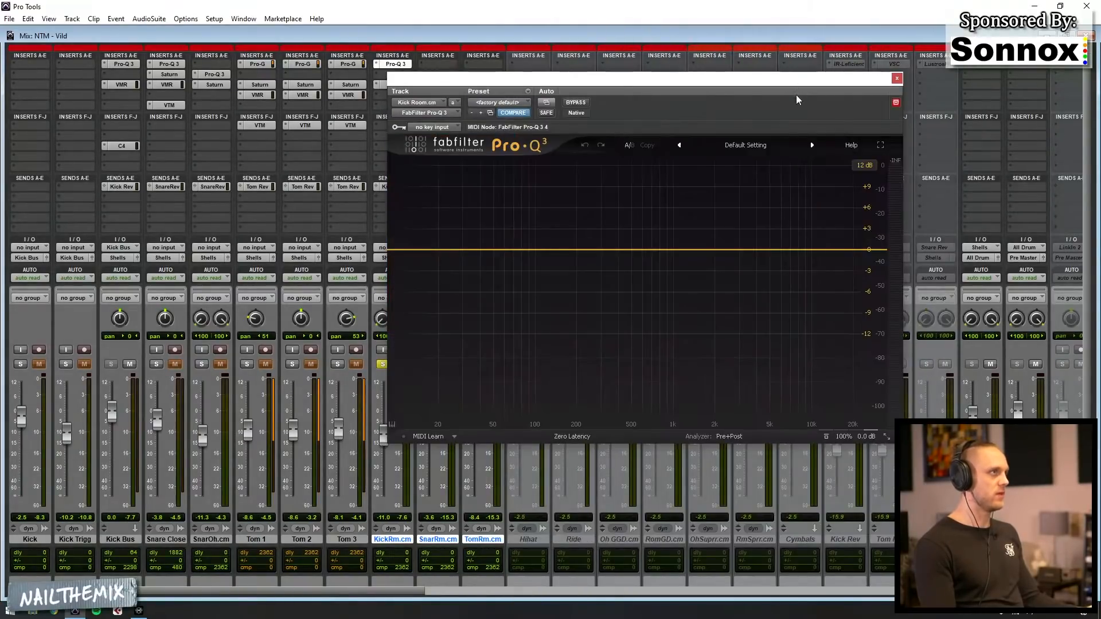
pyautogui.click(895, 103)
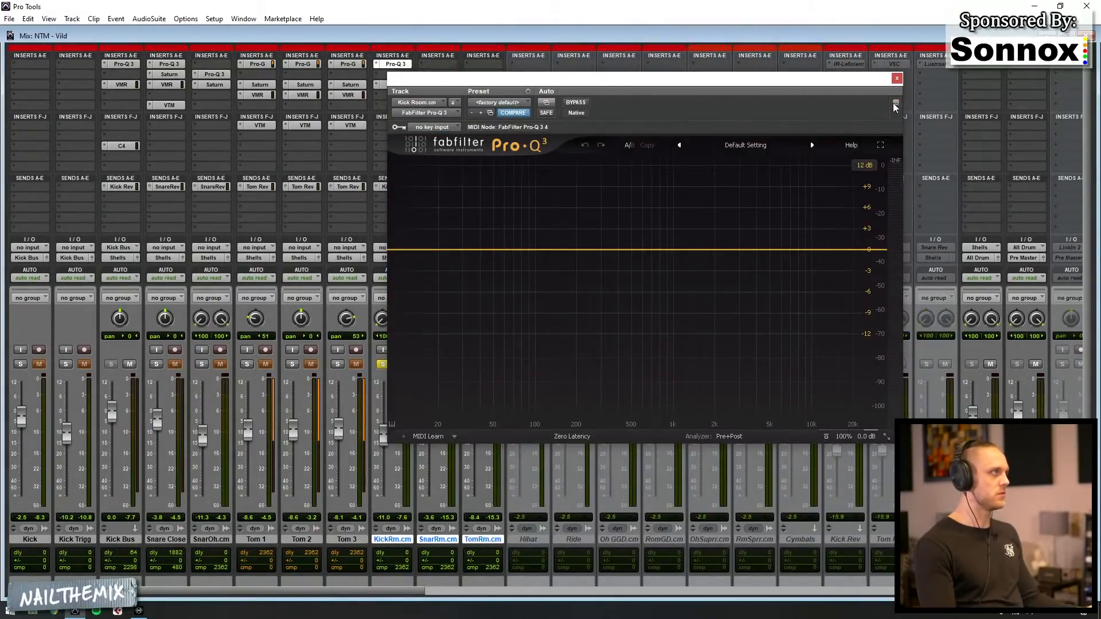
# - Using the Kick Bus EQ as reference, add a 24 dB/oct low cut at about 35 Hz to the kick room EQ
pyautogui.click(131, 67)
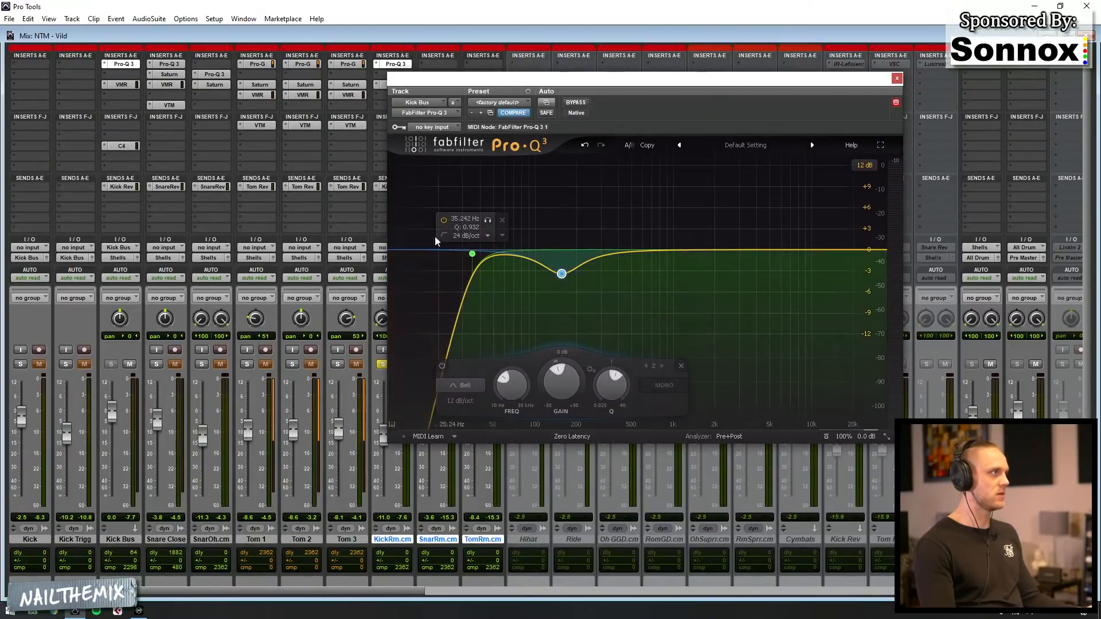
pyautogui.click(897, 79)
pyautogui.moveTo(398, 251); pyautogui.dragTo(467, 246)
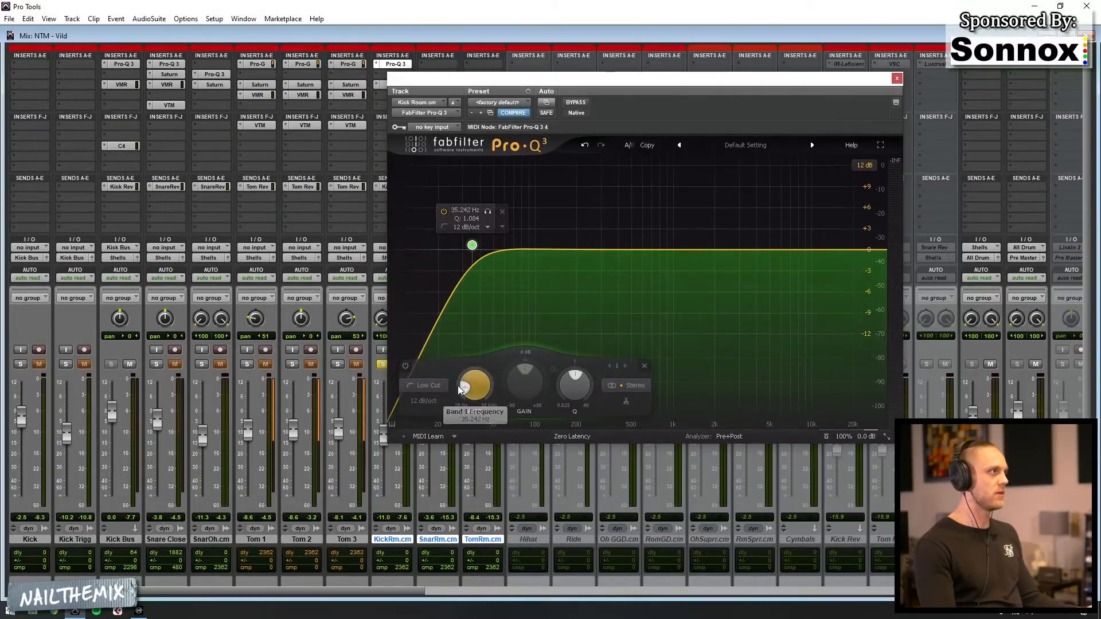
pyautogui.click(423, 401)
pyautogui.click(427, 447)
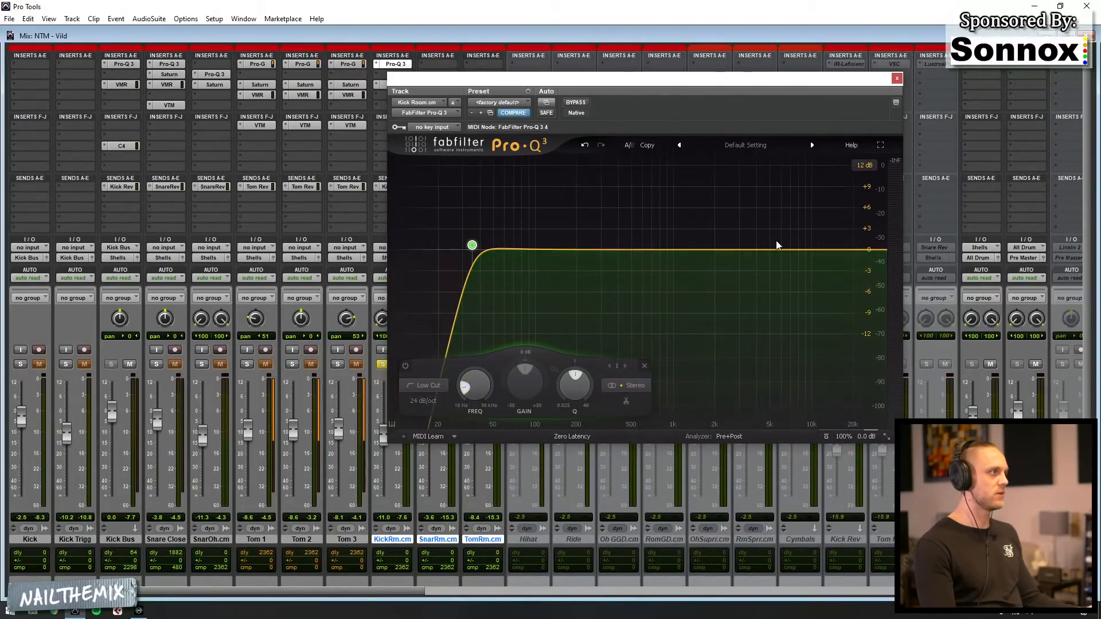
pyautogui.click(896, 80)
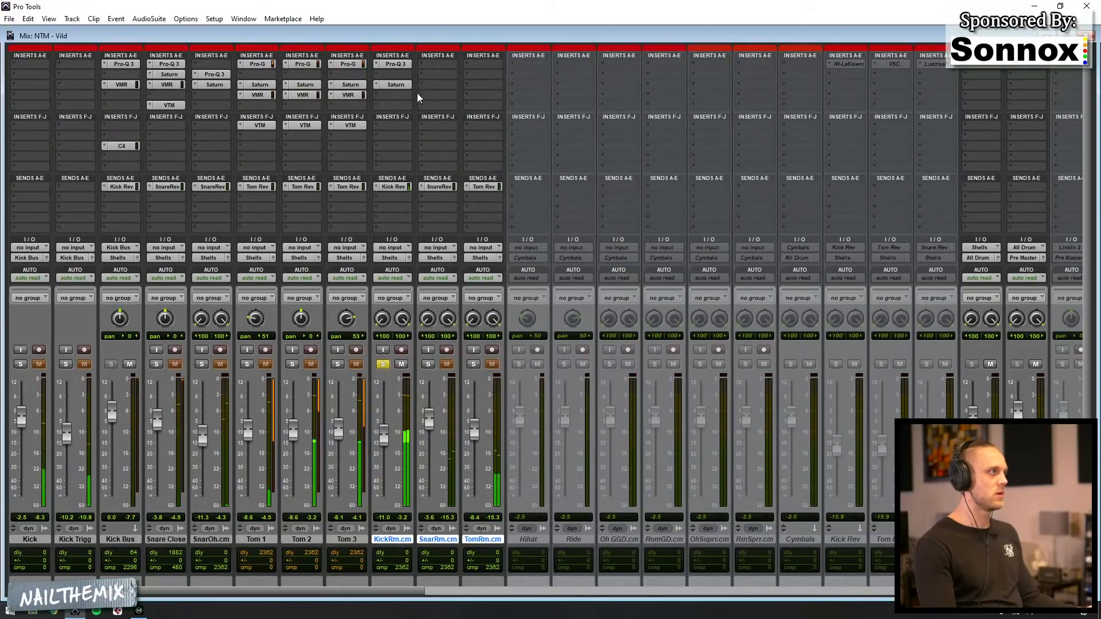
# - Compare the kick room with Saturn bypassed and active, and lower its fader to about -21 dB in playback
pyautogui.click(396, 84)
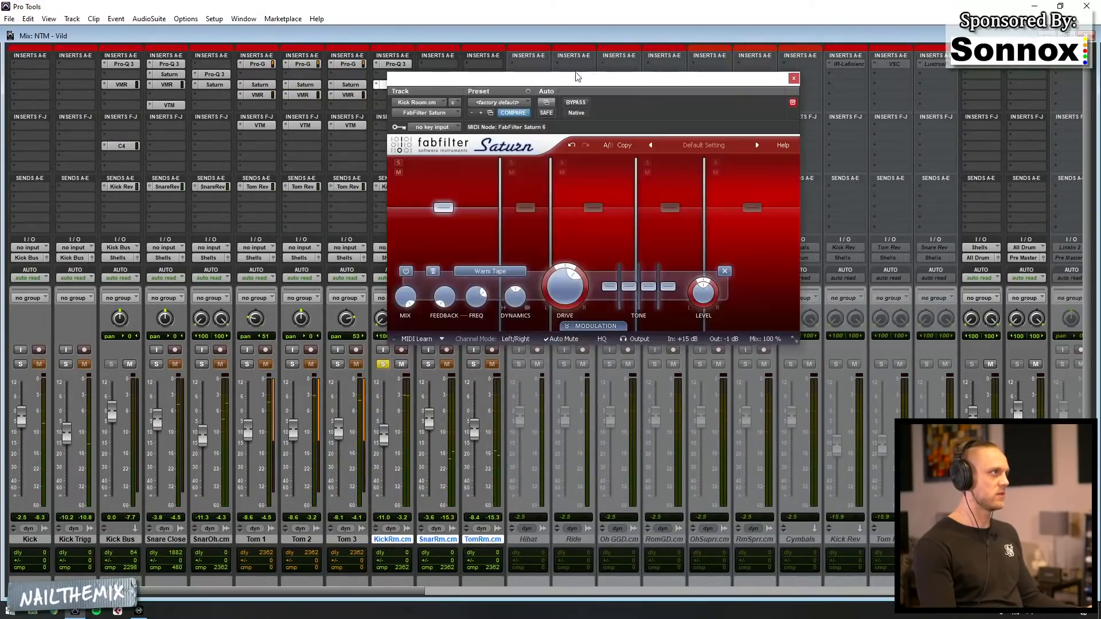
pyautogui.click(577, 103)
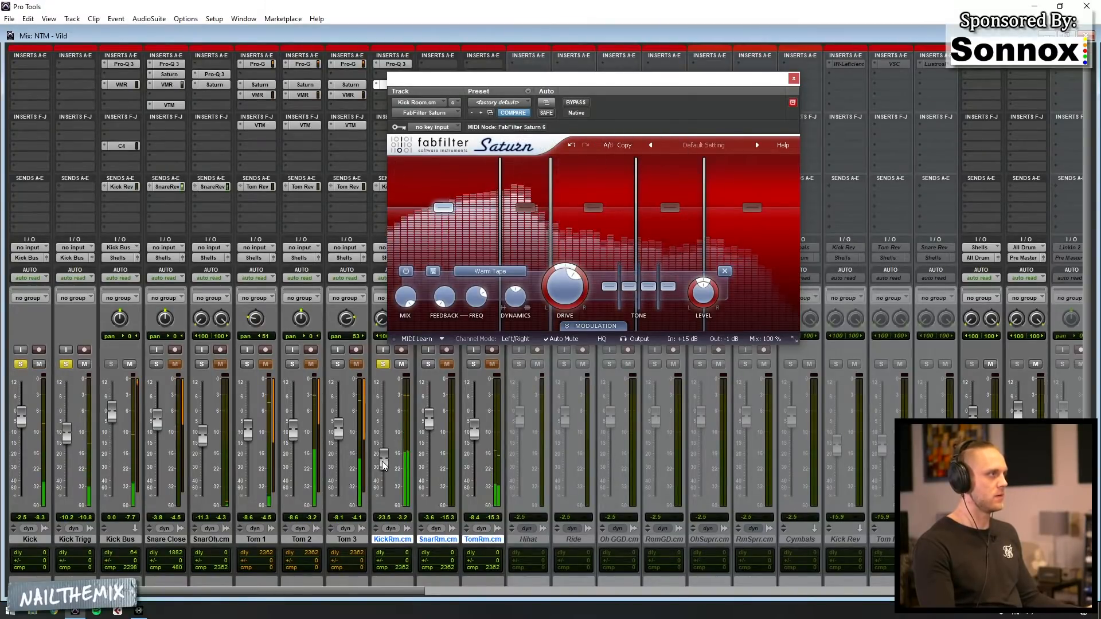
pyautogui.moveTo(383, 438); pyautogui.dragTo(383, 462)
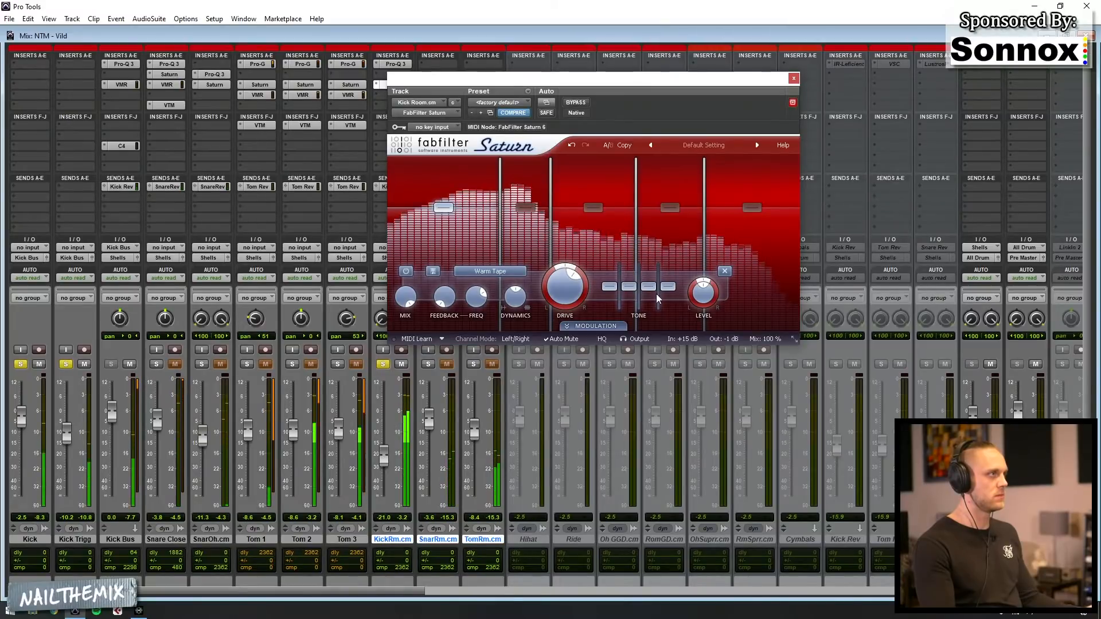
# - Lower the second band's level in the kick room's Saturn to about -6.7 dB and ease the highest band's level down
pyautogui.press('space')
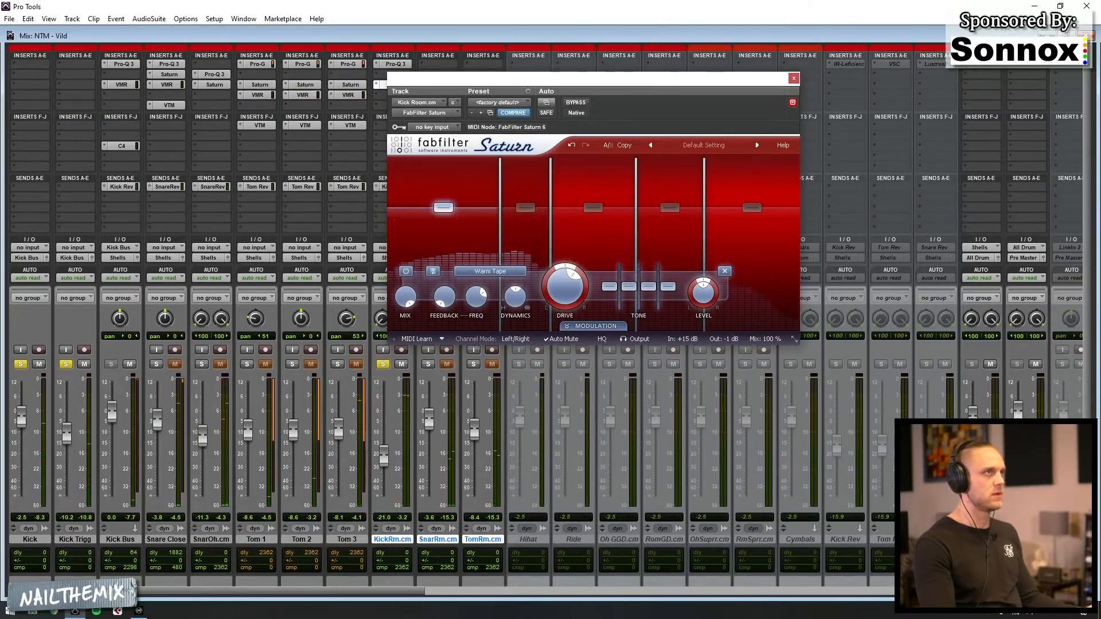
pyautogui.hotkey('ctrl', '=')
pyautogui.moveTo(561, 78); pyautogui.dragTo(289, 112)
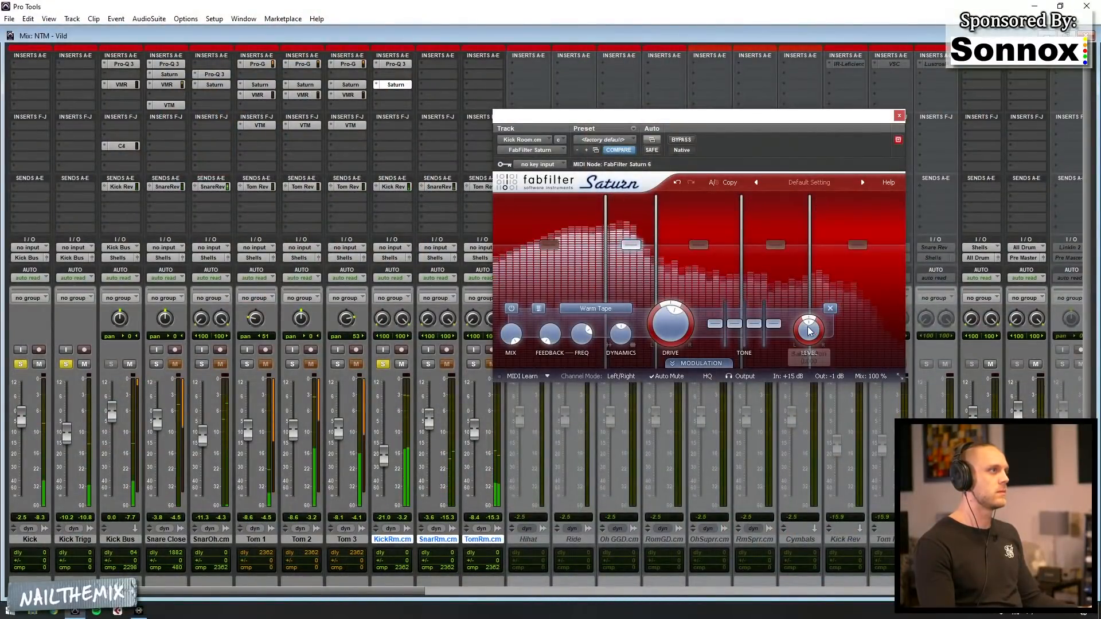
pyautogui.moveTo(808, 329); pyautogui.dragTo(768, 436)
pyautogui.click(847, 248)
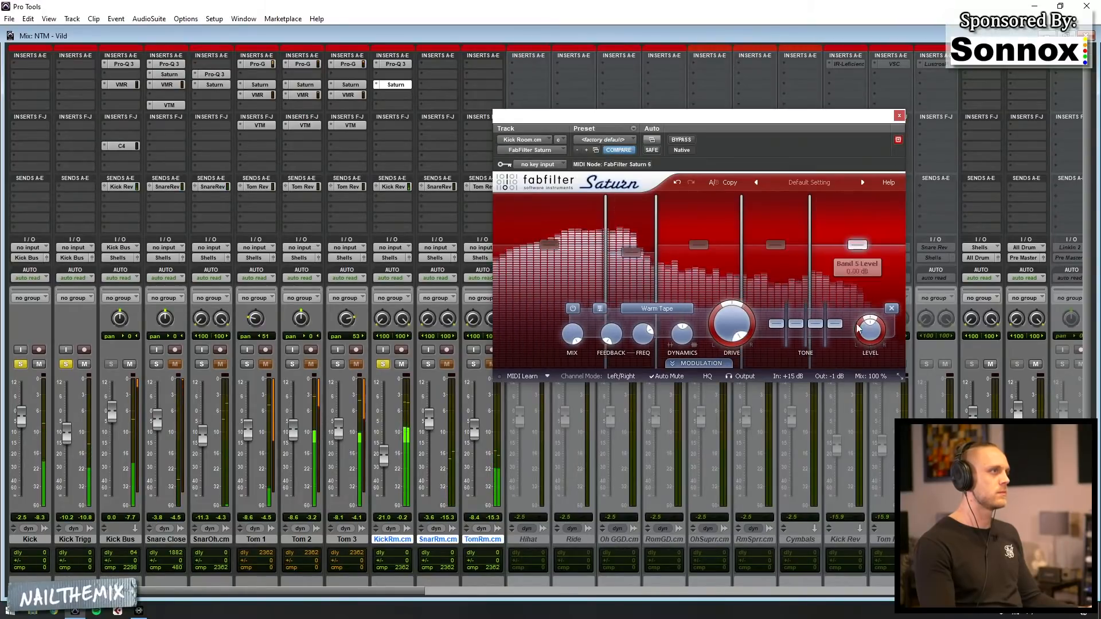
pyautogui.moveTo(865, 341)
pyautogui.mouseDown()
pyautogui.moveTo(860, 351)
pyautogui.moveTo(862, 340)
pyautogui.mouseUp()
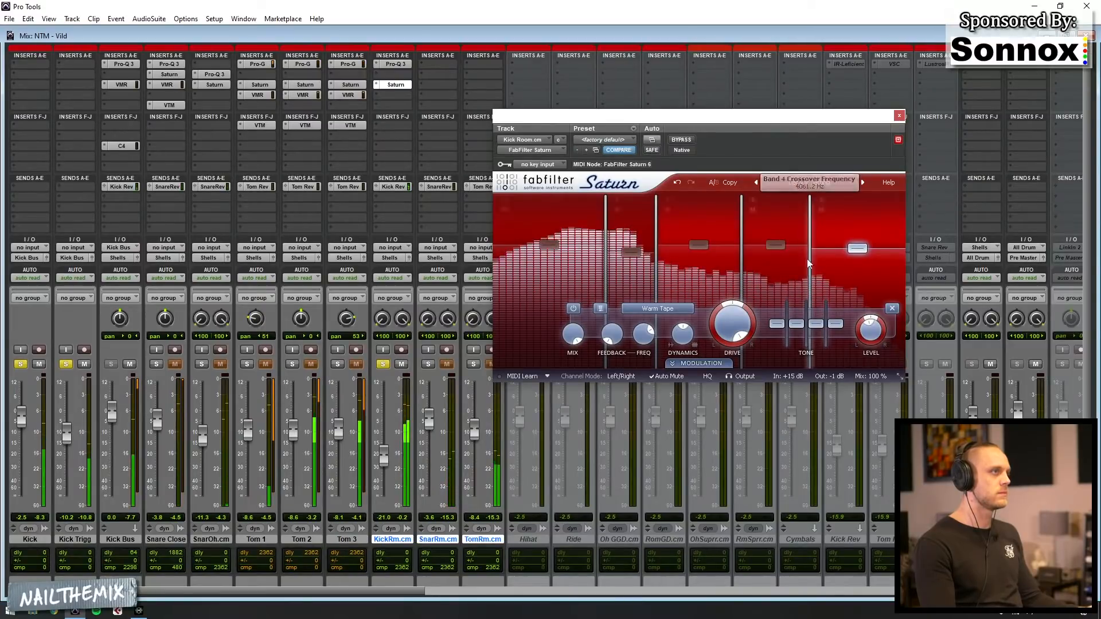
# - Check Saturn's third band in solo, then reduce its level to about -4.2 dB and the highest band's to about -4.6 dB
pyautogui.click(669, 200)
pyautogui.click(669, 200)
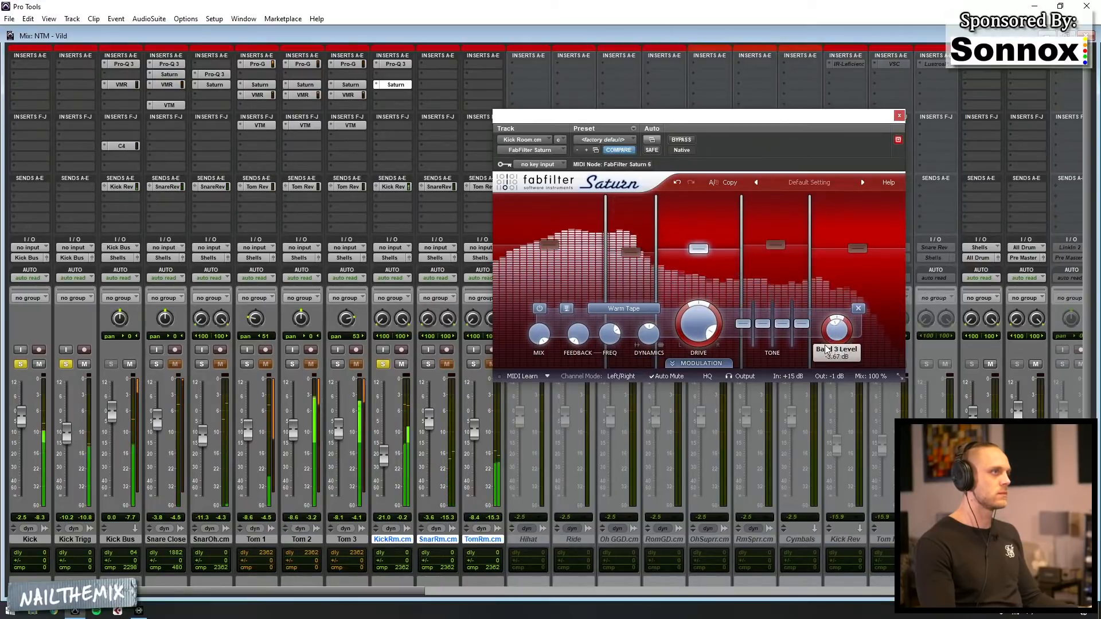
pyautogui.click(853, 248)
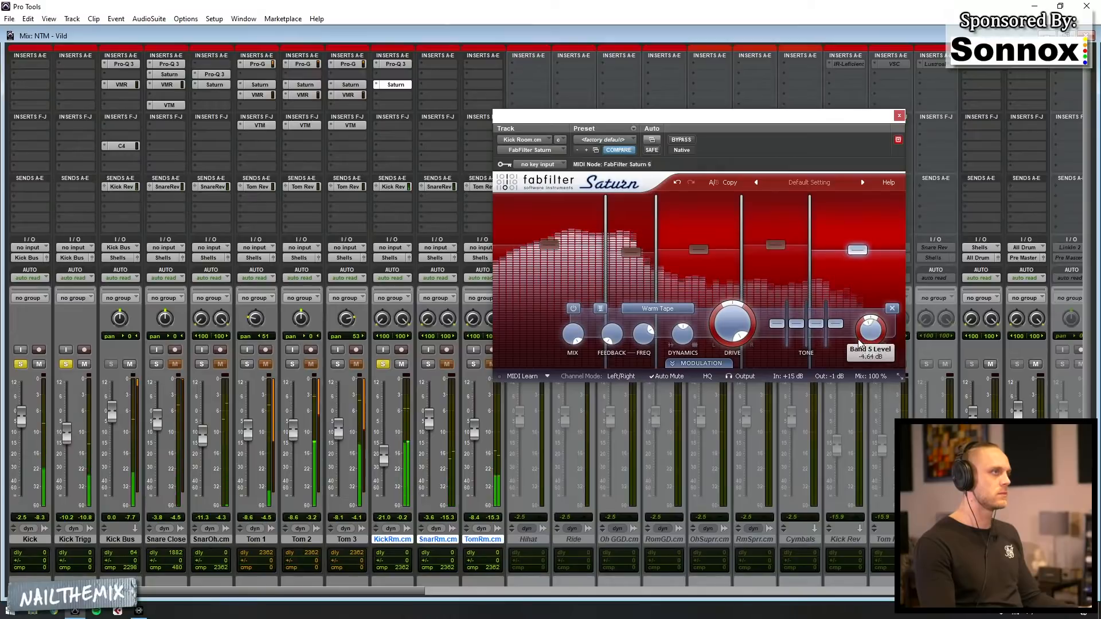
# - Check the kick room's lowest band in solo and with the Kick Bus muted, and lower the kick room fader to -22.6 dB
pyautogui.click(549, 245)
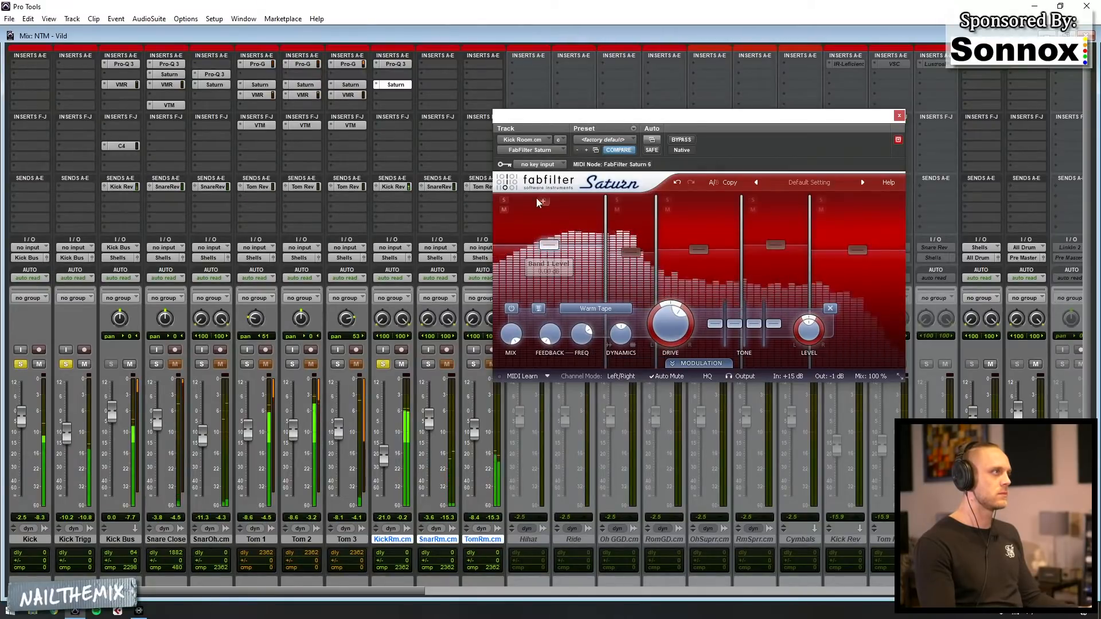
pyautogui.click(505, 201)
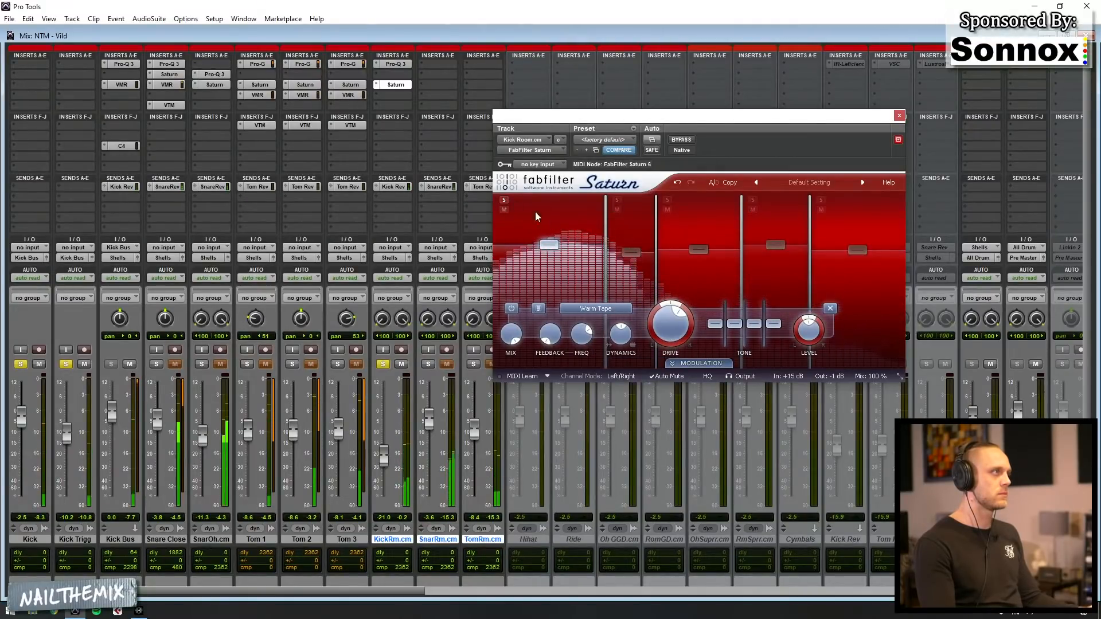
pyautogui.click(130, 365)
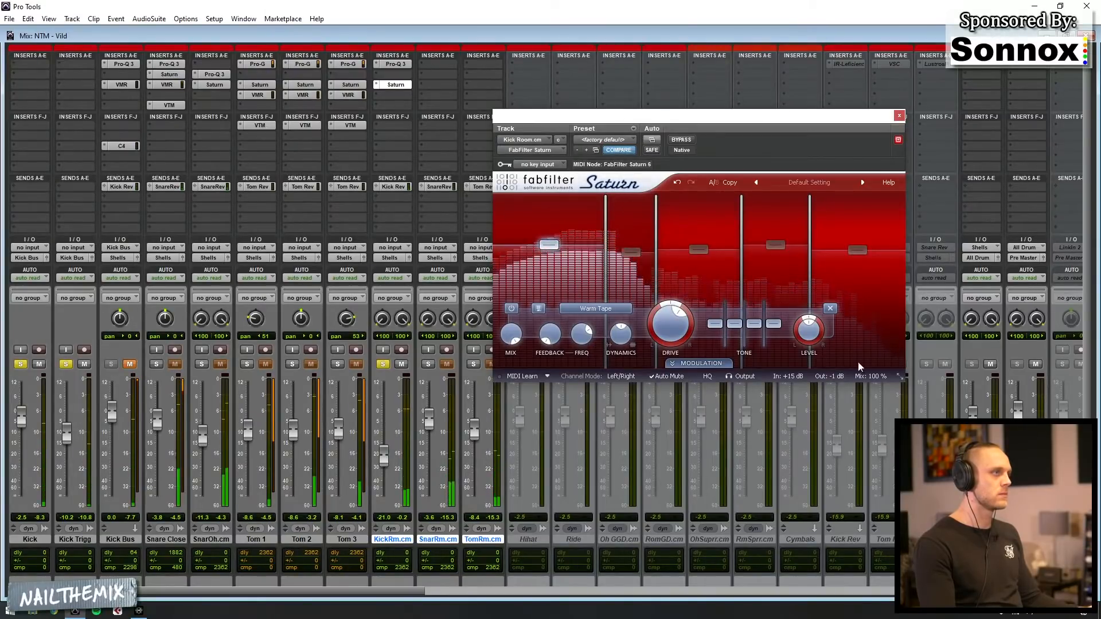
pyautogui.click(130, 365)
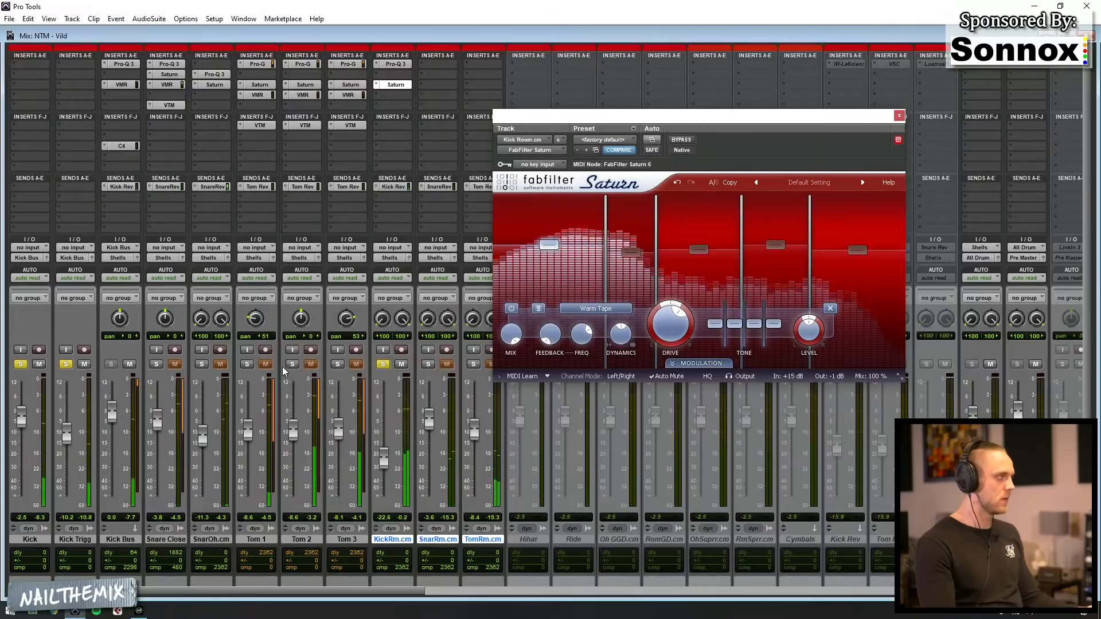
pyautogui.press('space')
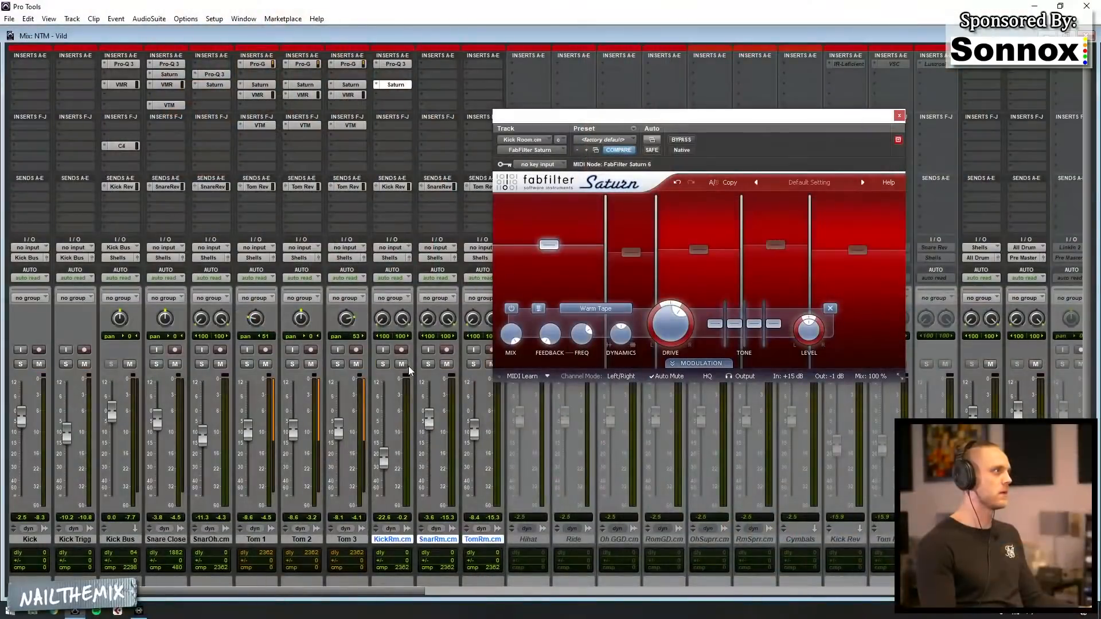
# - Close the kick room's Saturn, clear the existing solos and solo the snare room track
pyautogui.click(899, 116)
pyautogui.click(1035, 7)
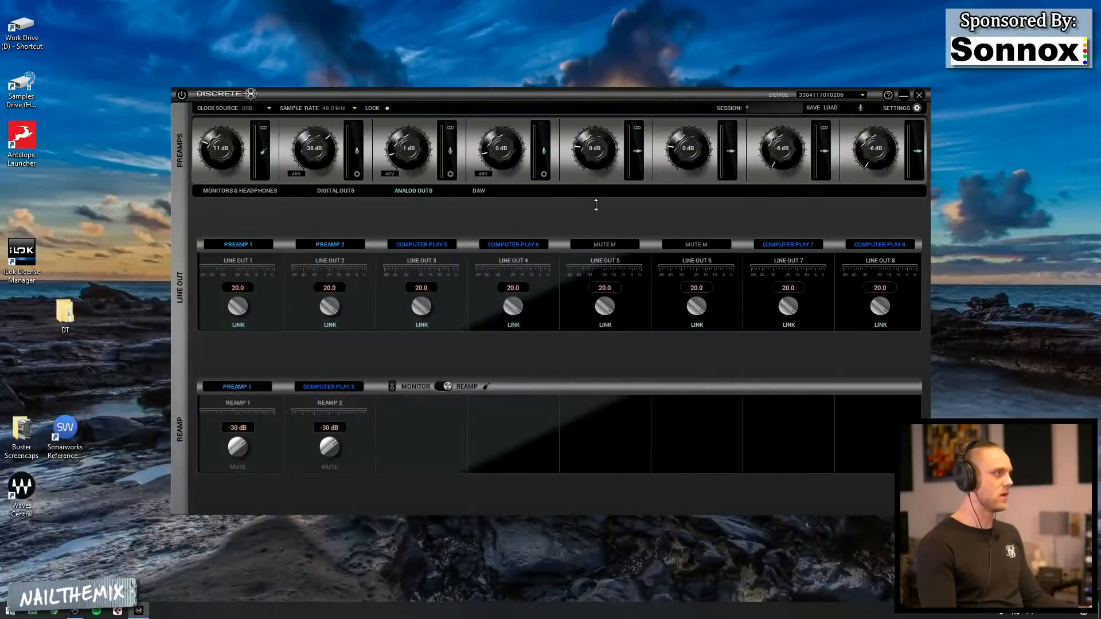
pyautogui.click(77, 611)
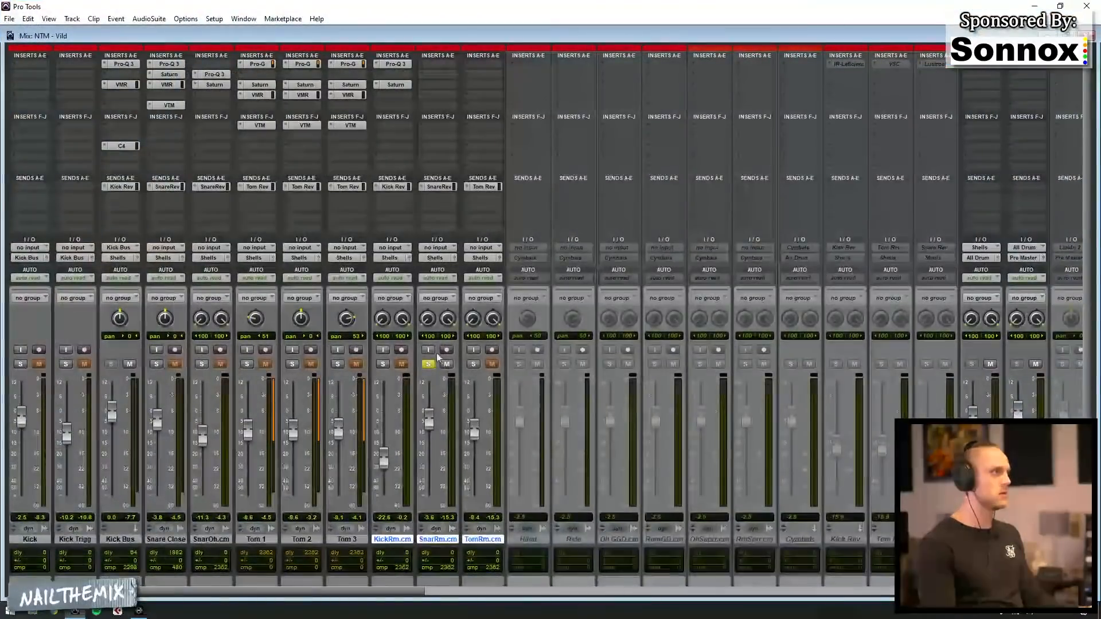
# - Select a single snare hit of about 1.4 seconds around 3:17 on the snare overhead track and play it
pyautogui.hotkey('ctrl', '=')
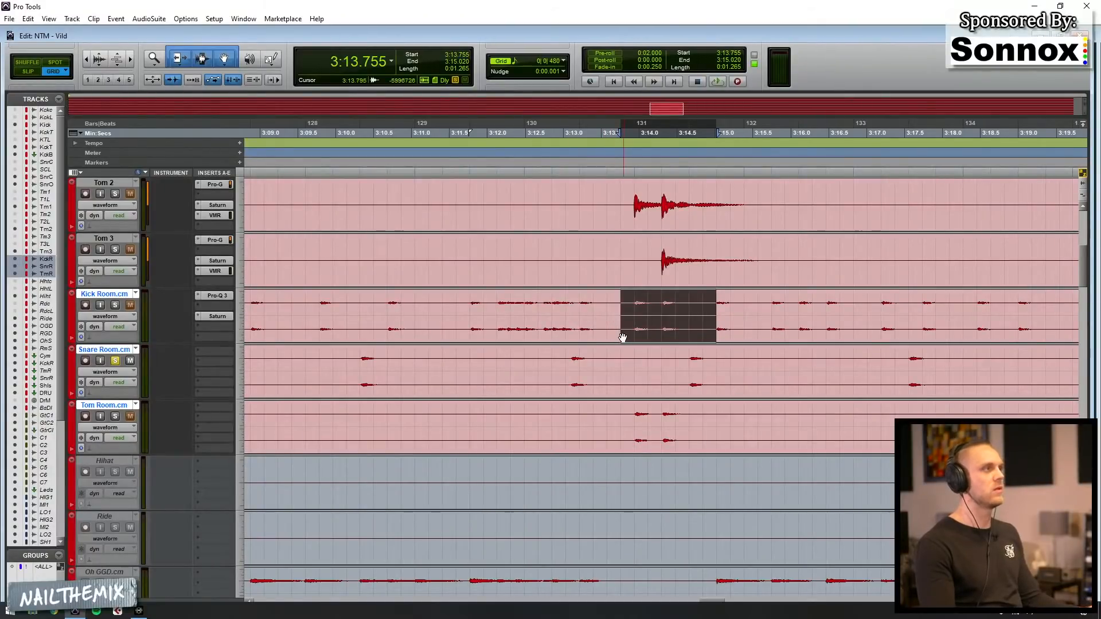
pyautogui.scroll(5, 644, 308)
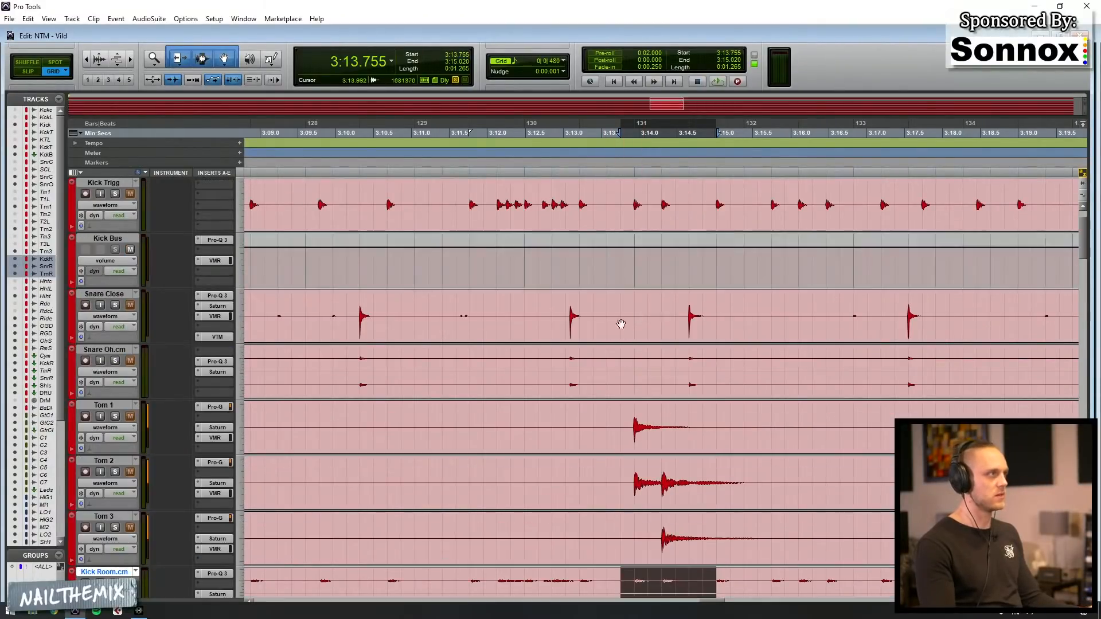
pyautogui.click(770, 358)
pyautogui.press('r')
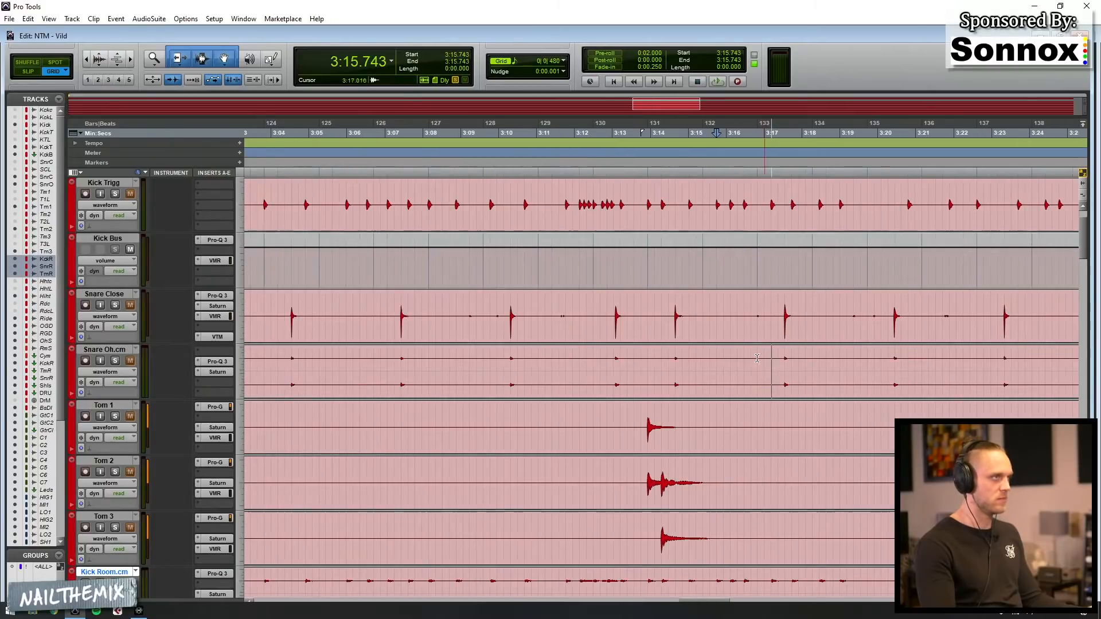
pyautogui.moveTo(774, 363); pyautogui.dragTo(817, 369)
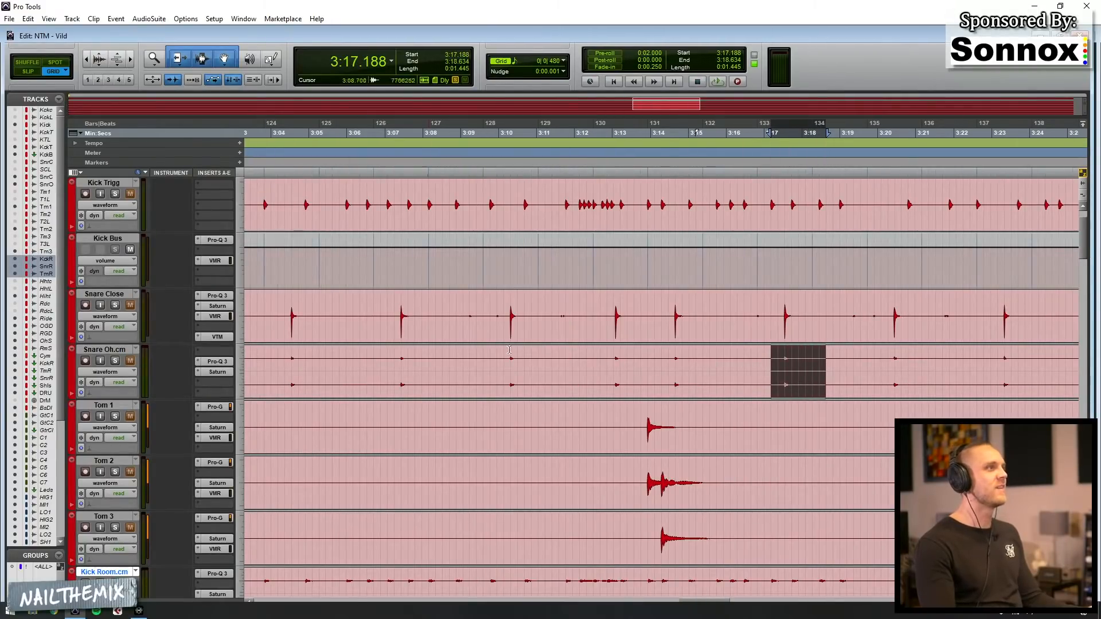
pyautogui.scroll(-3, 509, 350)
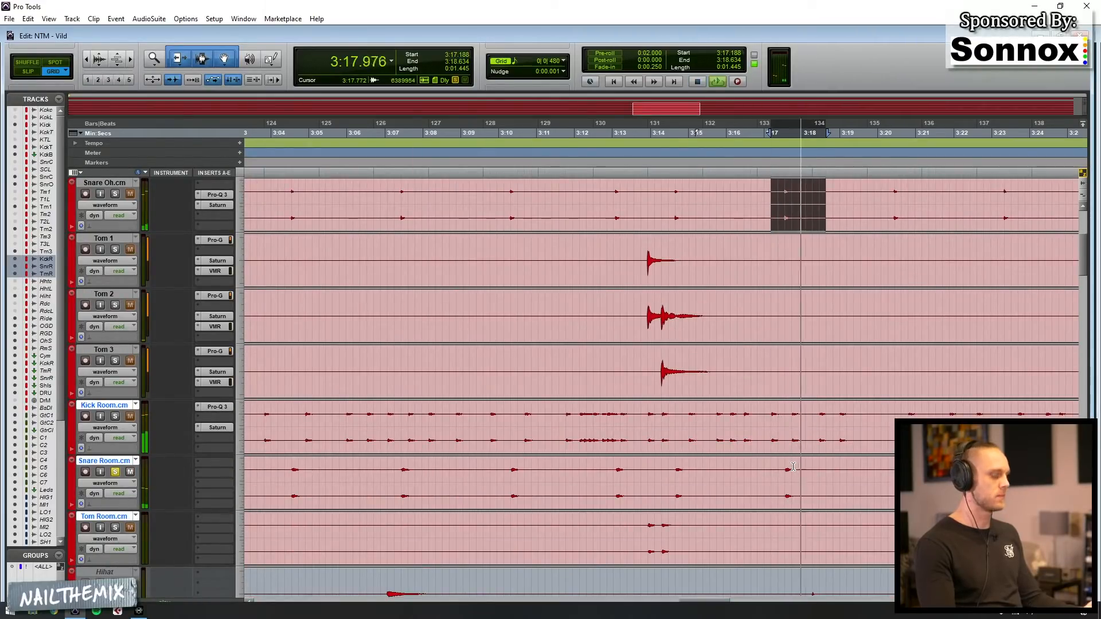
# - Copy the kick room's Saturn to the third insert slot of the snare room and tom room tracks, and open the snare room's copy
pyautogui.hotkey('ctrl', '=')
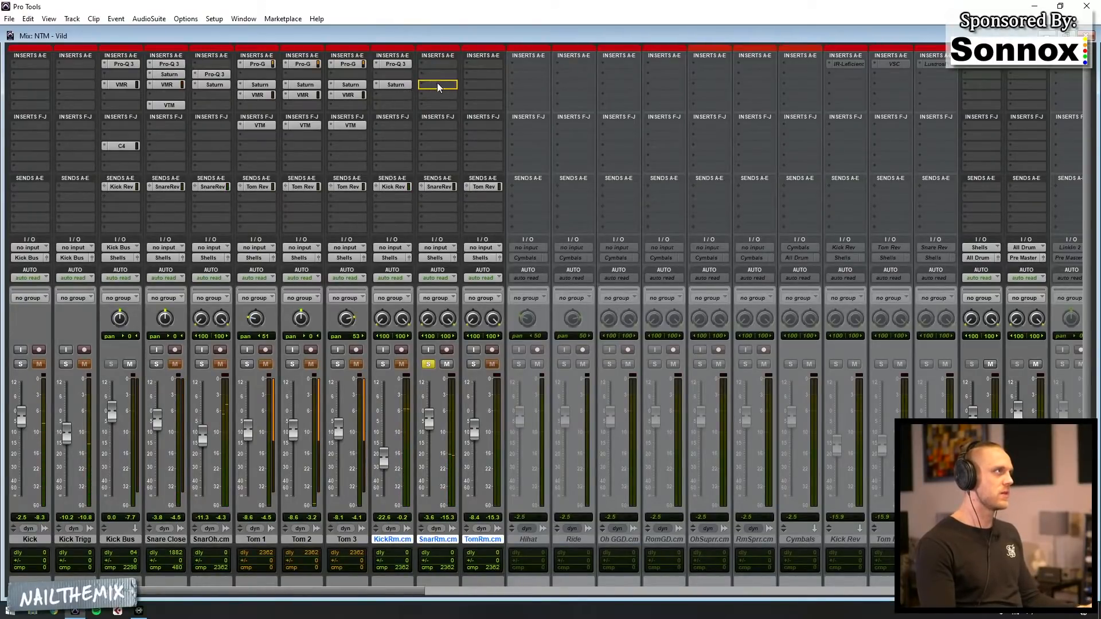
pyautogui.moveTo(437, 83); pyautogui.dragTo(471, 86)
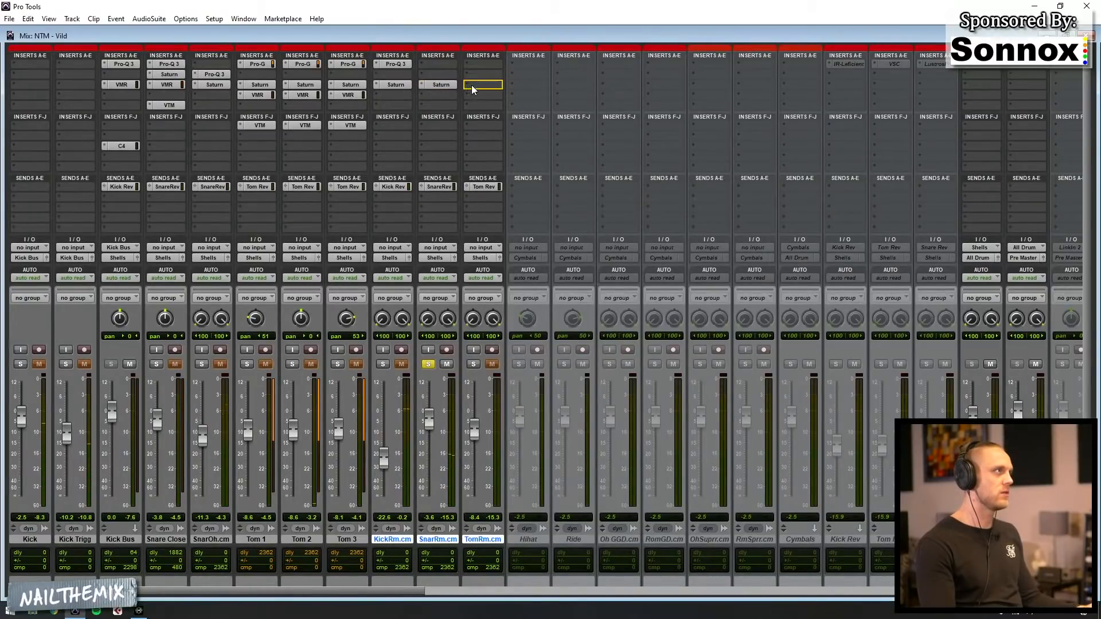
pyautogui.click(435, 85)
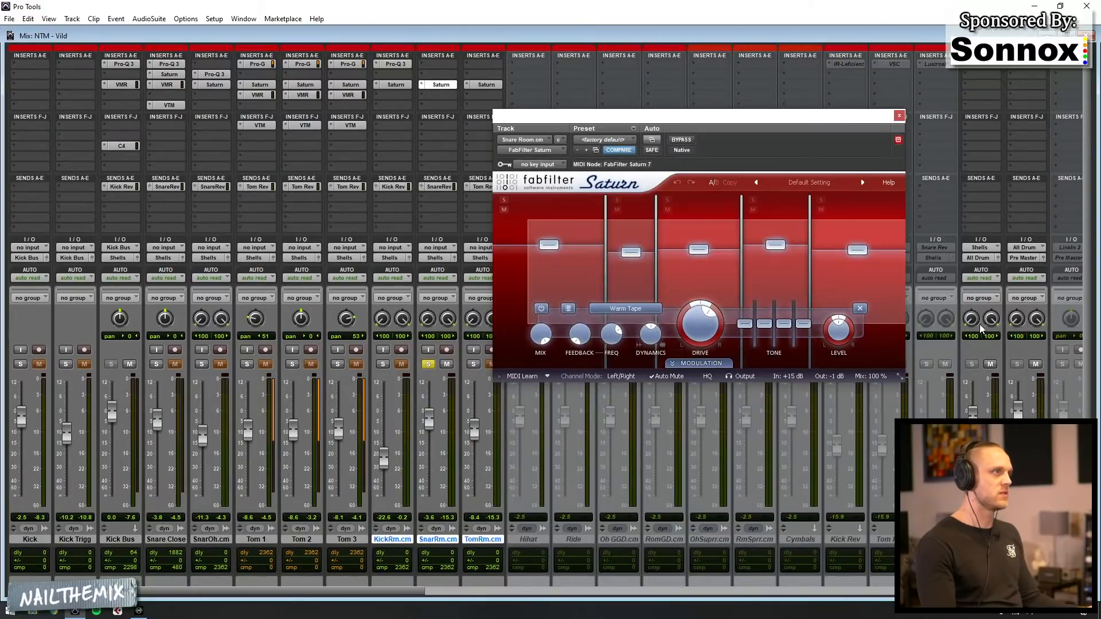
# - Reset the levels of bands 5, 3 and 2 to 0 dB in the snare room's Saturn
pyautogui.doubleClick(776, 246)
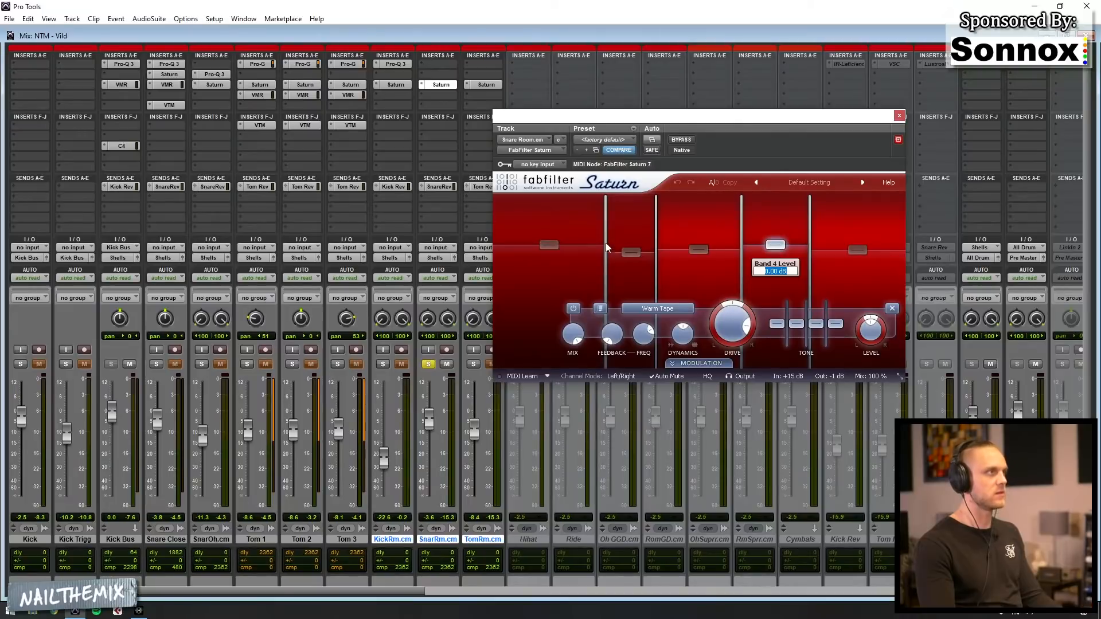
pyautogui.doubleClick(857, 250)
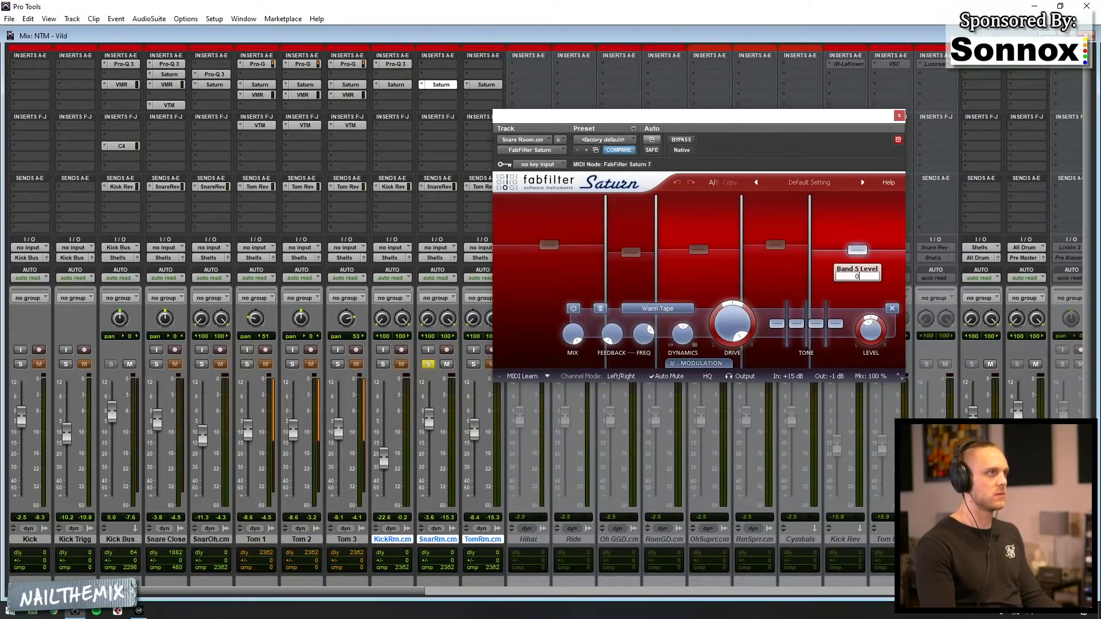
pyautogui.write('0')
pyautogui.press('Return')
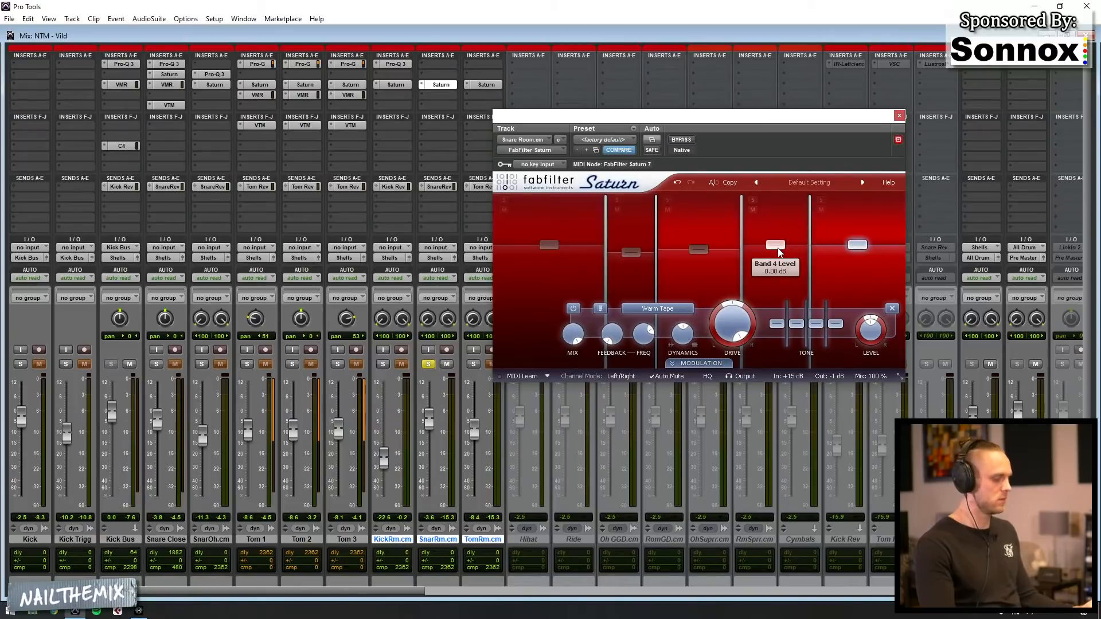
pyautogui.doubleClick(693, 252)
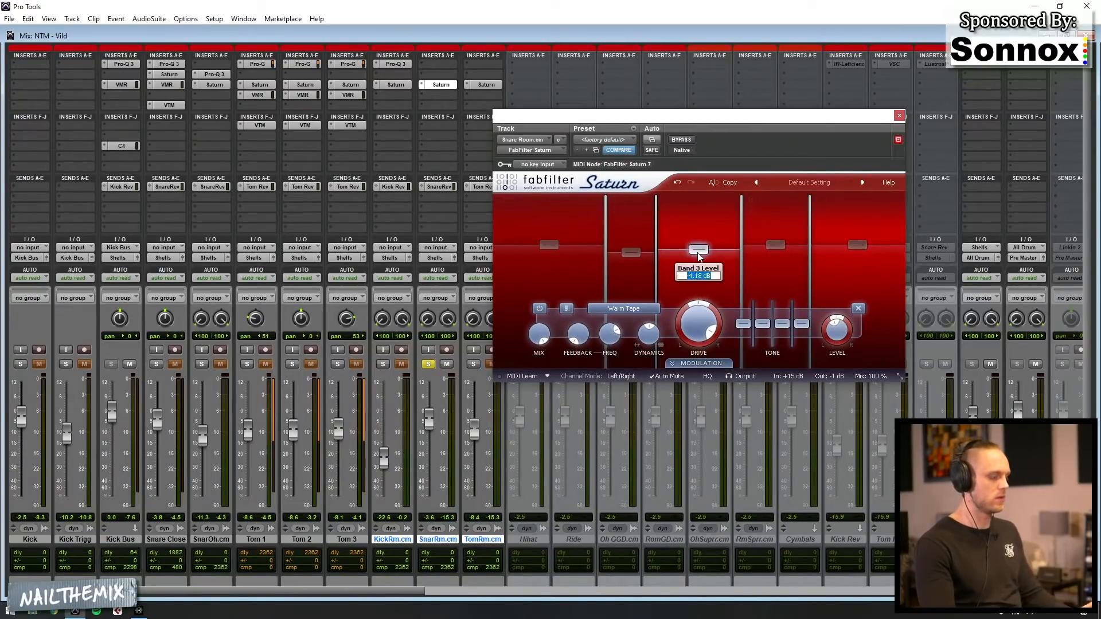
pyautogui.press('Return')
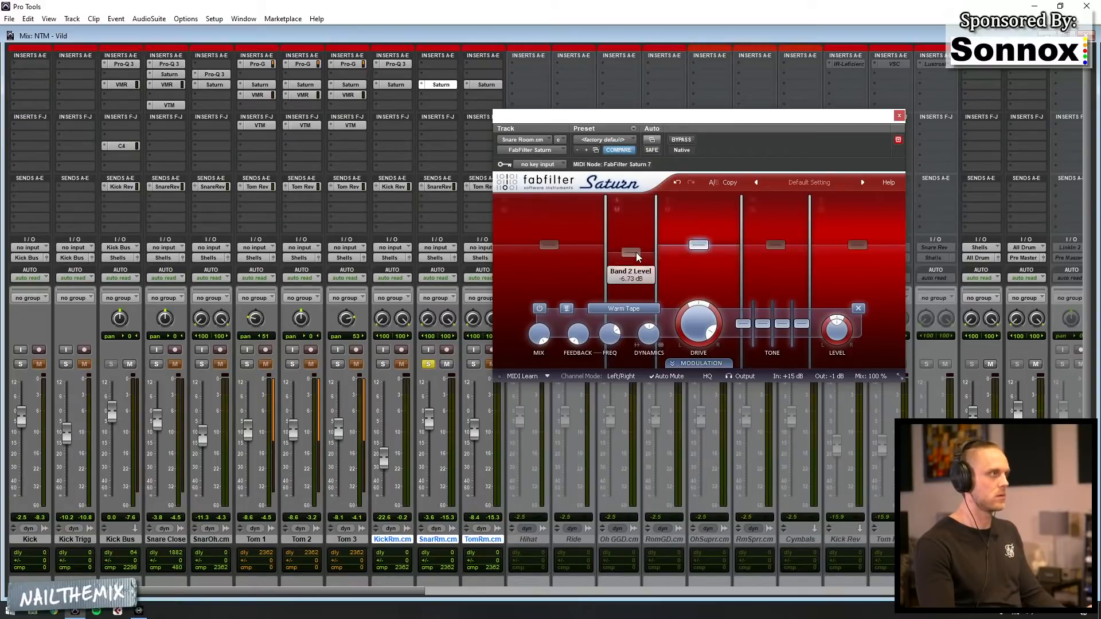
pyautogui.click(631, 255)
pyautogui.doubleClick(631, 256)
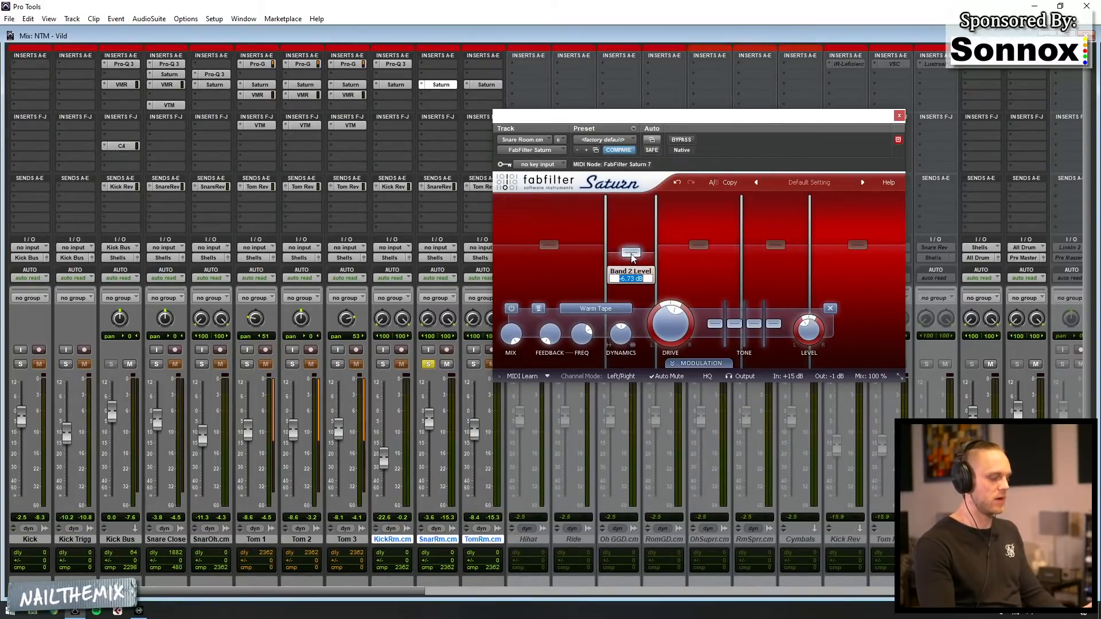
pyautogui.press('Return')
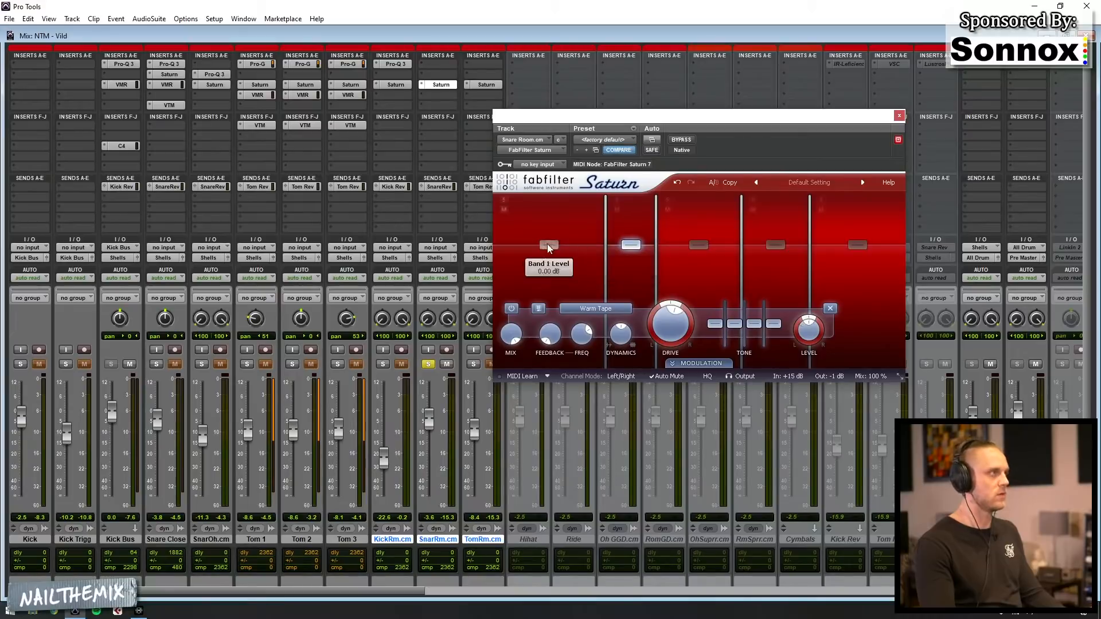
# - Select all five bands together and set their drive to 0
pyautogui.click(549, 244)
pyautogui.moveTo(534, 229); pyautogui.dragTo(865, 291)
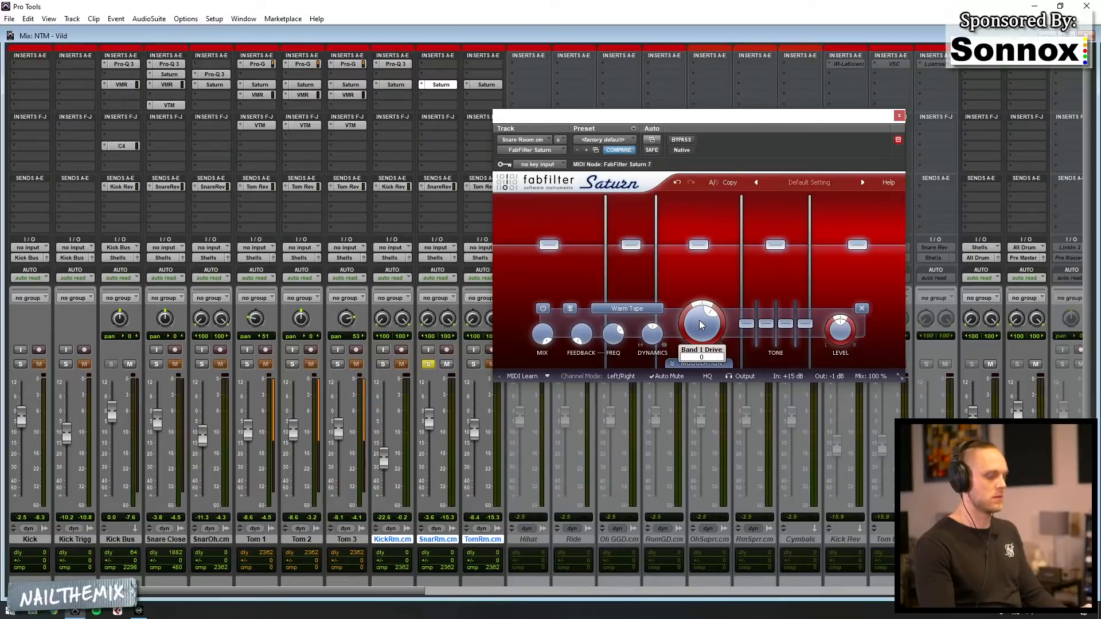
pyautogui.press('Return')
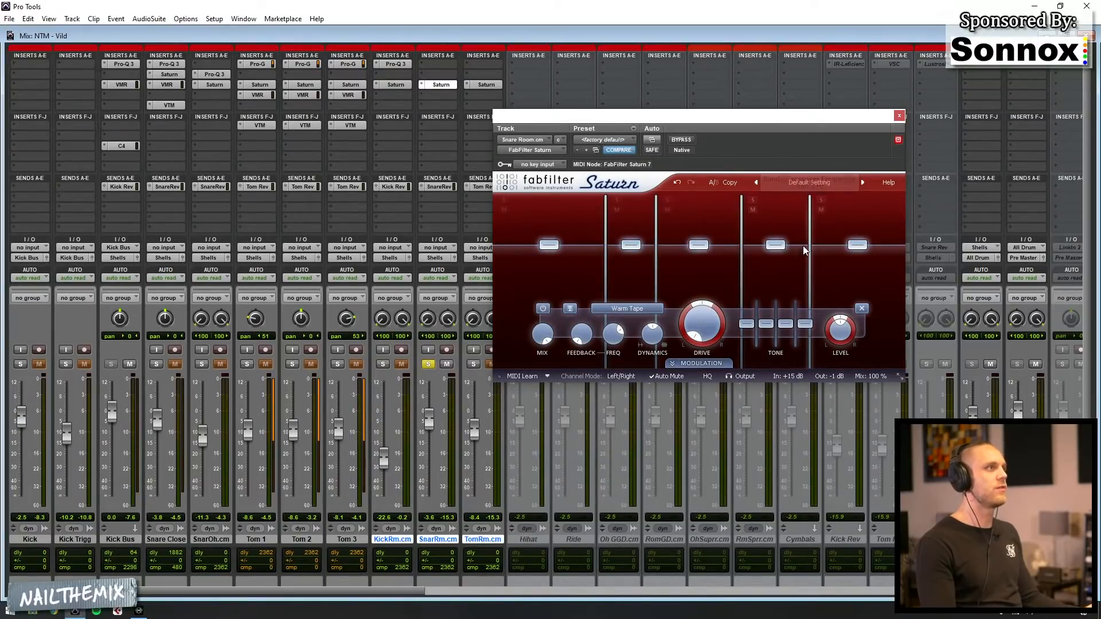
# - Remove the second band from the snare room's Saturn and raise the lowest band's crossover frequency, leaving a four-band split
pyautogui.click(857, 245)
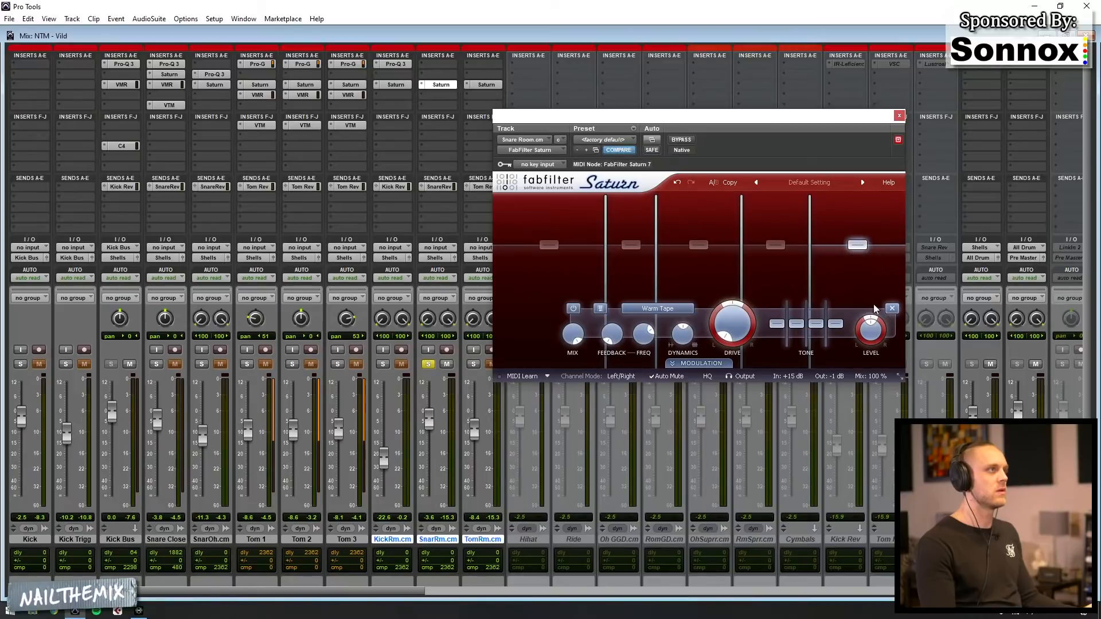
pyautogui.click(640, 246)
pyautogui.click(830, 308)
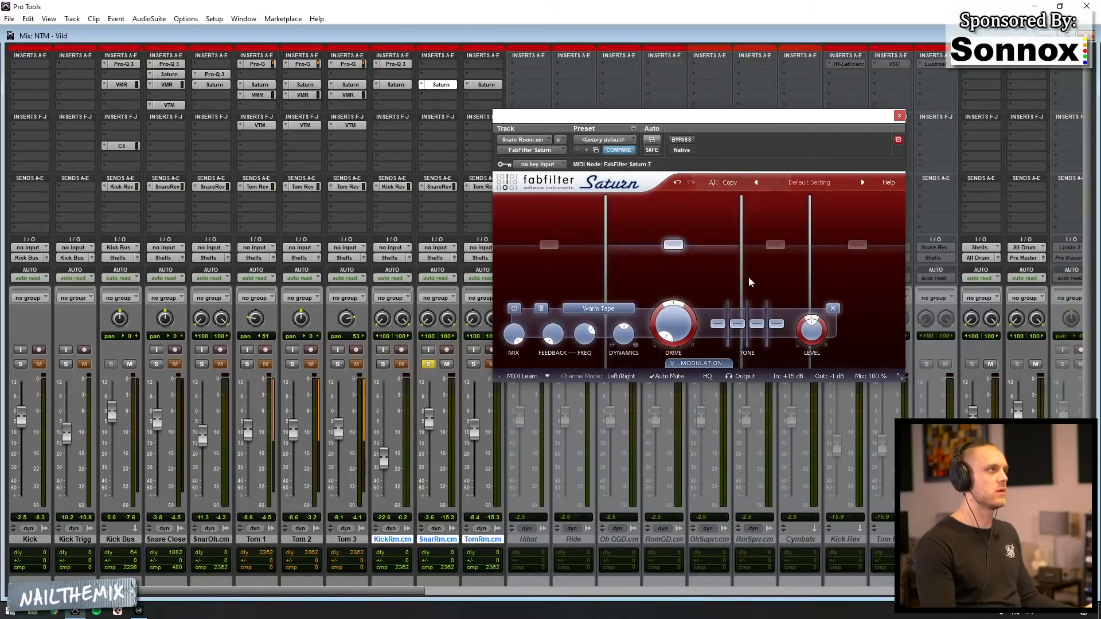
pyautogui.moveTo(606, 246); pyautogui.dragTo(652, 241)
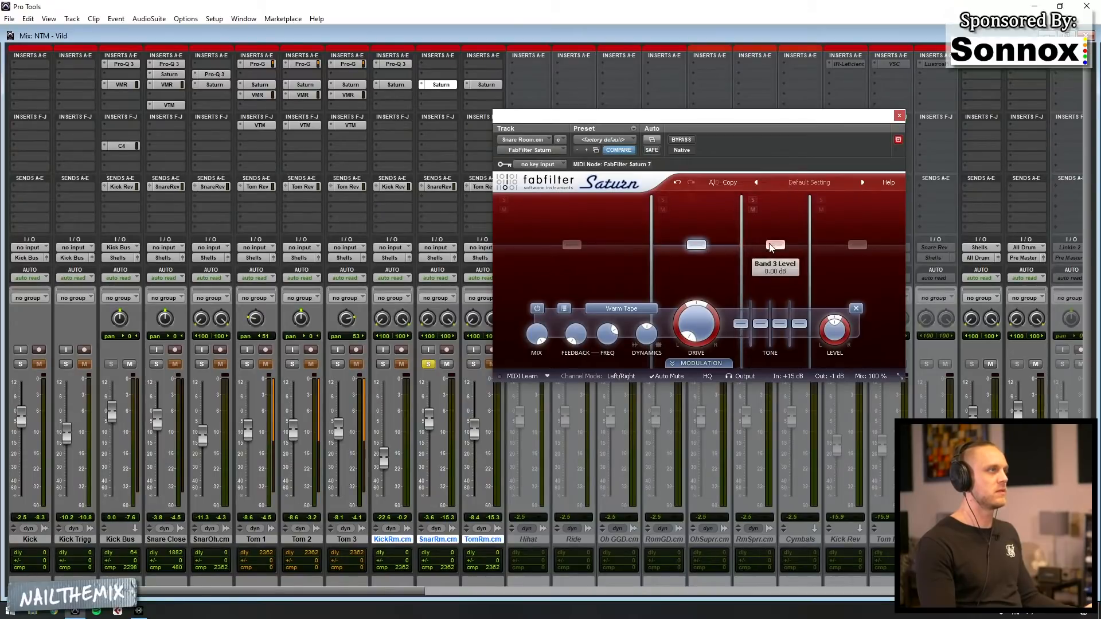
# - Solo the highest band of the snare room's Saturn and raise its drive while playing the snare hit
pyautogui.click(837, 248)
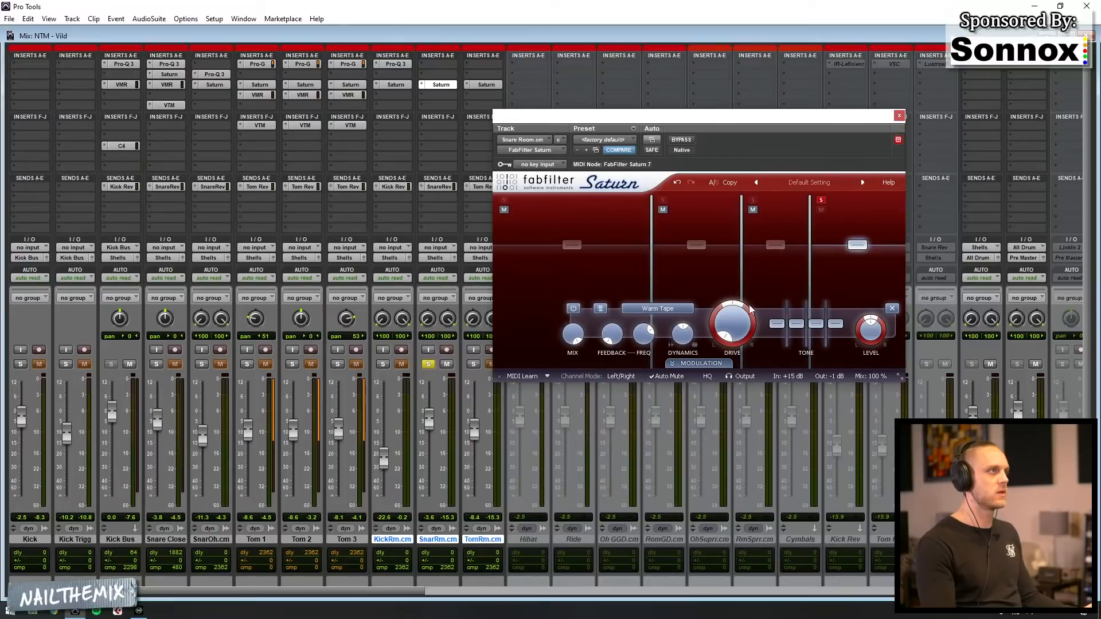
pyautogui.moveTo(733, 319); pyautogui.dragTo(737, 181)
pyautogui.press('space')
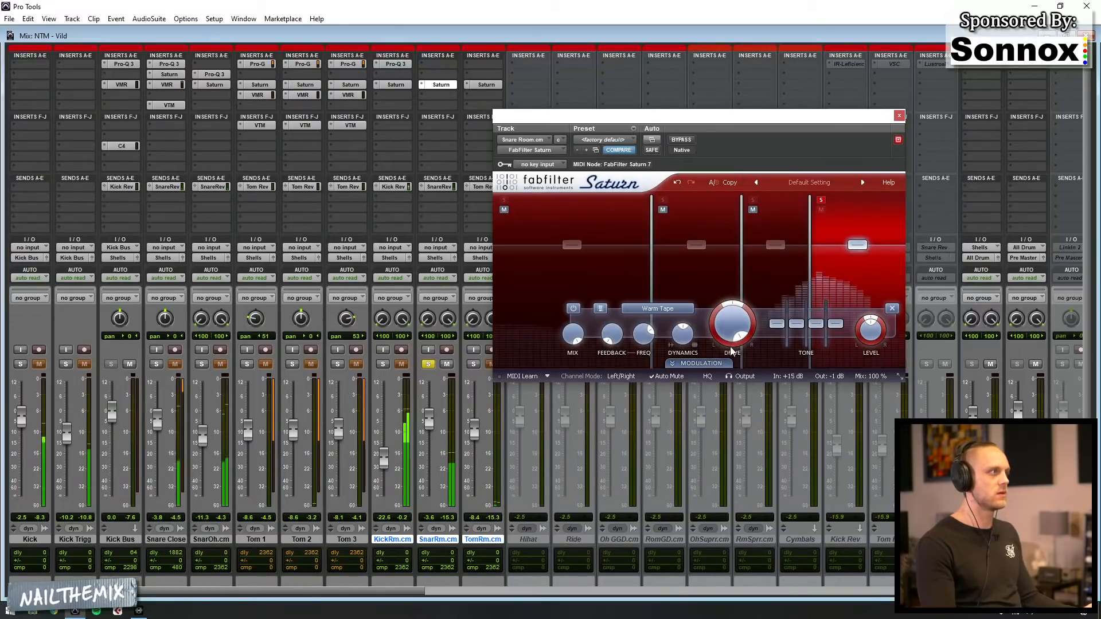
# - Reduce the drive on the snare room Saturn's highest band, and raise the drive moderately on its soloed second band by ear
pyautogui.moveTo(788, 376)
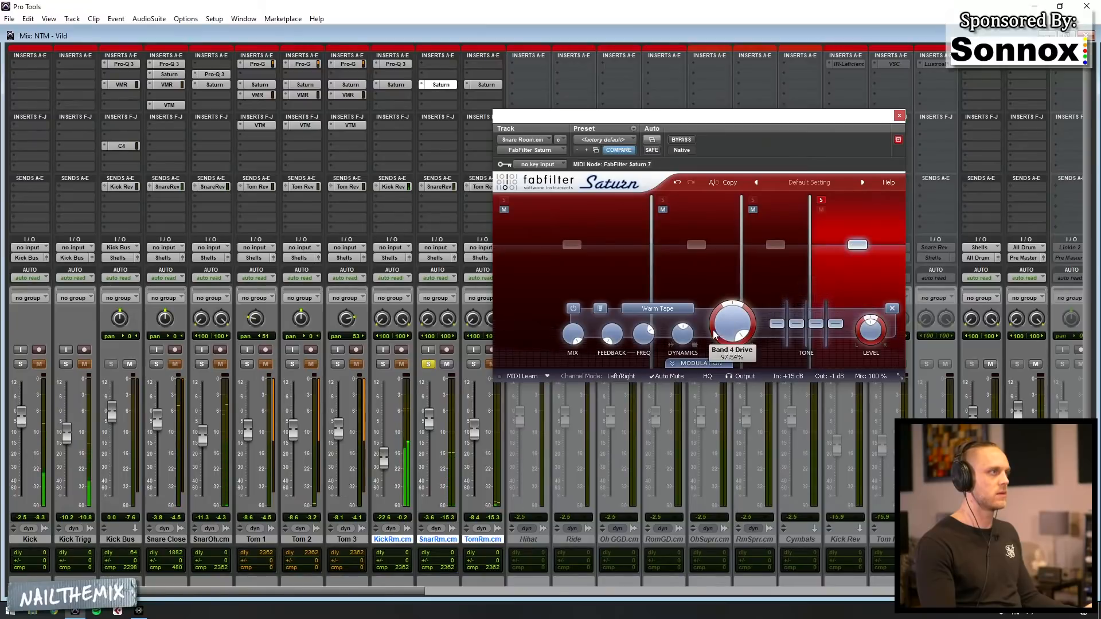
pyautogui.moveTo(715, 334); pyautogui.dragTo(683, 402)
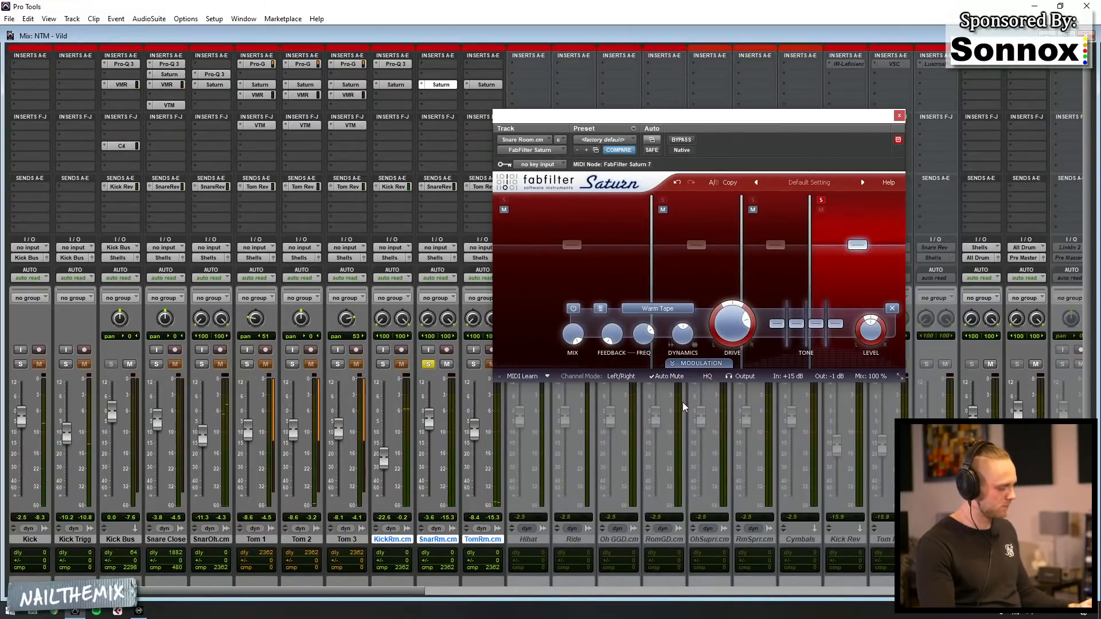
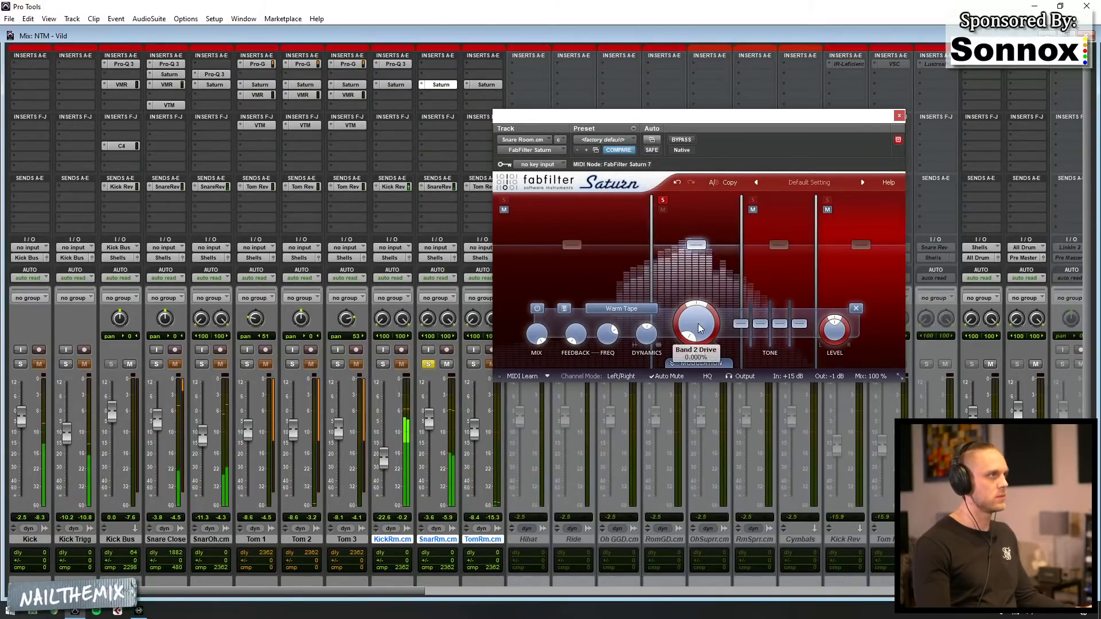
pyautogui.moveTo(702, 323); pyautogui.dragTo(701, 203)
pyautogui.moveTo(684, 346); pyautogui.dragTo(645, 415)
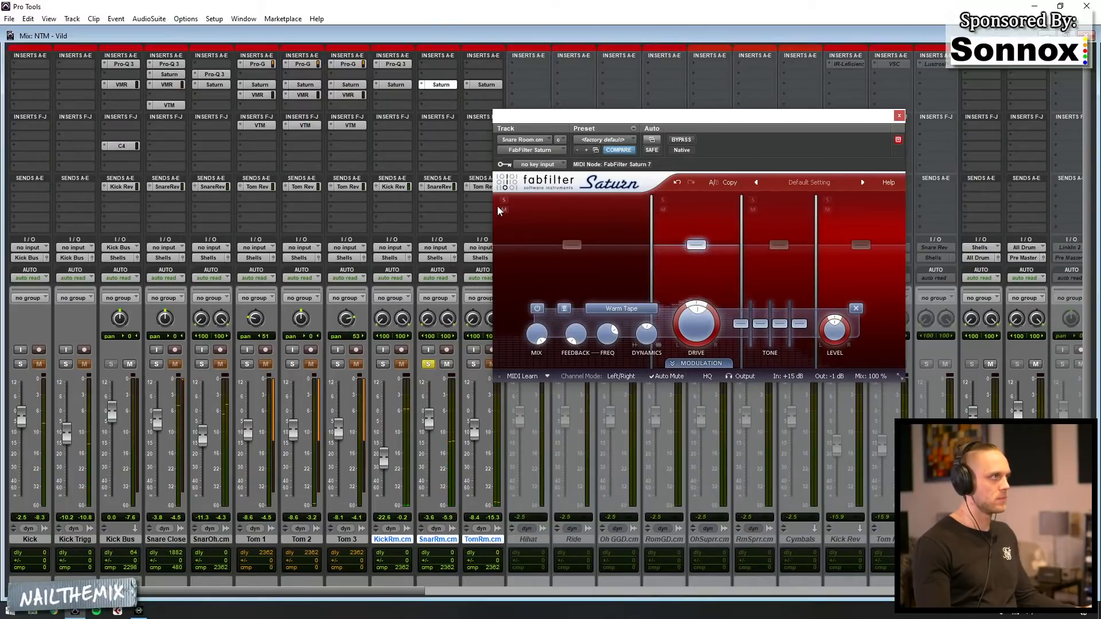
# - Select the lowest band of the snare room's Saturn and raise its drive by ear during playback
pyautogui.click(602, 246)
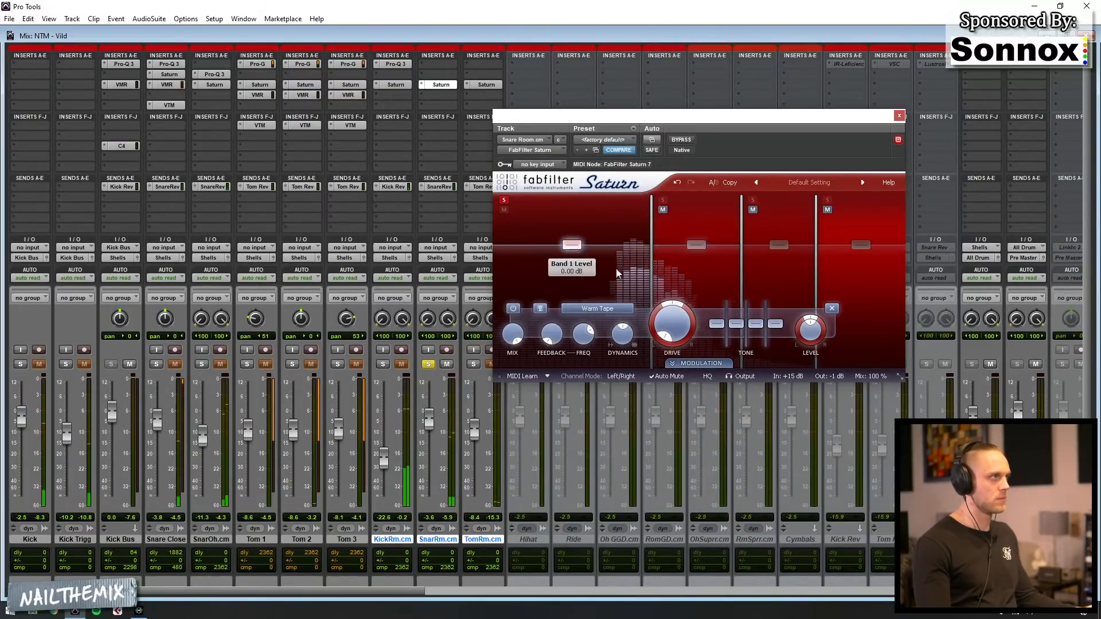
pyautogui.moveTo(666, 328); pyautogui.dragTo(723, 115)
pyautogui.moveTo(665, 333); pyautogui.dragTo(606, 396)
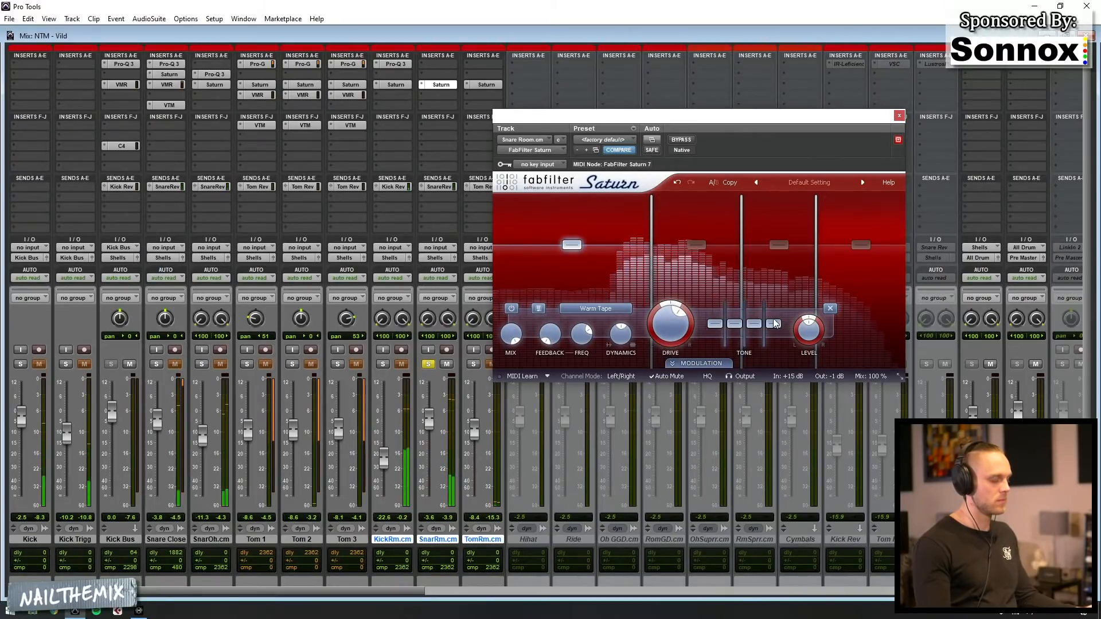
# - Reset the snare room fader to 0 dB and level-match its Saturn against bypass with an output gain of about -16 dB
pyautogui.moveTo(433, 417); pyautogui.dragTo(432, 440)
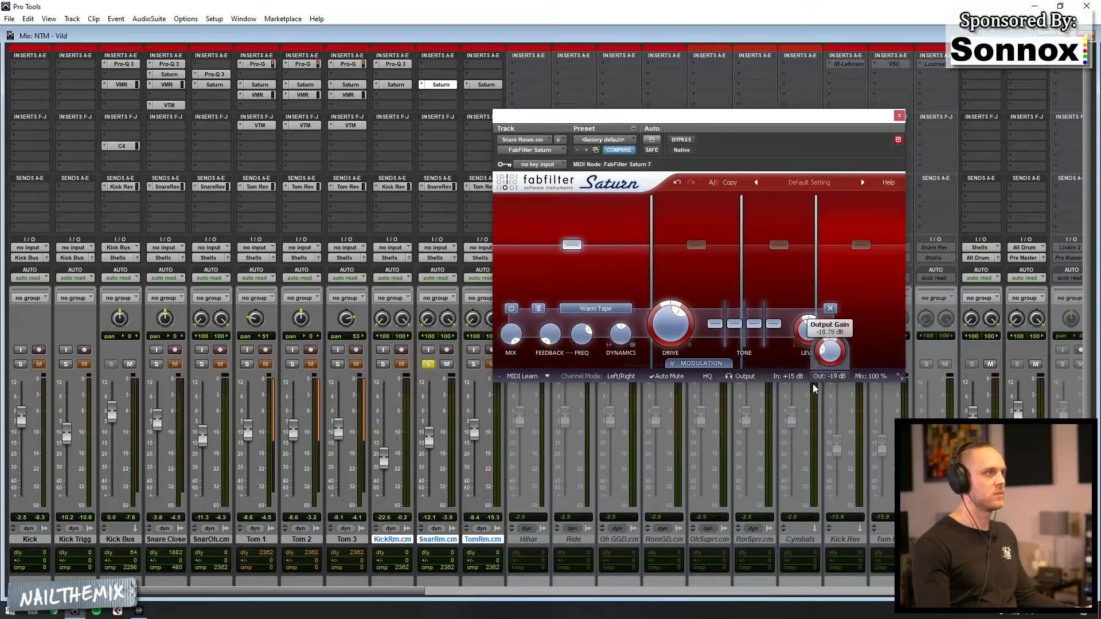
pyautogui.keyDown('alt'); pyautogui.click(431, 436); pyautogui.keyUp('alt')
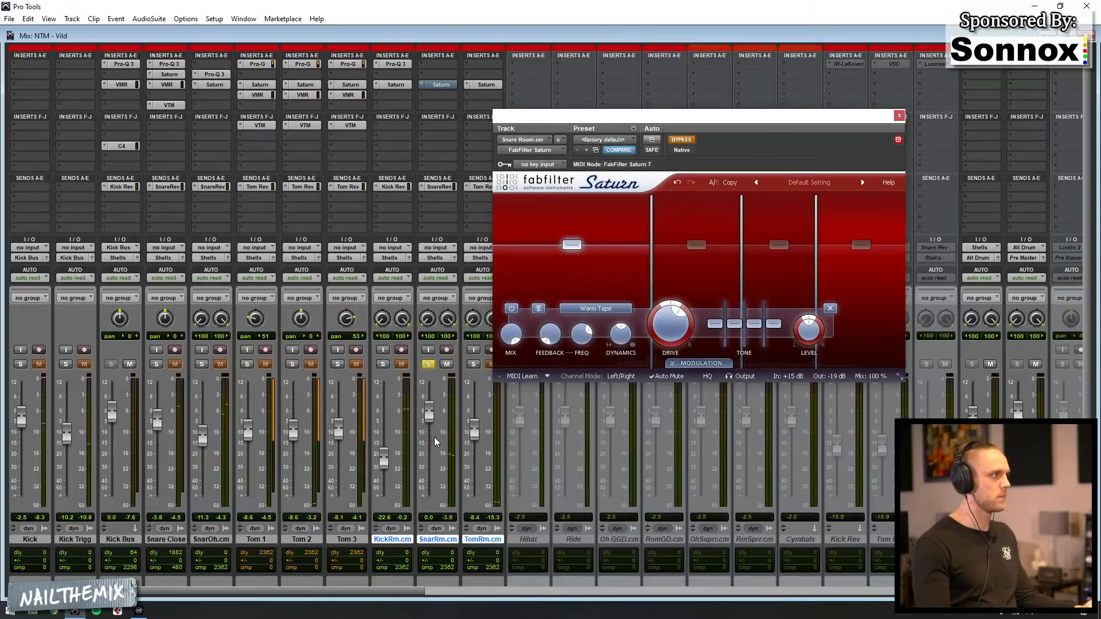
pyautogui.click(681, 139)
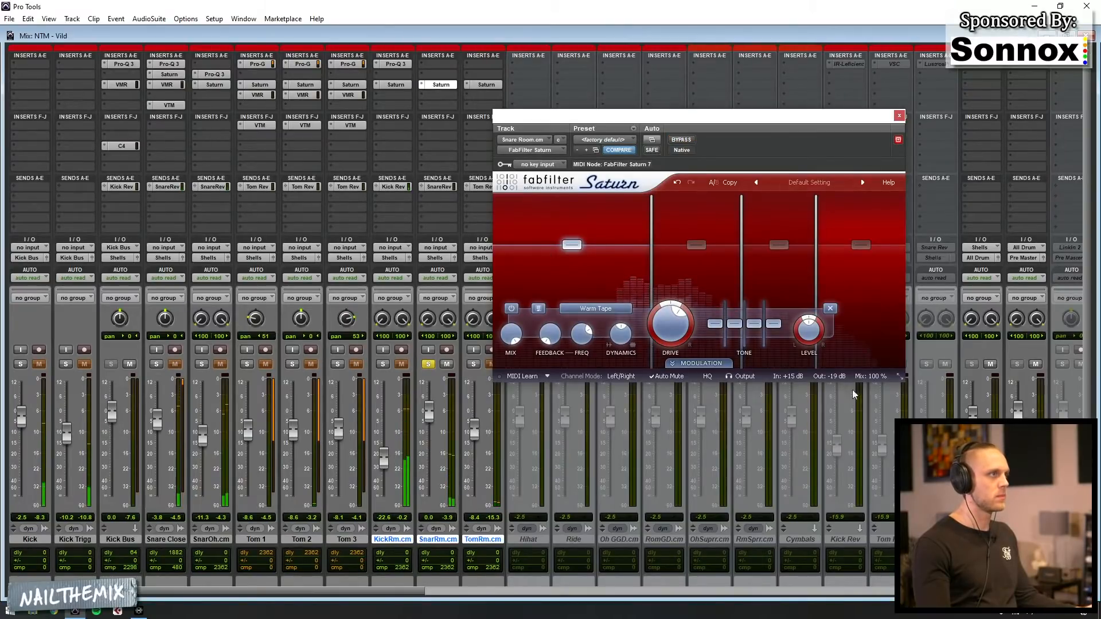
pyautogui.moveTo(838, 359); pyautogui.dragTo(838, 350)
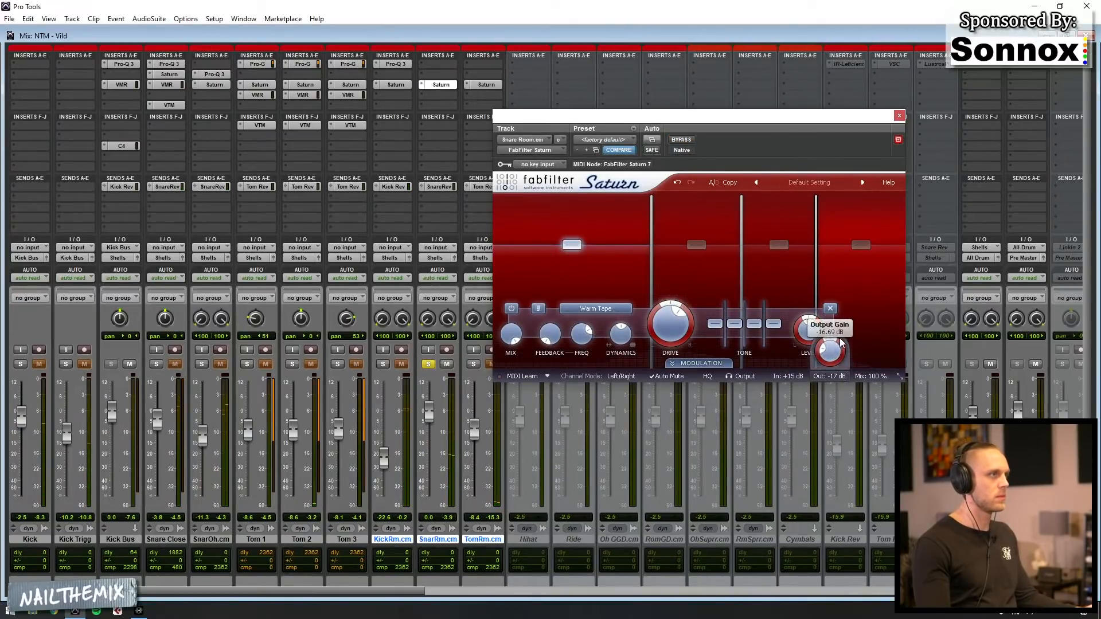
pyautogui.click(680, 141)
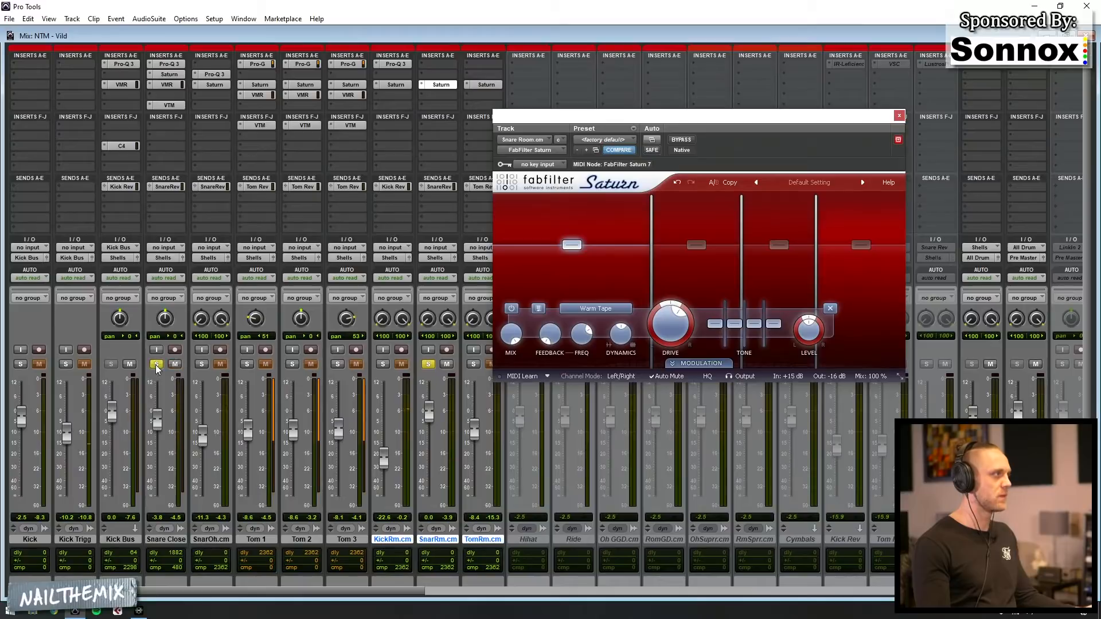
# - Insert a stereo FabFilter Pro-Q 3 ahead of Saturn on the snare room track and leave only that track soloed
pyautogui.click(201, 364)
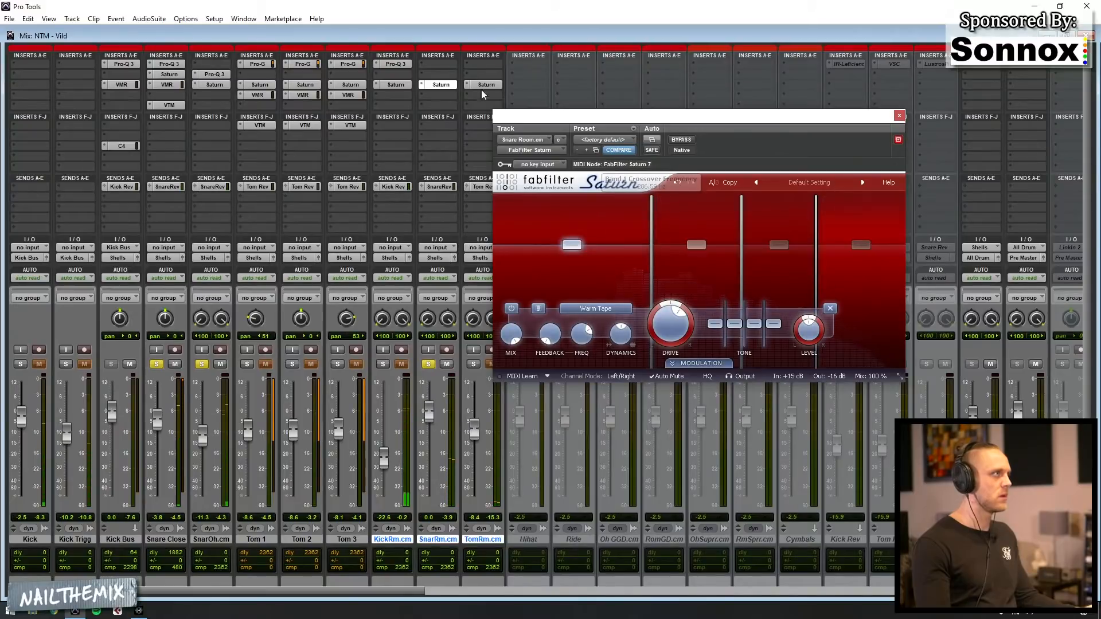
pyautogui.click(437, 74)
pyautogui.moveTo(489, 95)
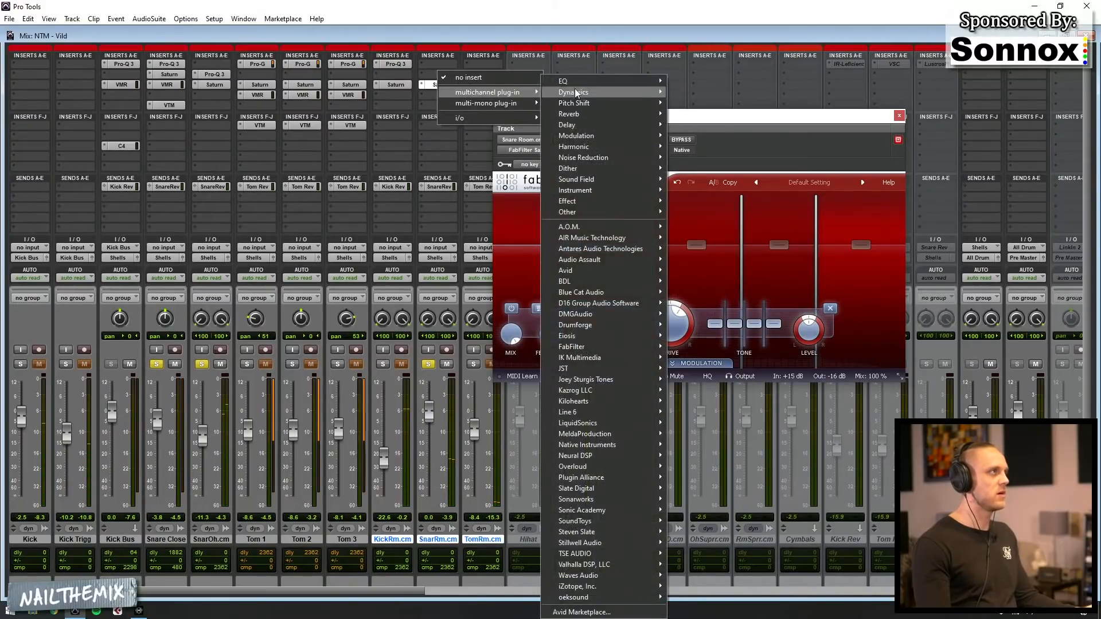
pyautogui.moveTo(575, 82)
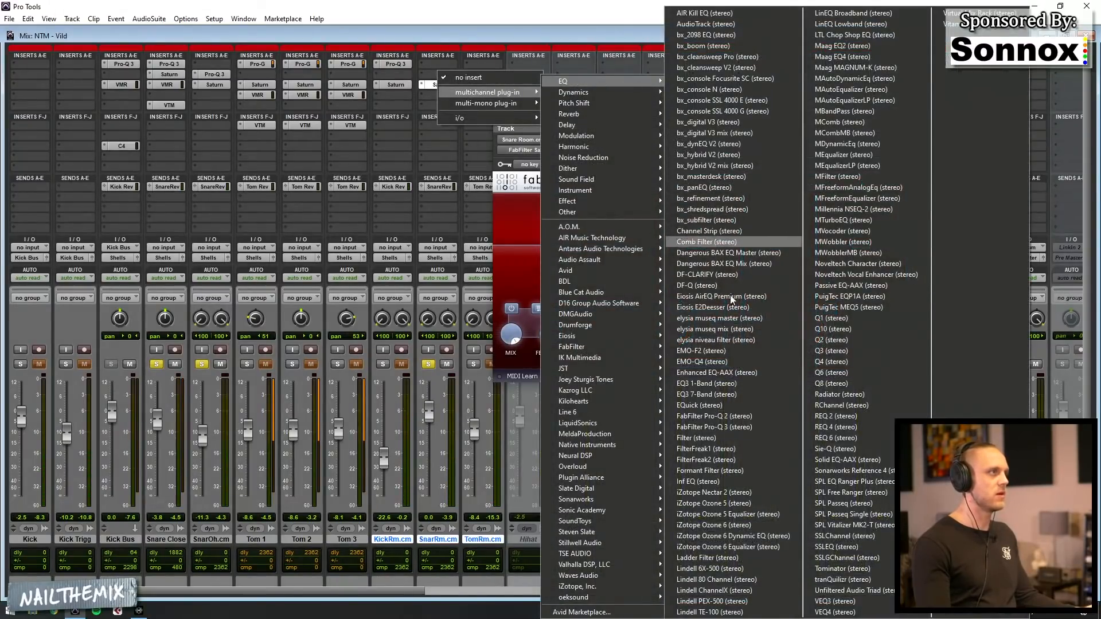
pyautogui.click(731, 427)
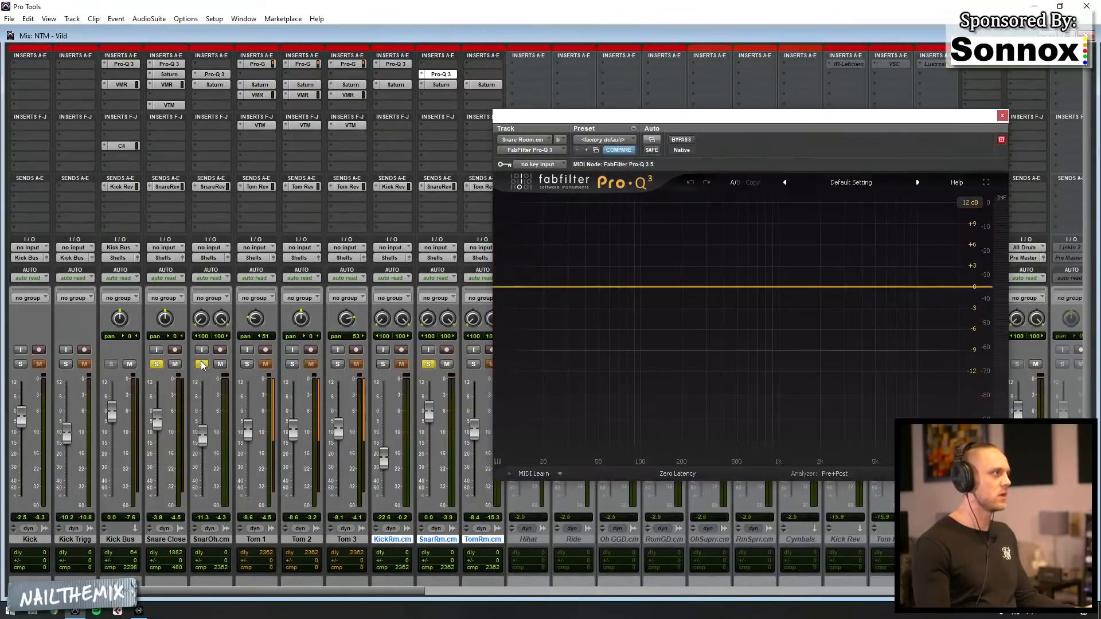
pyautogui.click(162, 365)
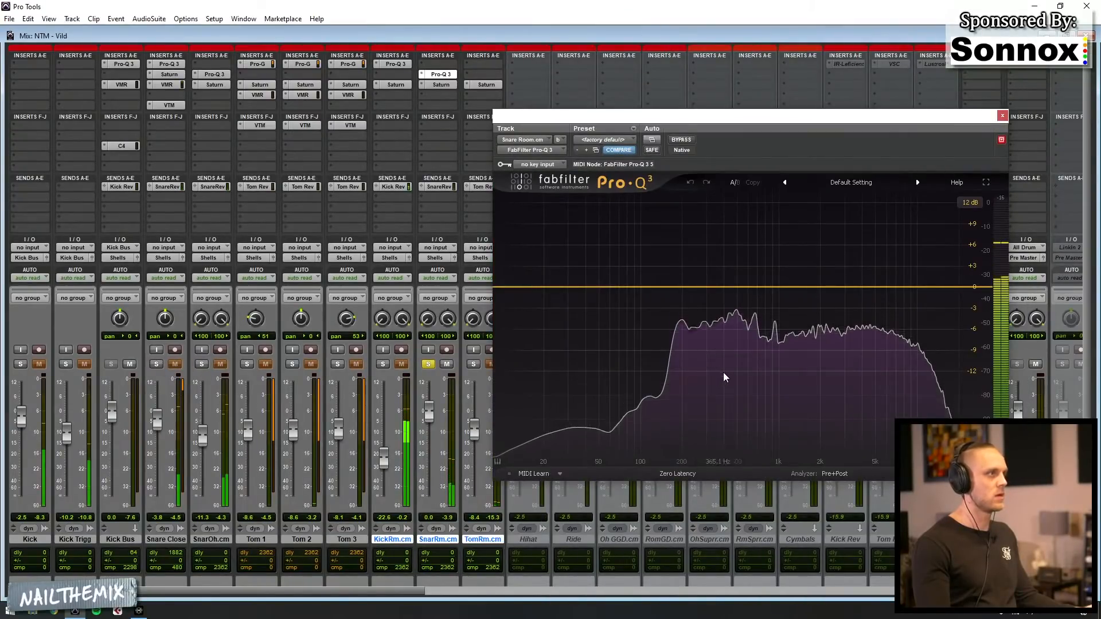
# - Add a narrow bell cut of about 3.3 dB near 495 Hz to the snare room's Pro-Q 3, with a Q of about 7.8
pyautogui.moveTo(737, 292)
pyautogui.moveTo(736, 292); pyautogui.dragTo(736, 311)
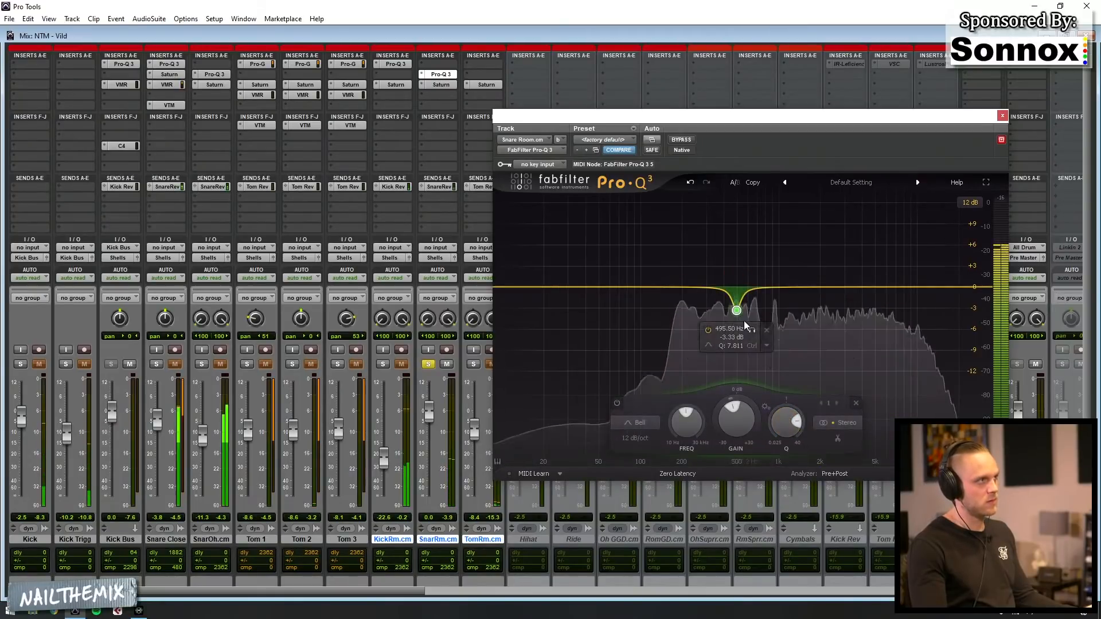
pyautogui.click(752, 331)
# - Add a second narrow bell cut of about 4 dB near 672 Hz with a Q of about 7.75, auditioning the band
pyautogui.moveTo(754, 292); pyautogui.dragTo(803, 411)
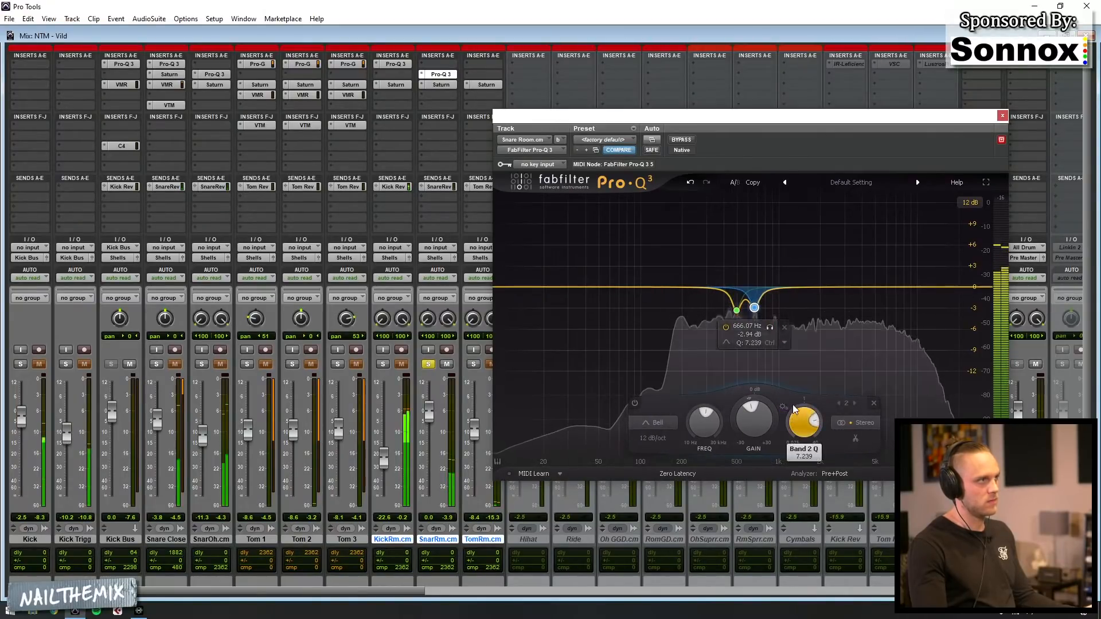
pyautogui.click(770, 329)
pyautogui.moveTo(769, 329); pyautogui.dragTo(772, 328)
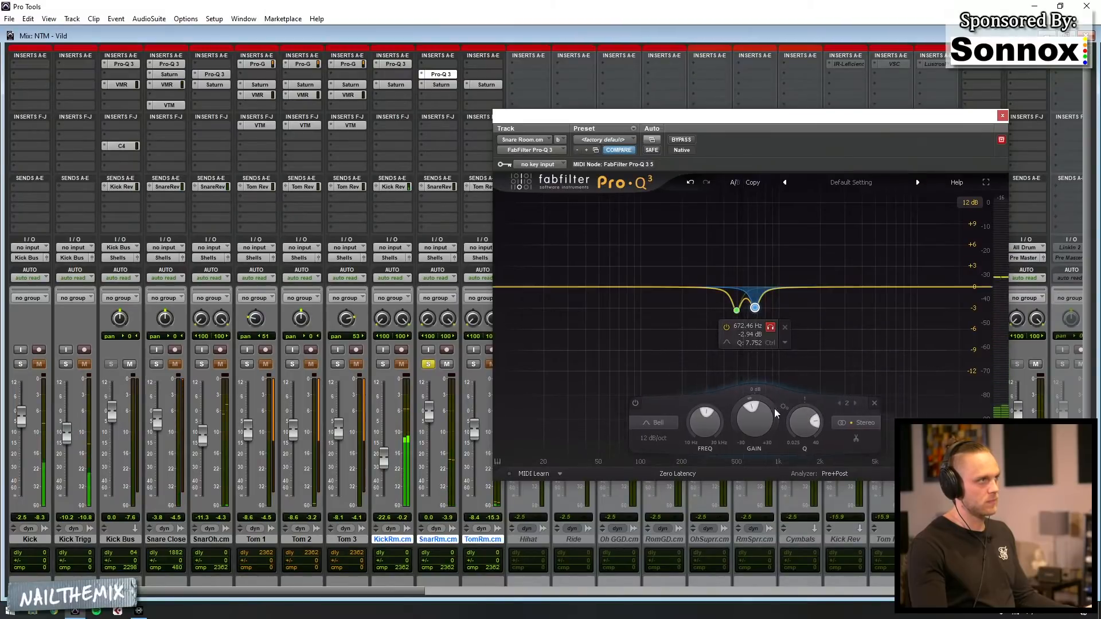
pyautogui.moveTo(764, 420); pyautogui.dragTo(764, 431)
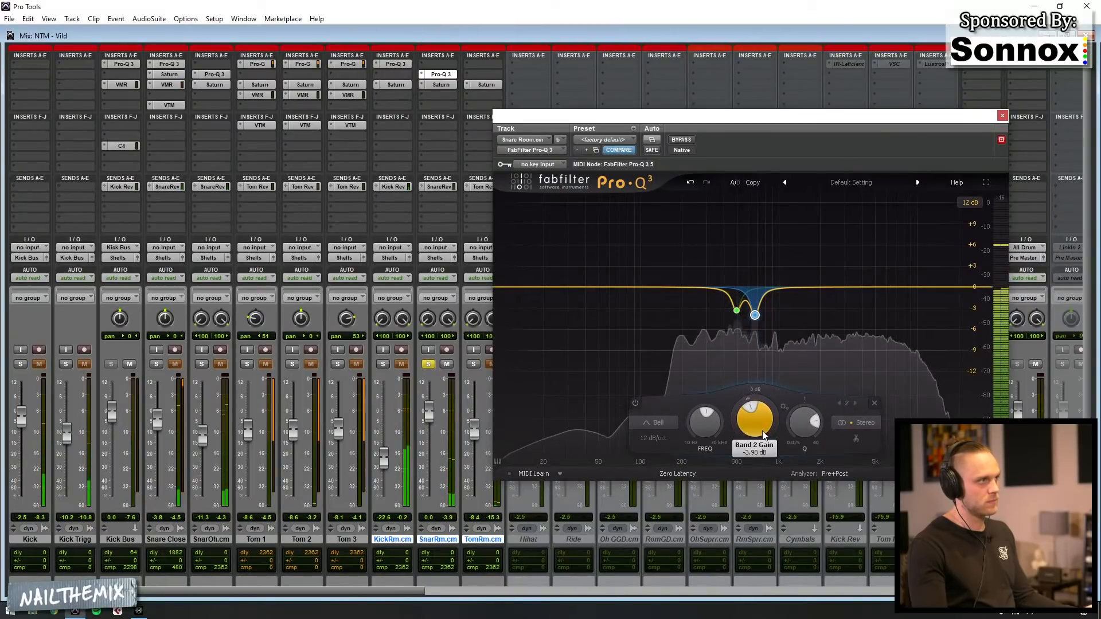
# - Compare the snare room with its EQ bypassed and active, and audition it together with the close and overhead snare tracks
pyautogui.click(681, 141)
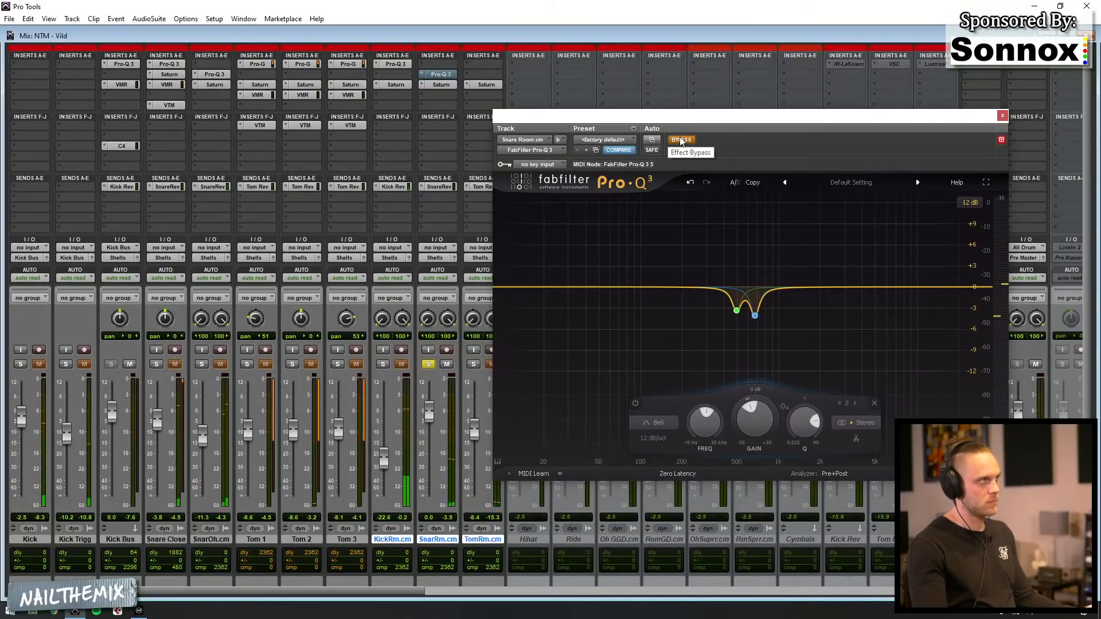
pyautogui.click(681, 141)
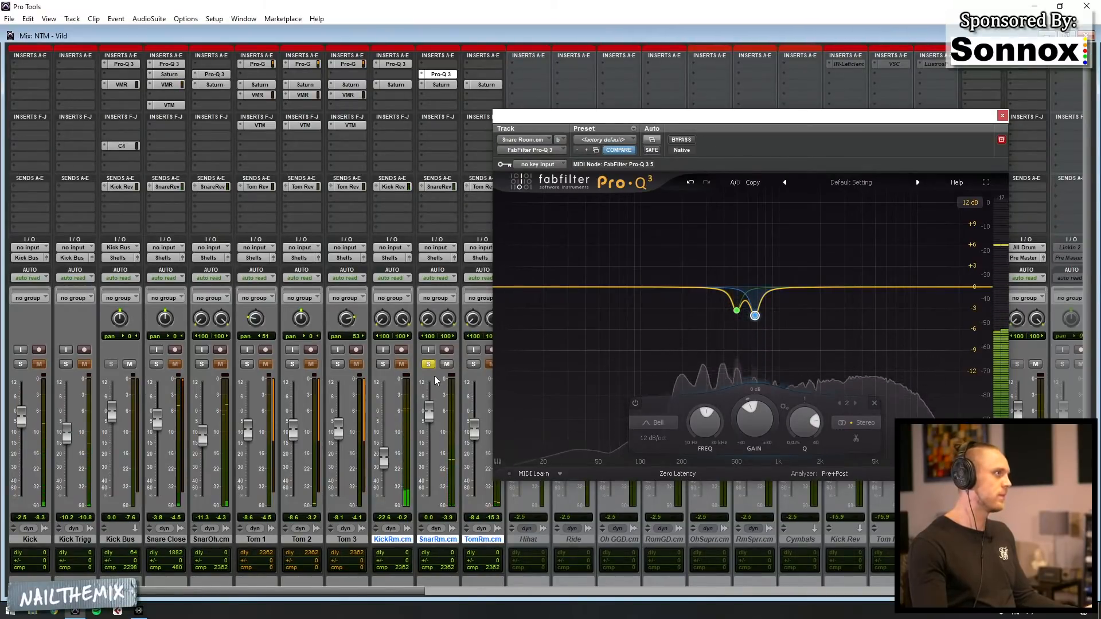
pyautogui.click(156, 364)
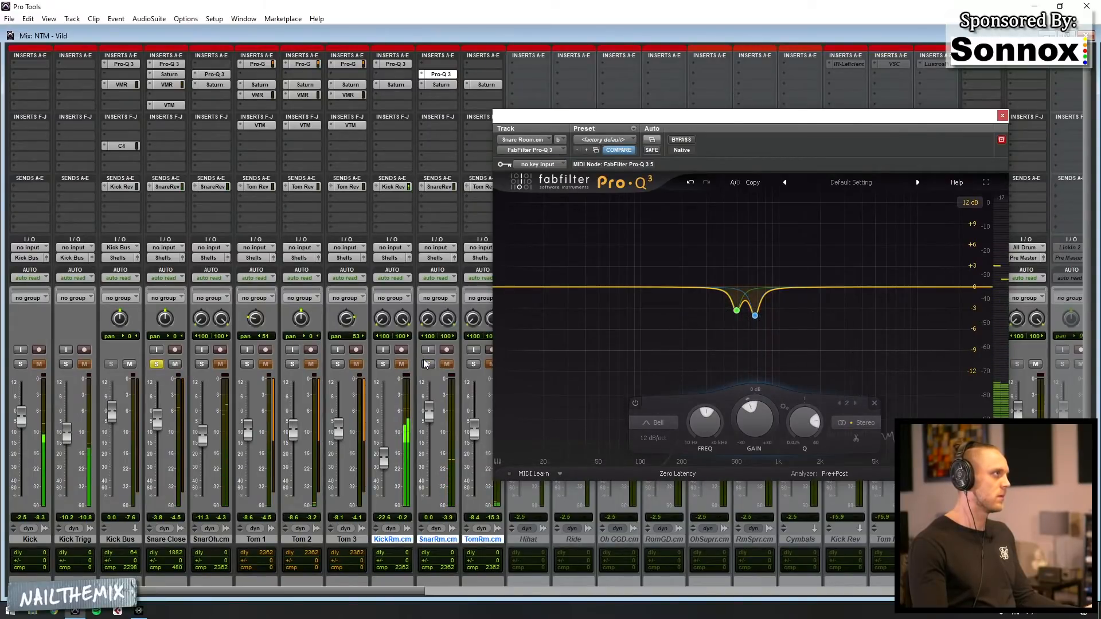
pyautogui.click(200, 365)
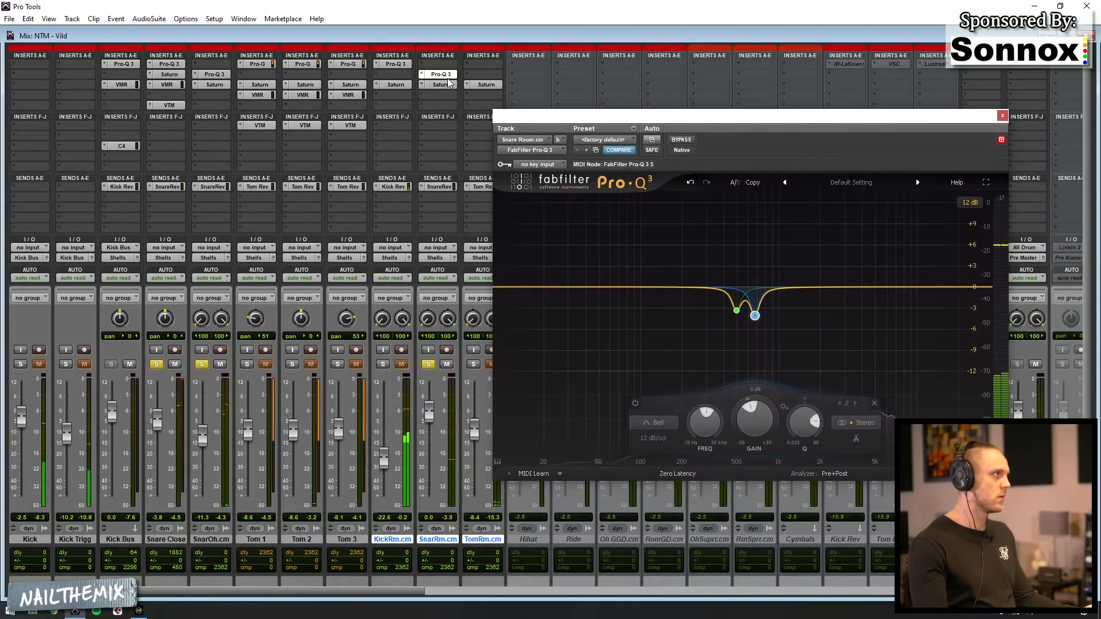
pyautogui.click(203, 366)
# - Insert a stereo Kramer PIE compressor after Saturn on the snare room, set its threshold to -24, and raise its output
pyautogui.click(437, 125)
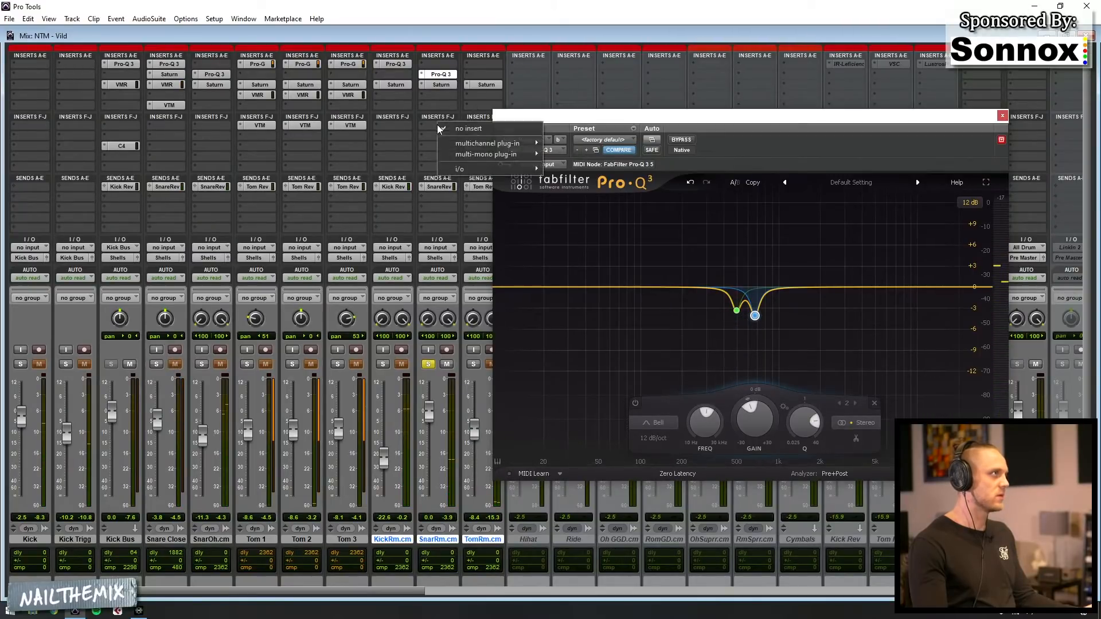
pyautogui.moveTo(485, 143)
pyautogui.moveTo(605, 91)
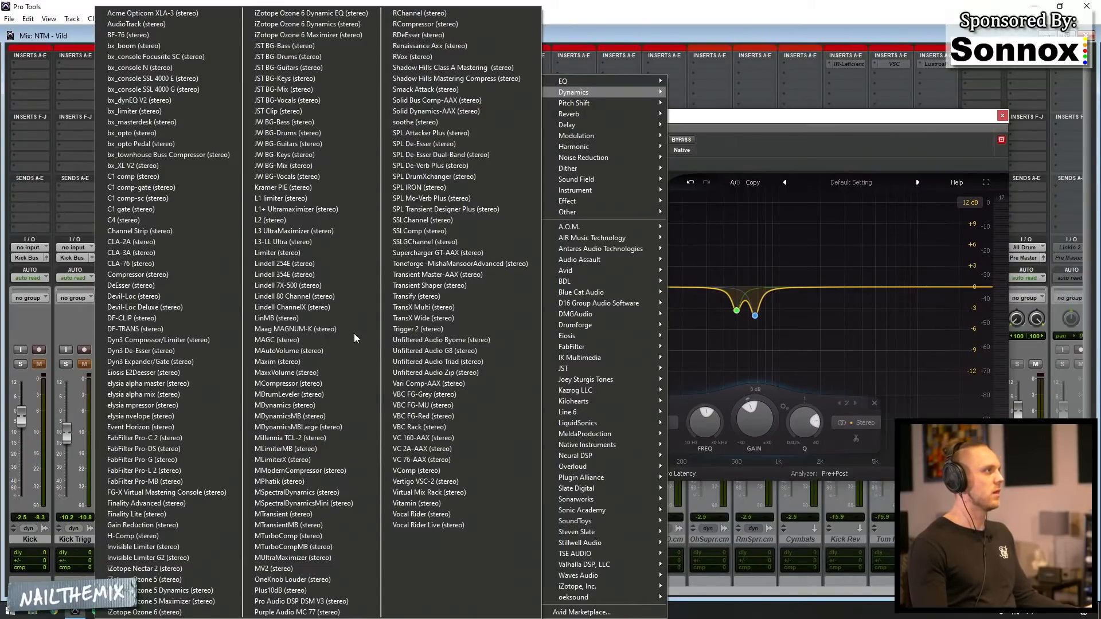
pyautogui.click(315, 187)
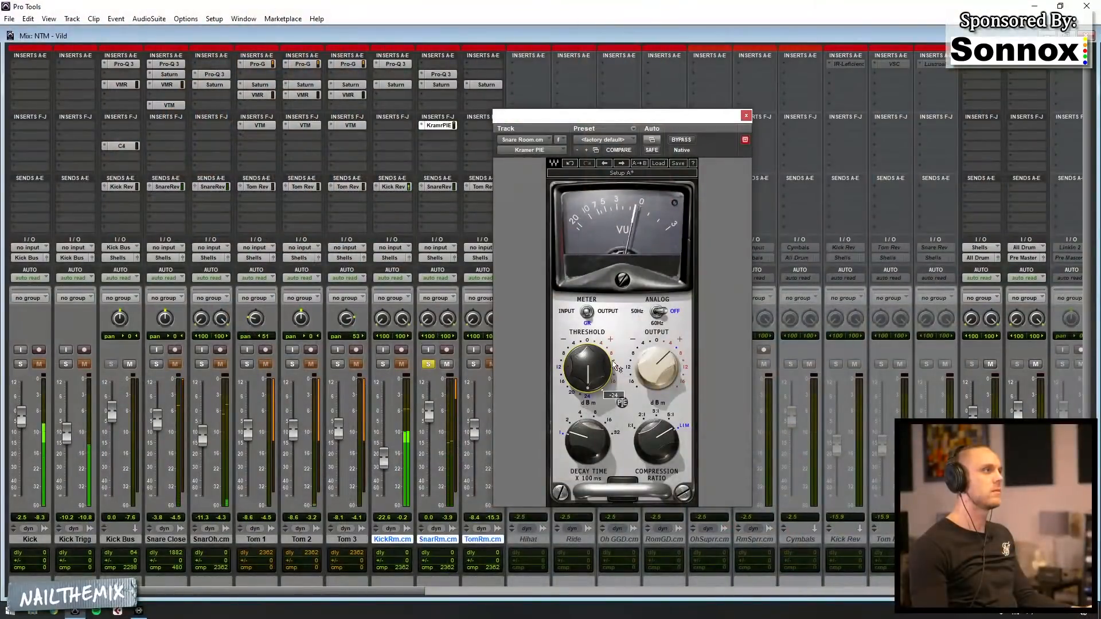
pyautogui.moveTo(657, 367); pyautogui.dragTo(657, 349)
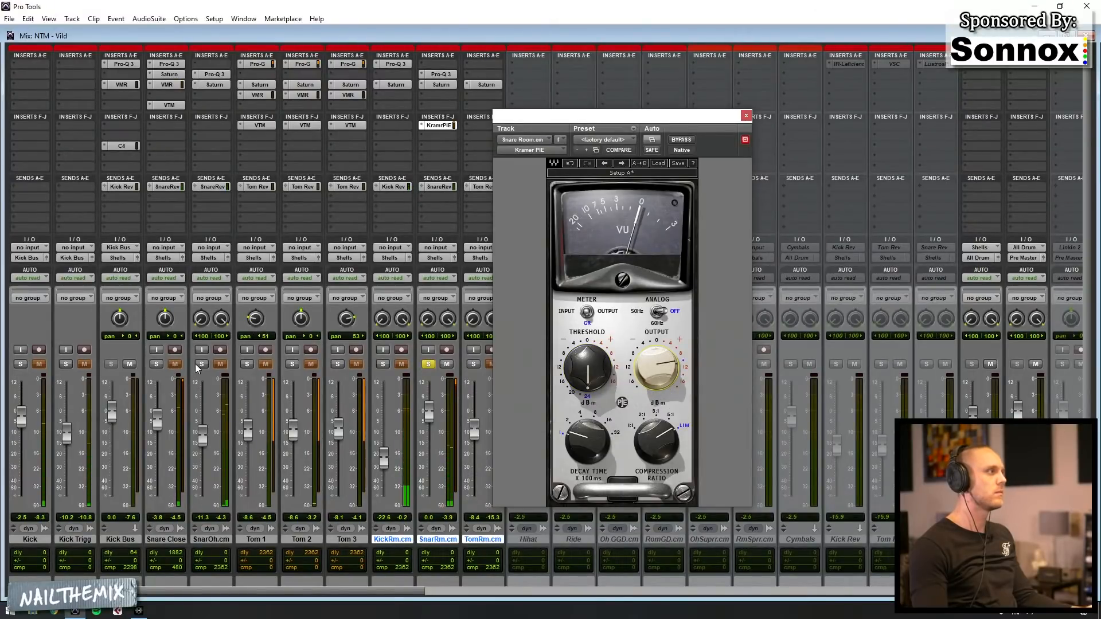
# - Trim the Kramer PIE's output slightly while comparing the snare room with the soloed close and overhead snare tracks
pyautogui.click(157, 365)
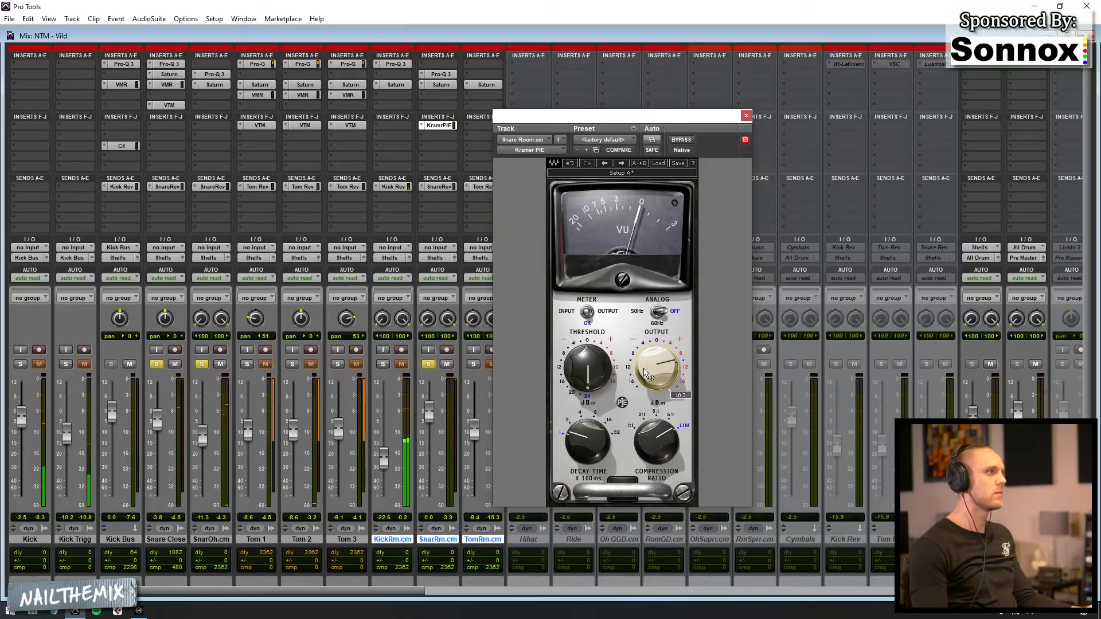
pyautogui.moveTo(657, 369); pyautogui.dragTo(657, 372)
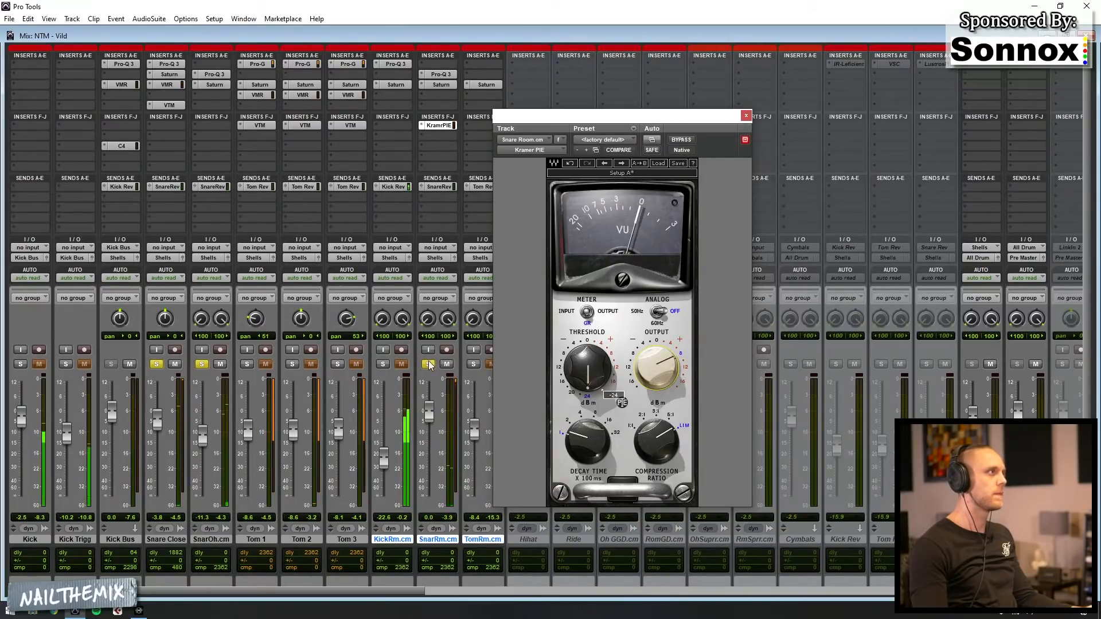
pyautogui.keyDown('alt'); pyautogui.click(202, 365); pyautogui.keyUp('alt')
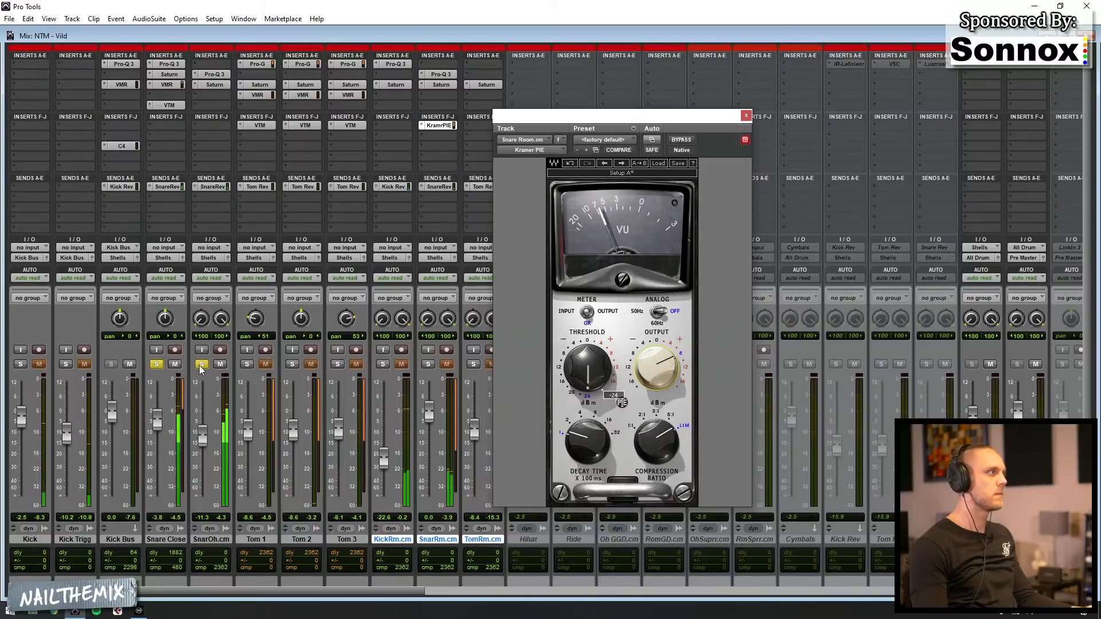
# - Solo the tom room track and open its Saturn plug-in, trying to reset the level of all its bands together
pyautogui.click(475, 365)
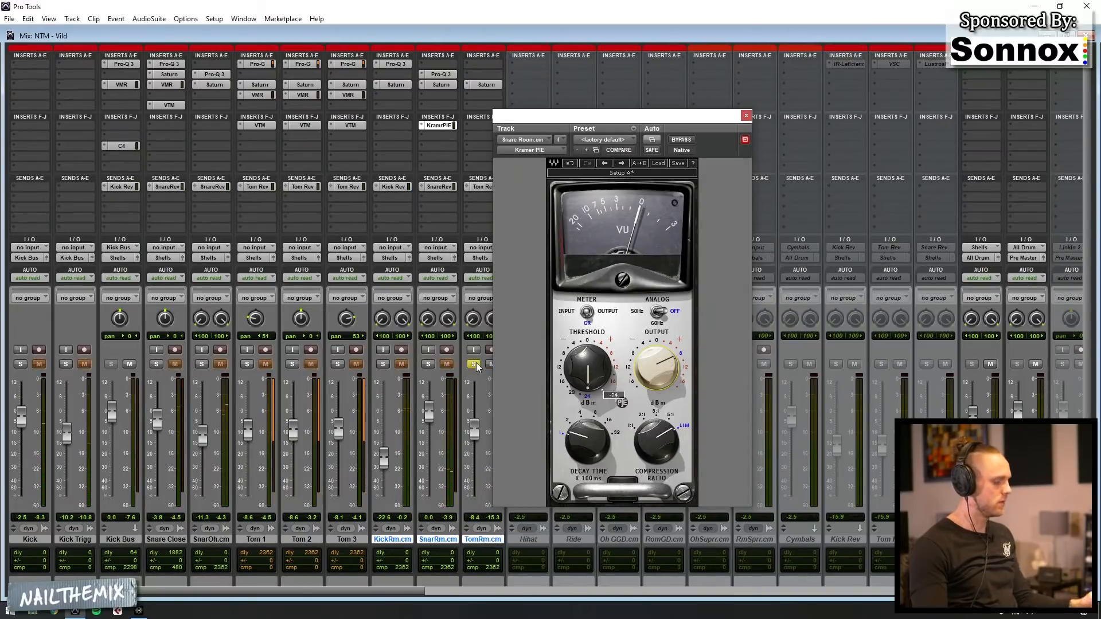
pyautogui.click(487, 84)
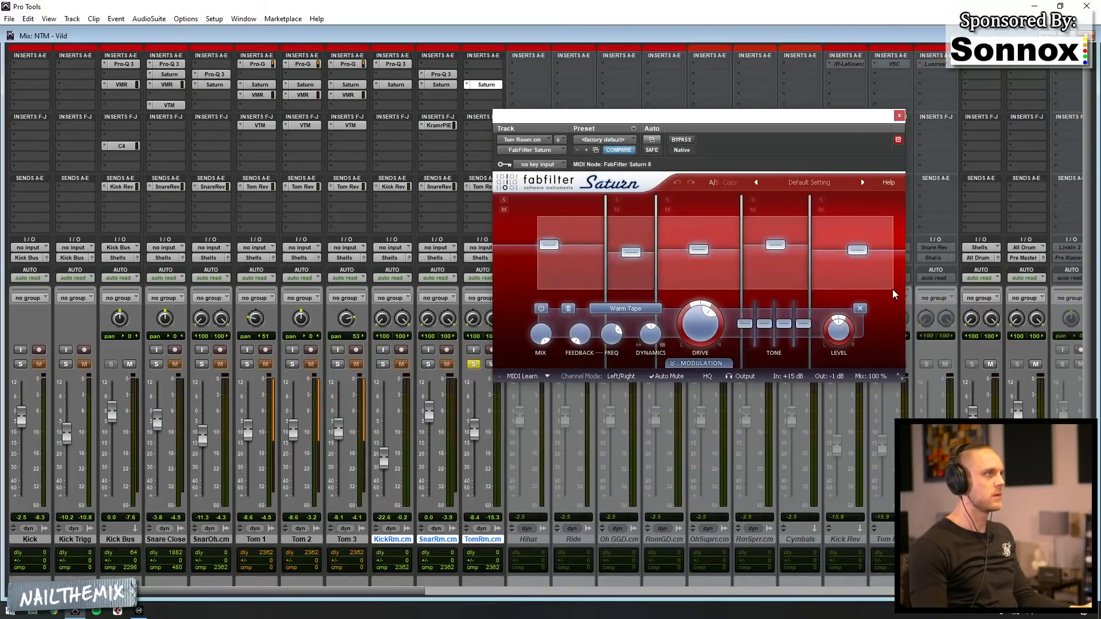
pyautogui.doubleClick(770, 242)
pyautogui.click(534, 228)
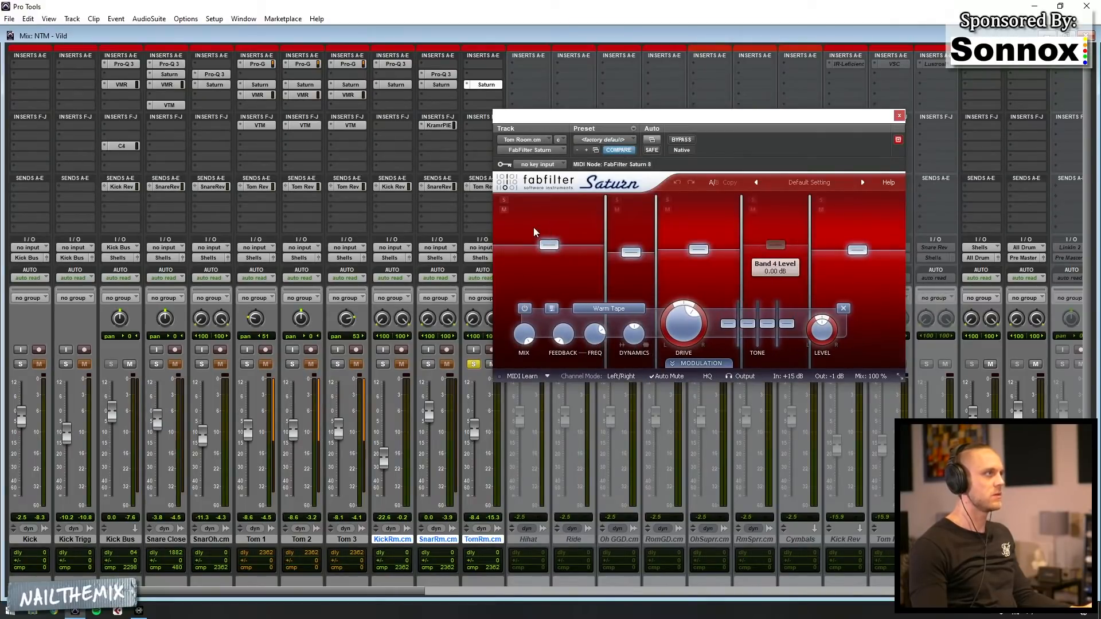
pyautogui.doubleClick(779, 246)
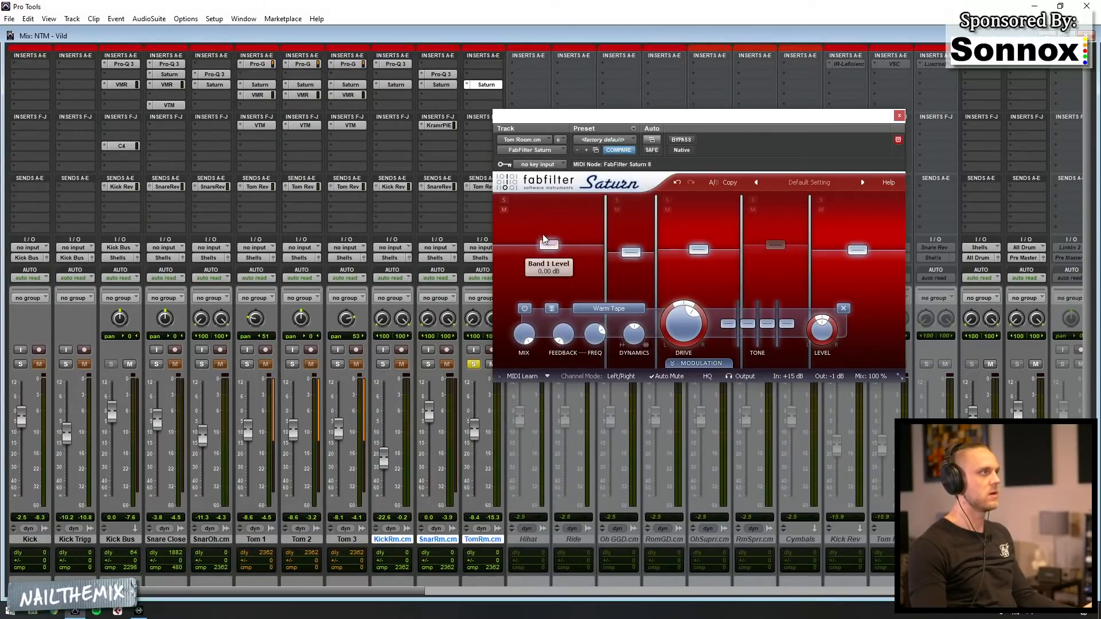
pyautogui.moveTo(540, 235); pyautogui.dragTo(787, 259)
pyautogui.click(679, 182)
# - Set the levels of bands 2, 3 and 5 in the tom room's Saturn to 0 dB
pyautogui.doubleClick(631, 253)
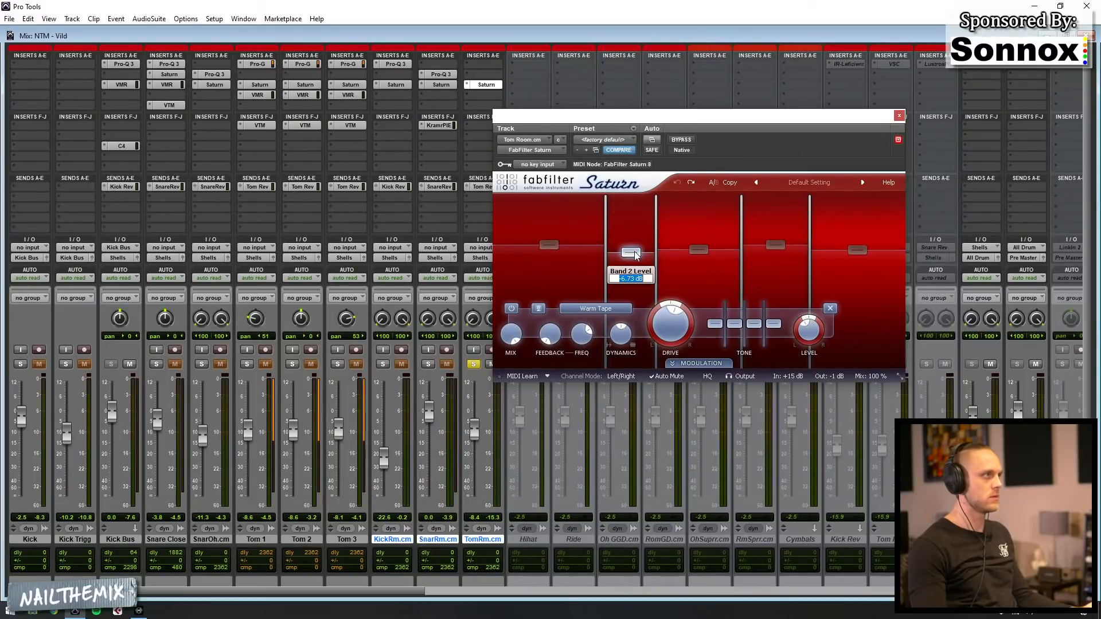
pyautogui.write('0')
pyautogui.press('Return')
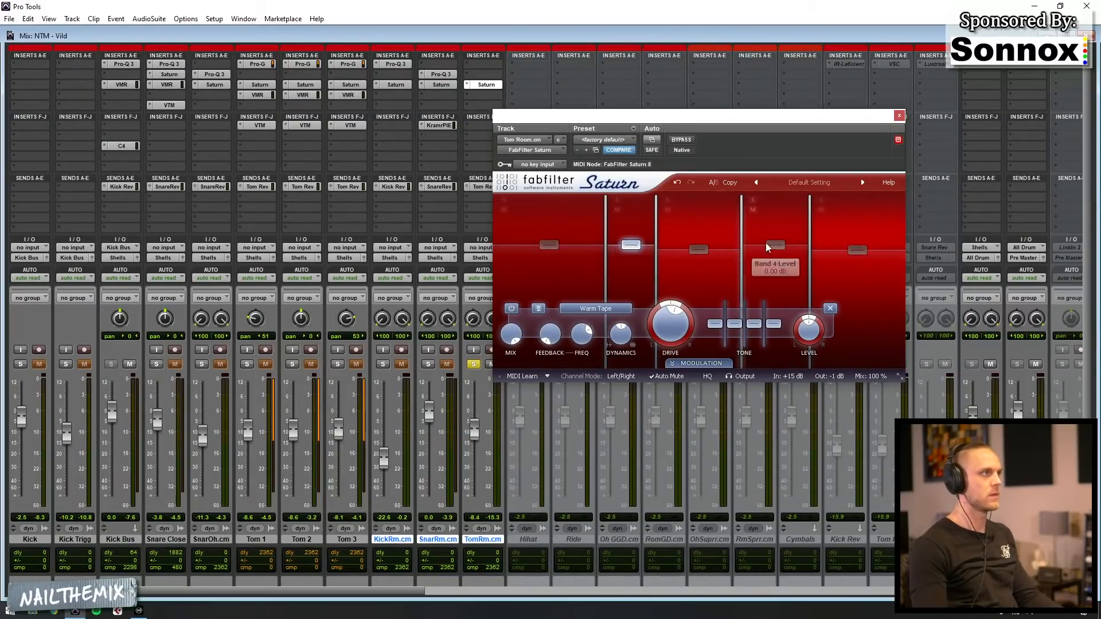
pyautogui.doubleClick(706, 247)
pyautogui.write('0')
pyautogui.press('Return')
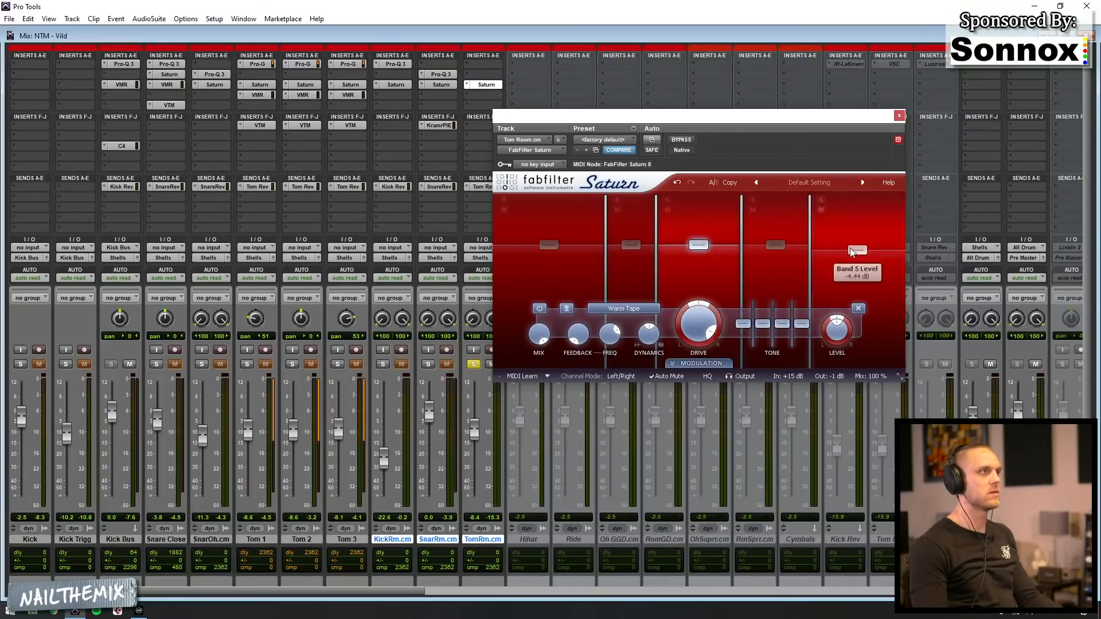
pyautogui.doubleClick(850, 248)
pyautogui.write('0')
pyautogui.press('Return')
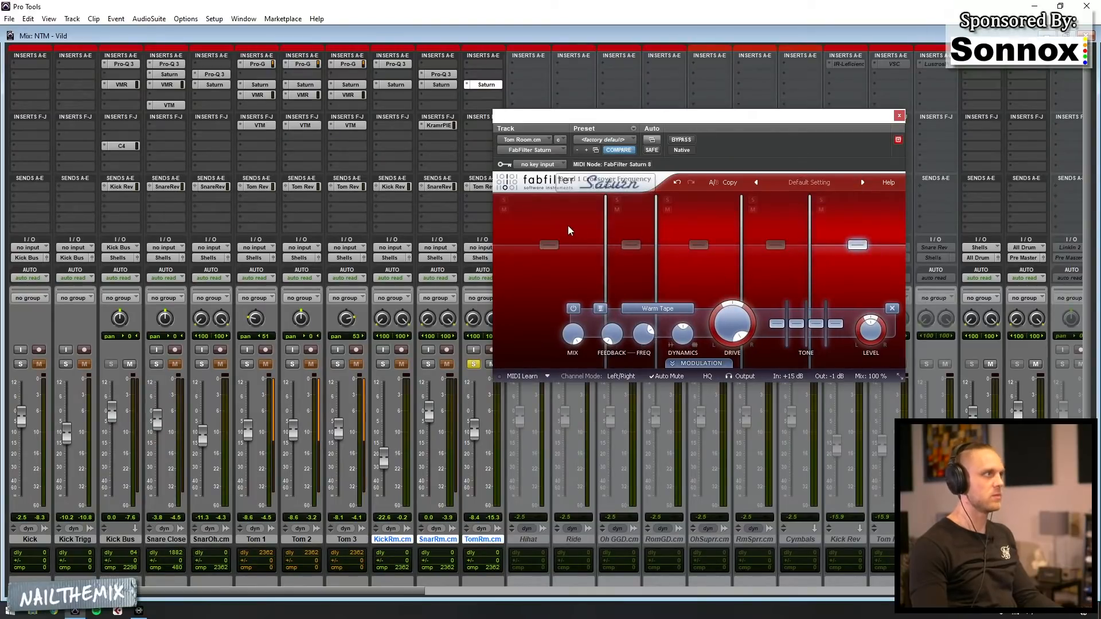
# - Set the drive of all five Saturn bands on the tom room to 0
pyautogui.click(560, 229)
pyautogui.doubleClick(697, 319)
pyautogui.write('0')
pyautogui.press('Return')
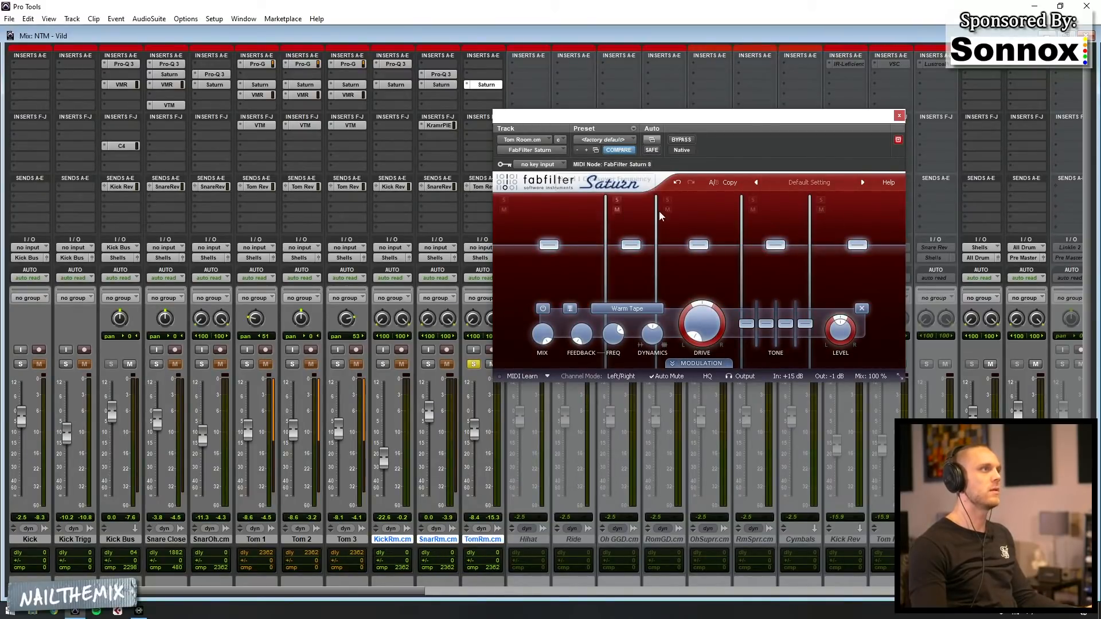
pyautogui.click(629, 248)
pyautogui.click(833, 308)
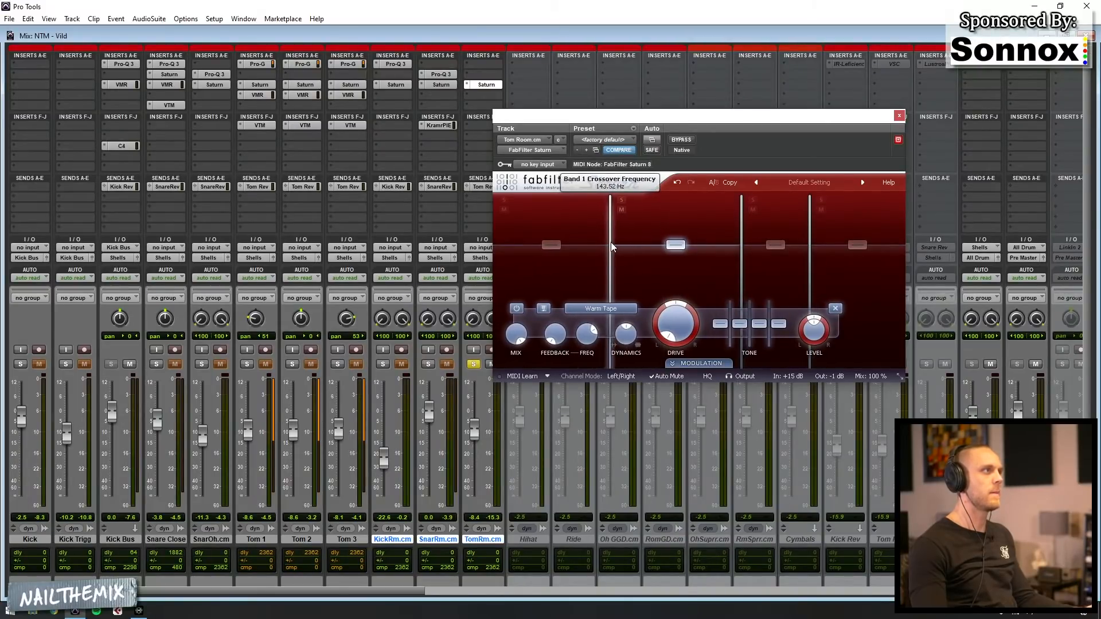
pyautogui.click(677, 182)
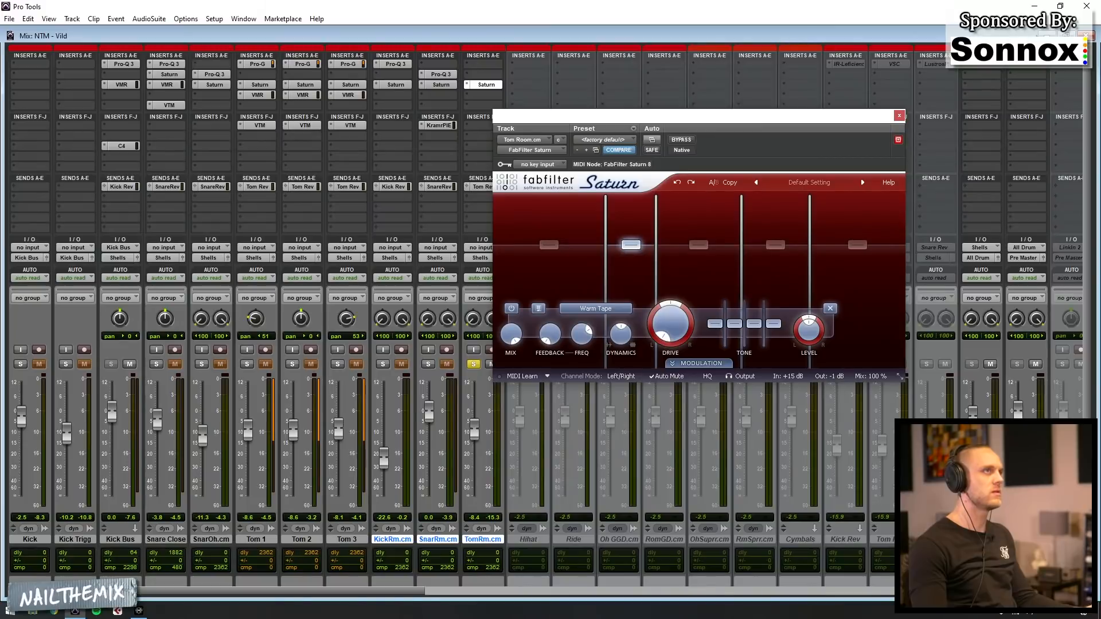
# - Extend the tom room's playback selection to end at 3:15.381 and shift Saturn's two lowest crossovers slightly upward
pyautogui.hotkey('ctrl', '=')
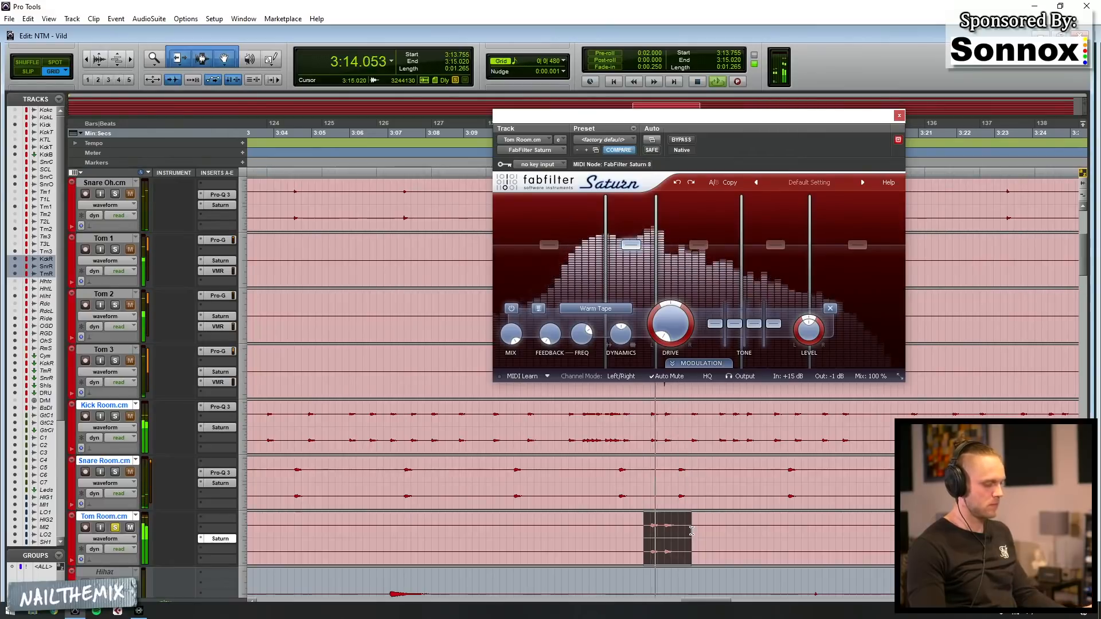
pyautogui.keyDown('shift'); pyautogui.click(705, 529); pyautogui.keyUp('shift')
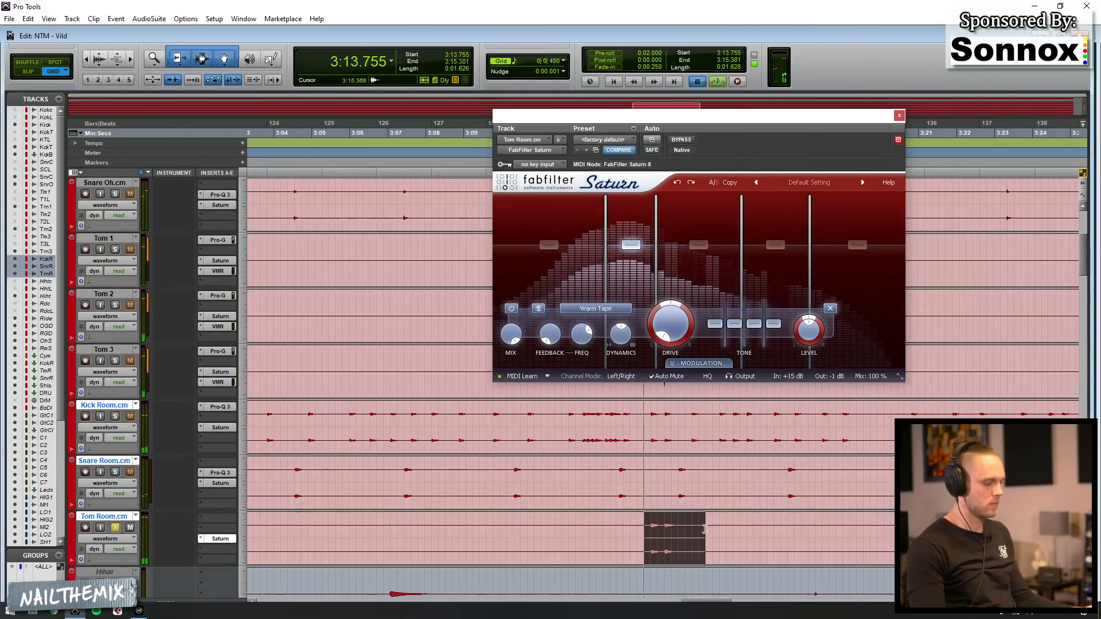
pyautogui.hotkey('ctrl', '=')
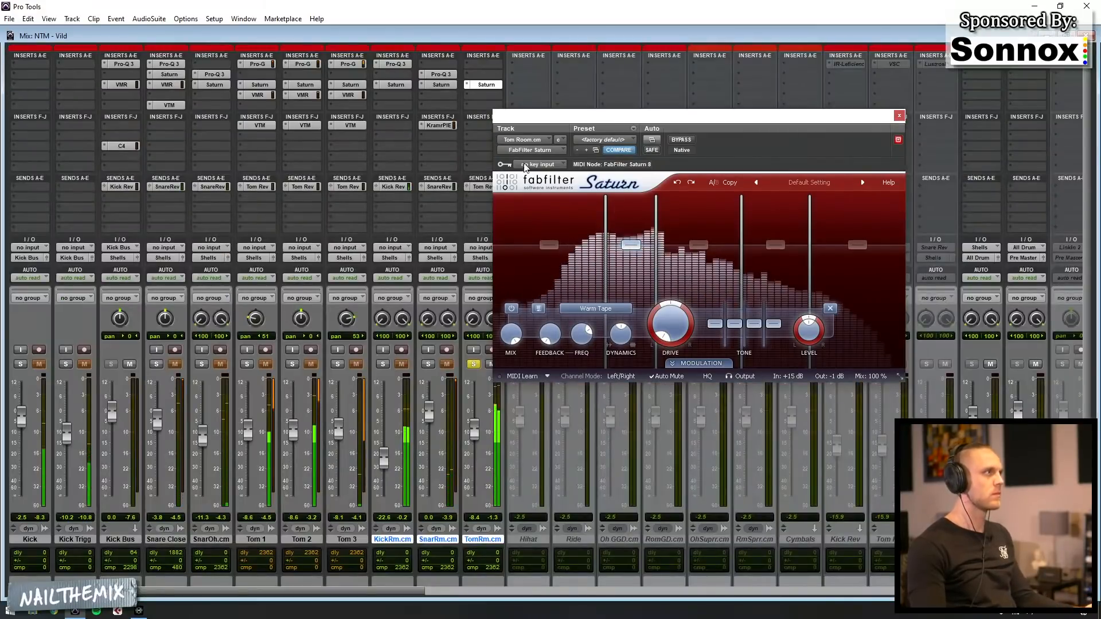
pyautogui.moveTo(656, 244); pyautogui.dragTo(608, 236)
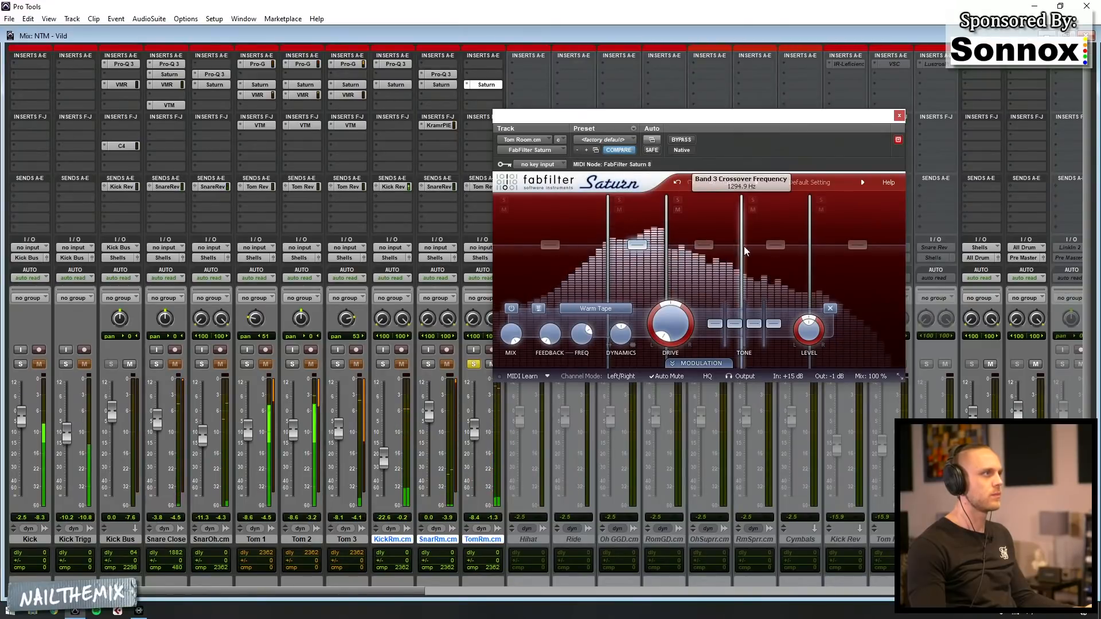
# - Solo band 5 of the tom room's Saturn, raise its drive fully, and set the input level to +16 dB
pyautogui.click(821, 200)
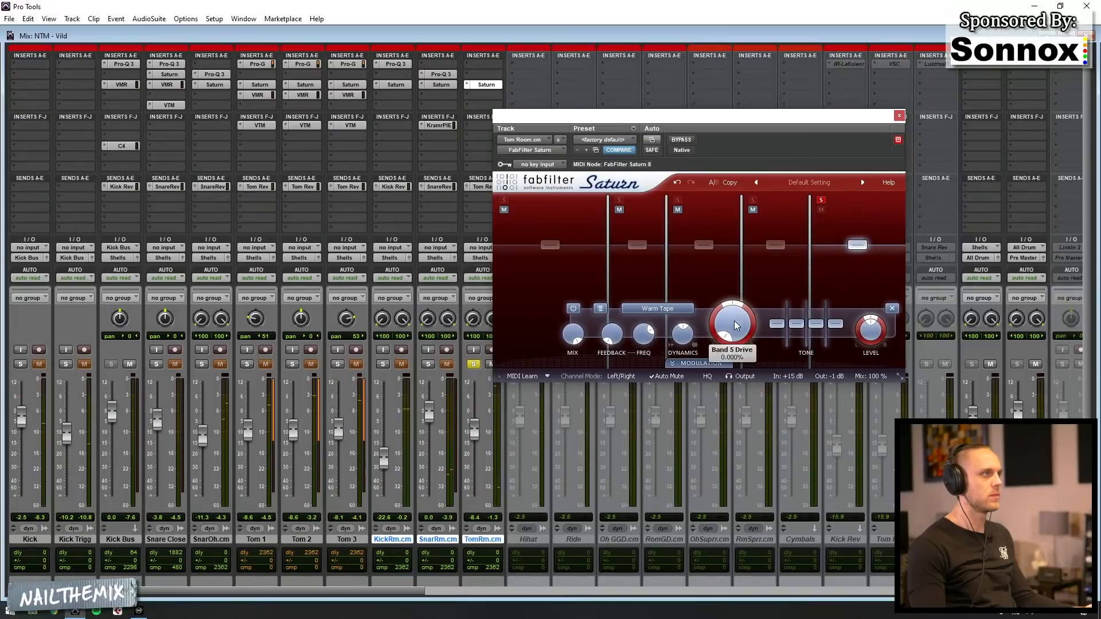
pyautogui.press('space')
pyautogui.moveTo(788, 378)
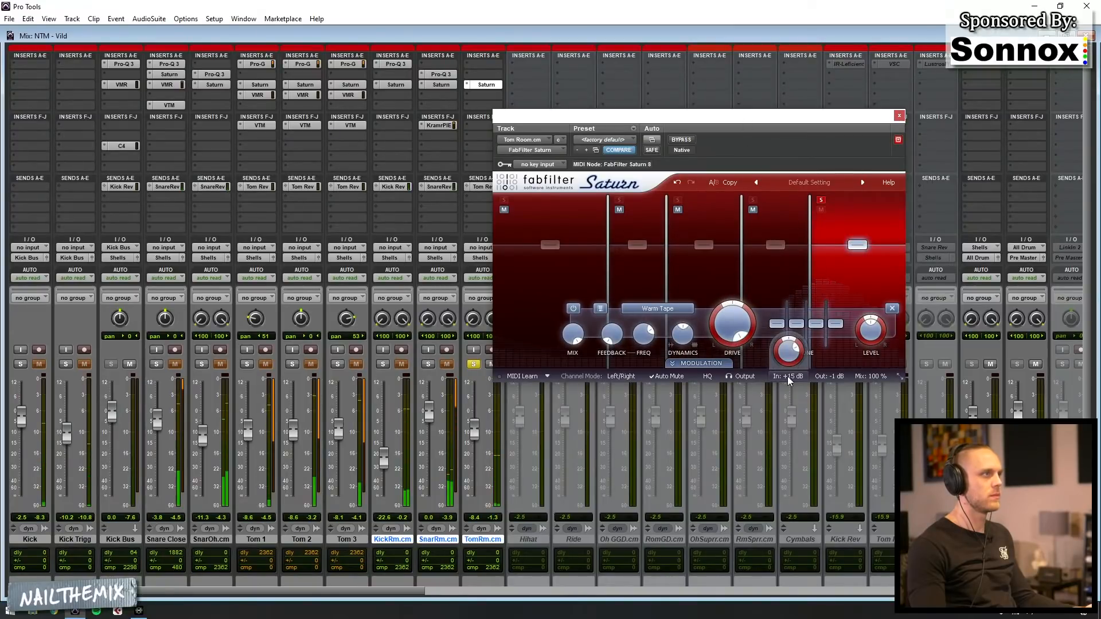
pyautogui.moveTo(788, 360); pyautogui.dragTo(761, 377)
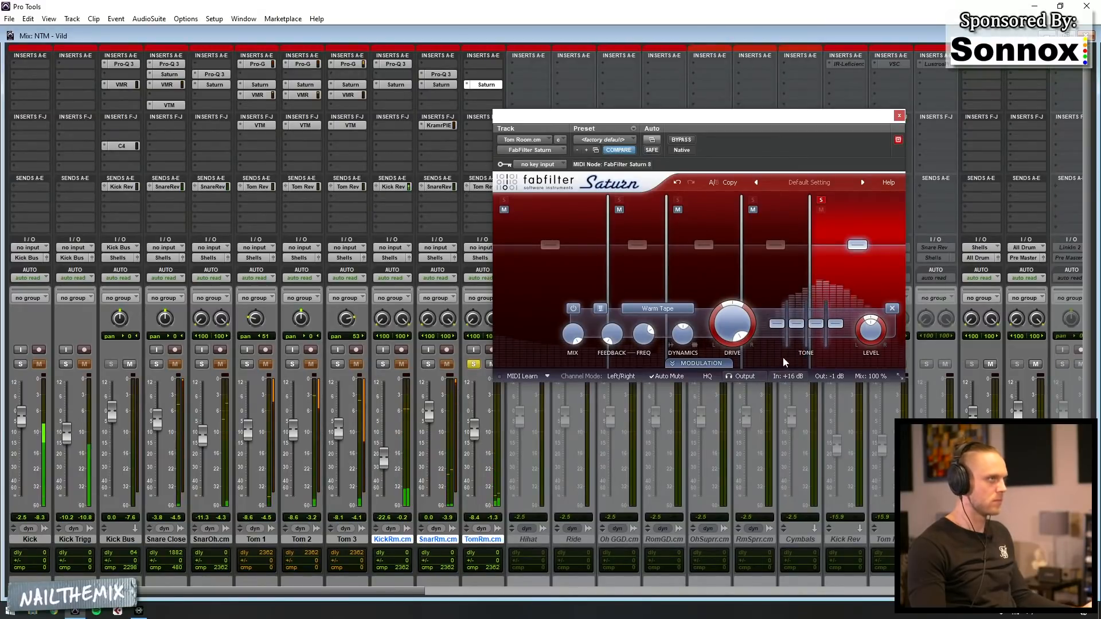
# - Audition Saturn bands 4 and 3 soloed in turn and dial in the drive of each on the tom room
pyautogui.click(822, 200)
pyautogui.click(753, 201)
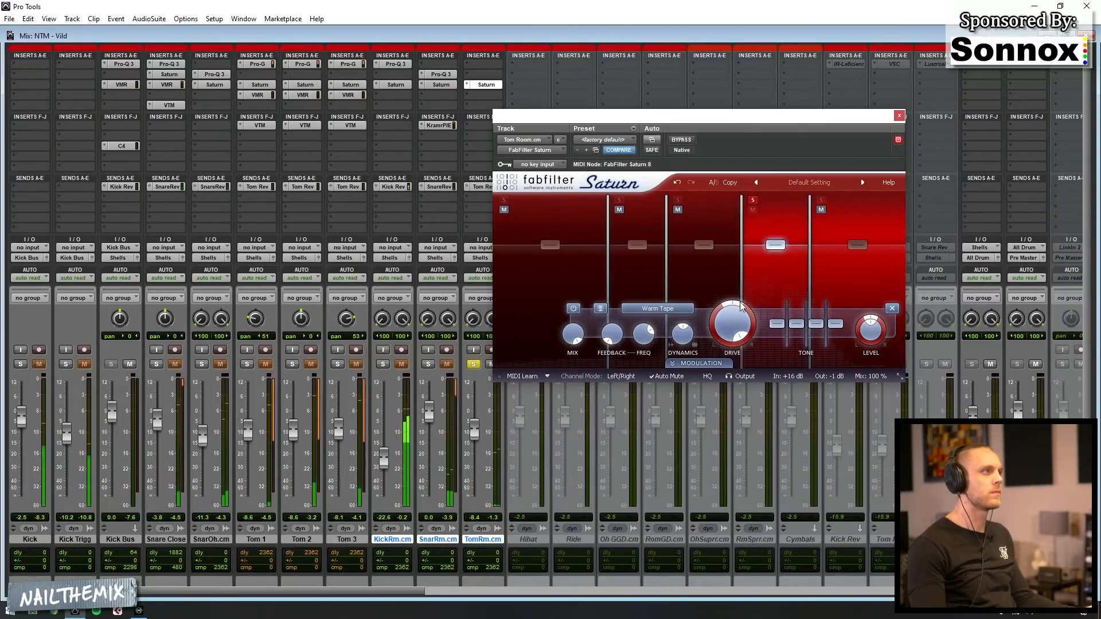
pyautogui.moveTo(718, 335); pyautogui.dragTo(697, 399)
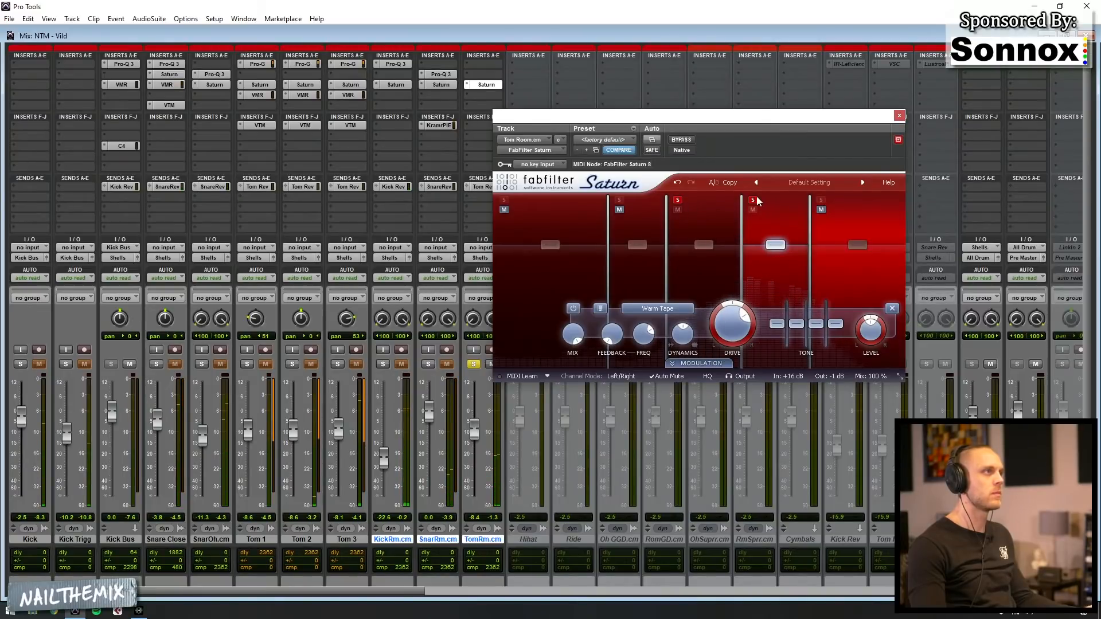
pyautogui.click(706, 246)
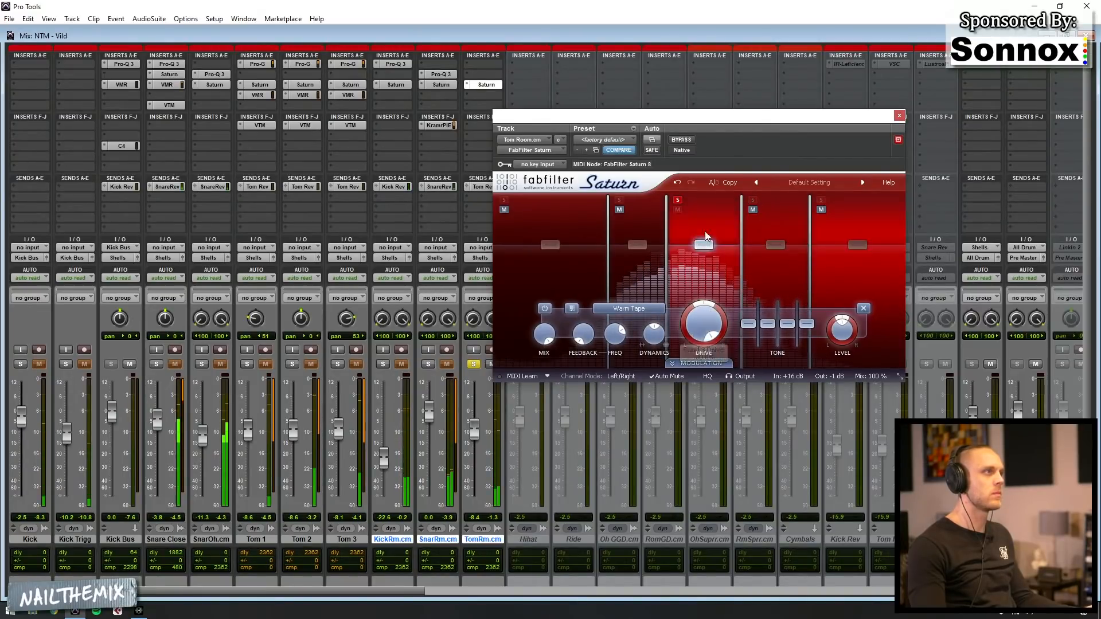
pyautogui.moveTo(698, 336); pyautogui.dragTo(680, 377)
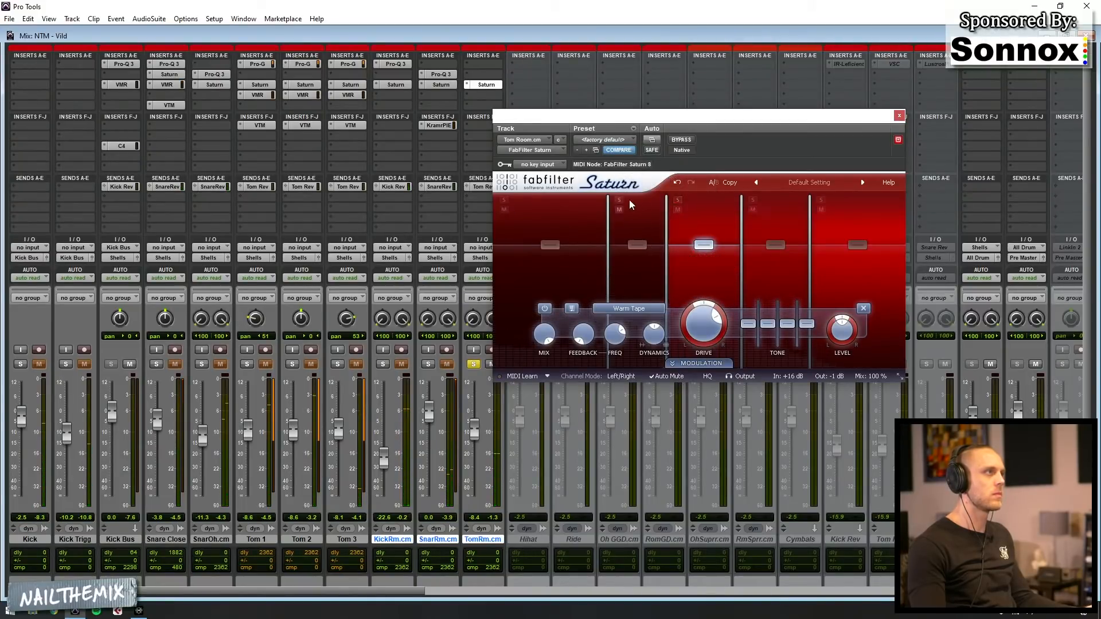
# - Solo Saturn bands 2 and 1 in turn, dialing in moderate drive on band 2 and heavy drive on band 1
pyautogui.click(640, 249)
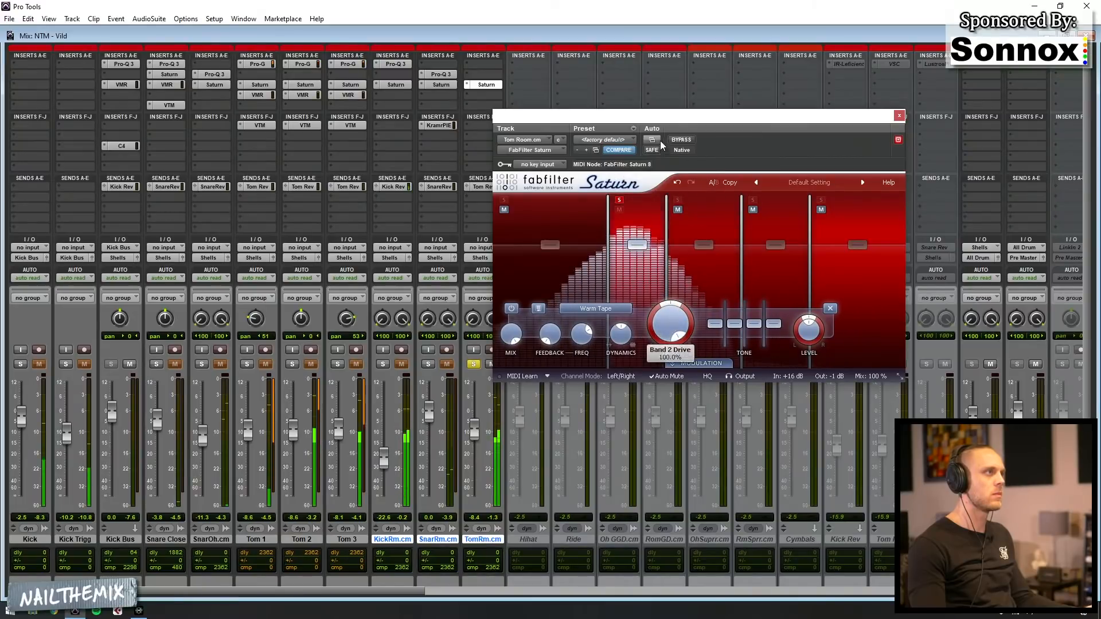
pyautogui.moveTo(674, 325); pyautogui.dragTo(629, 422)
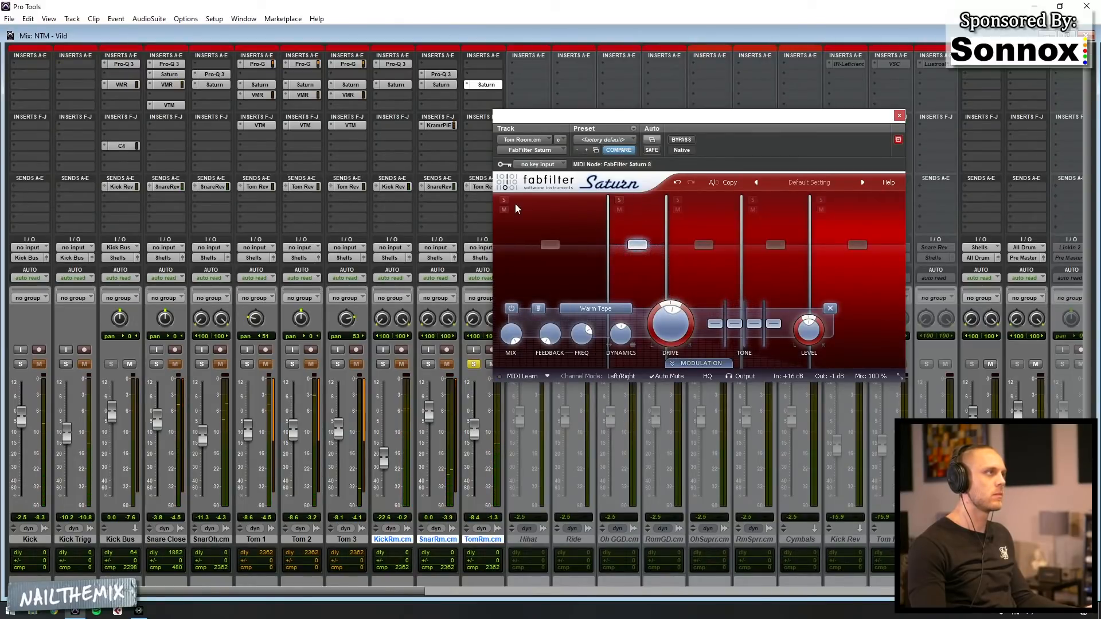
pyautogui.click(550, 245)
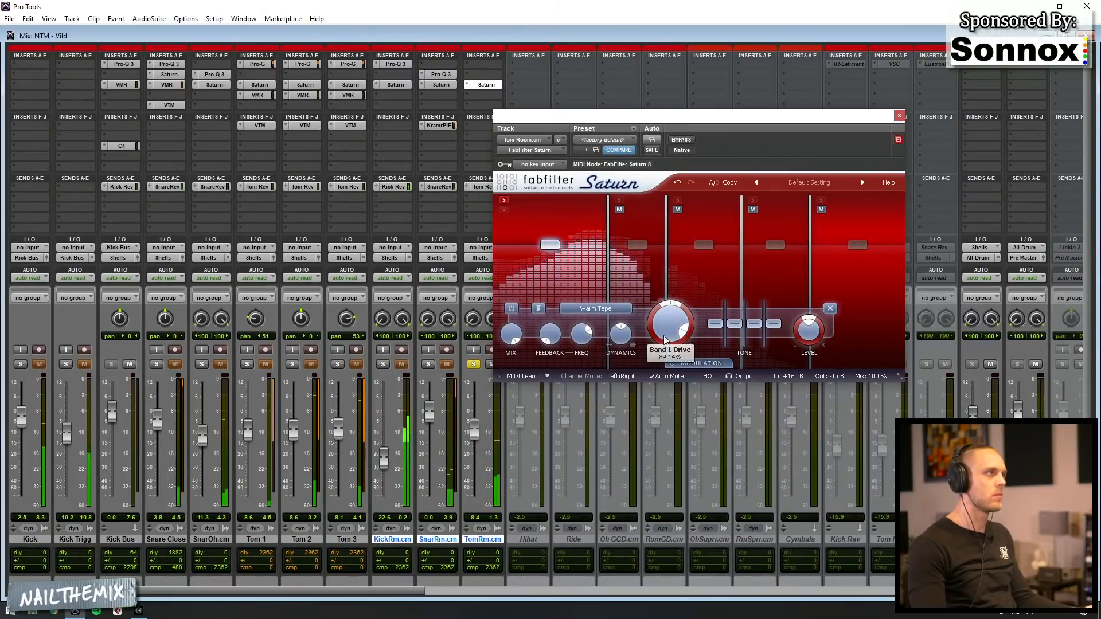
pyautogui.scroll(-2, 664, 333)
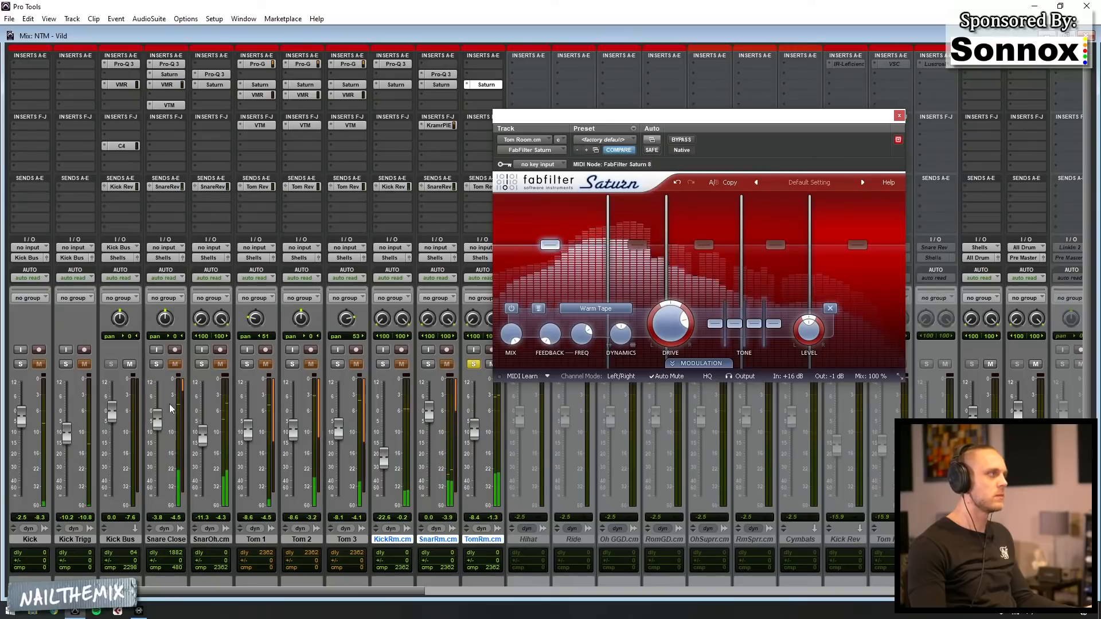
# - Solo Tom 1, Tom 2 and Tom 3 with the tom room and lower the tom room's fader to -18.5 dB
pyautogui.click(247, 364)
pyautogui.click(292, 365)
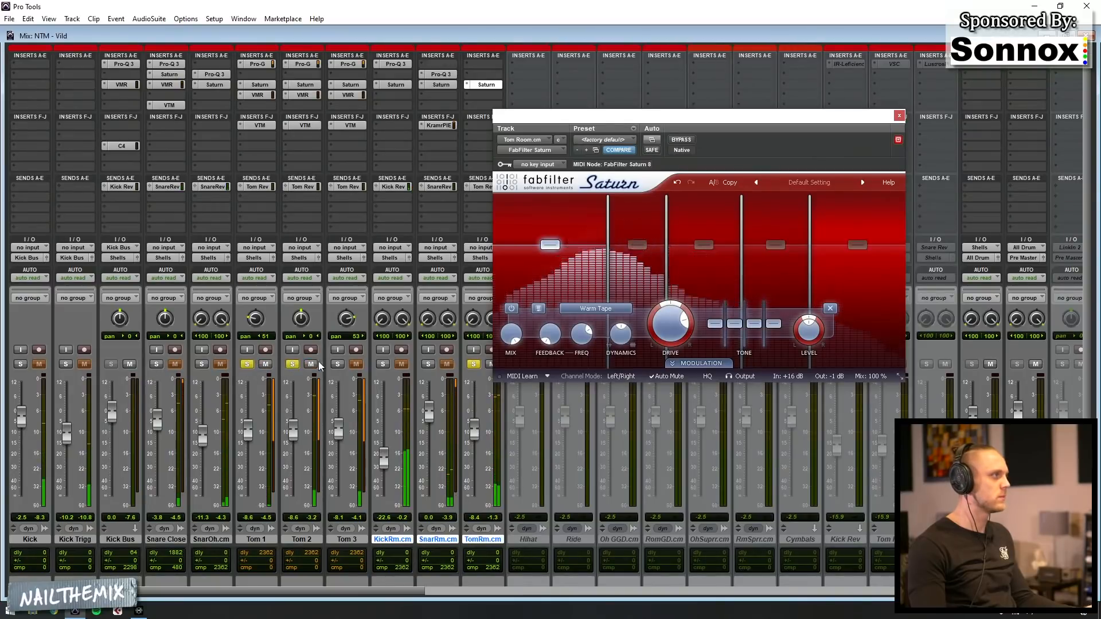
pyautogui.click(339, 364)
pyautogui.moveTo(474, 429); pyautogui.dragTo(475, 444)
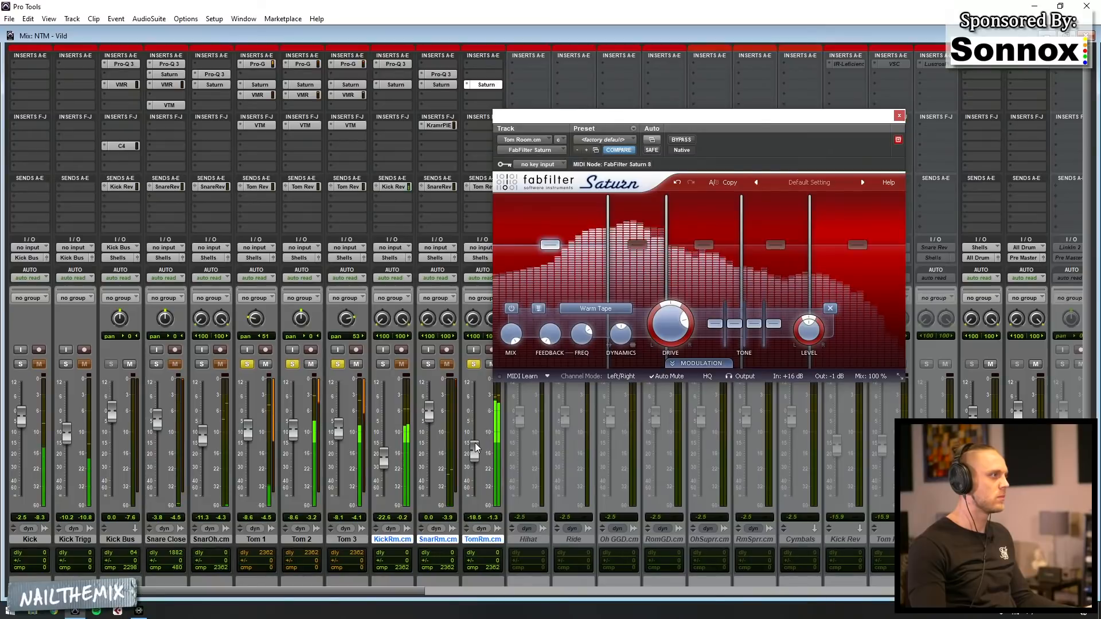
pyautogui.click(473, 365)
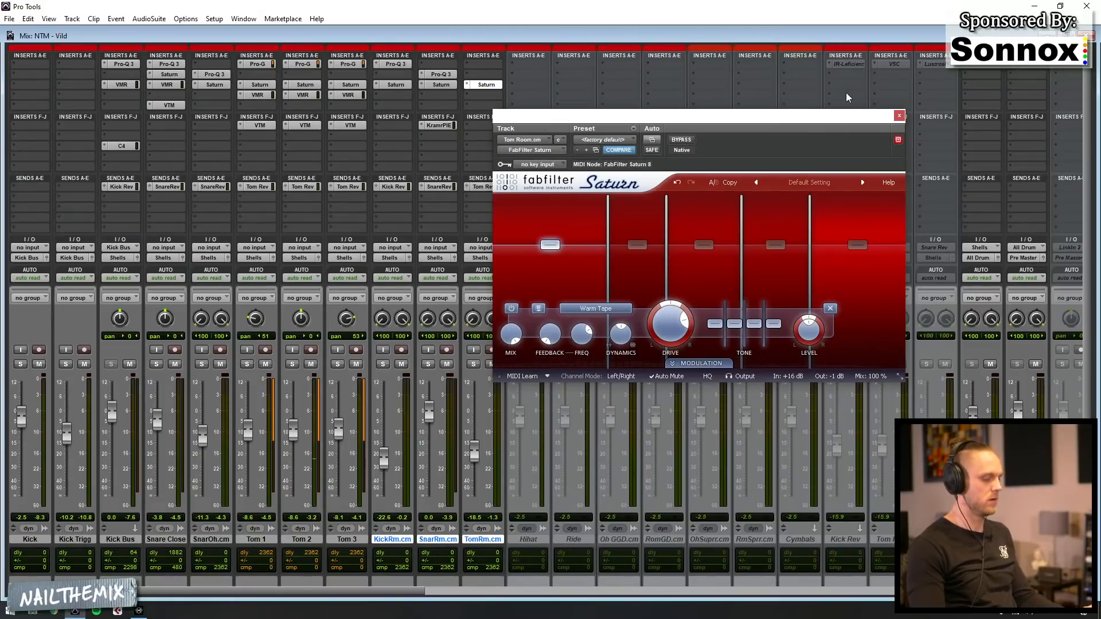
# - Zoom the edit timeline out to most of the song and start playback from 0:33.085
pyautogui.hotkey('ctrl', '=')
pyautogui.click(389, 419)
pyautogui.hotkey('ctrl', '[')
pyautogui.hotkey('ctrl', '[')
pyautogui.hotkey('ctrl', '[')
pyautogui.hotkey('ctrl', '[')
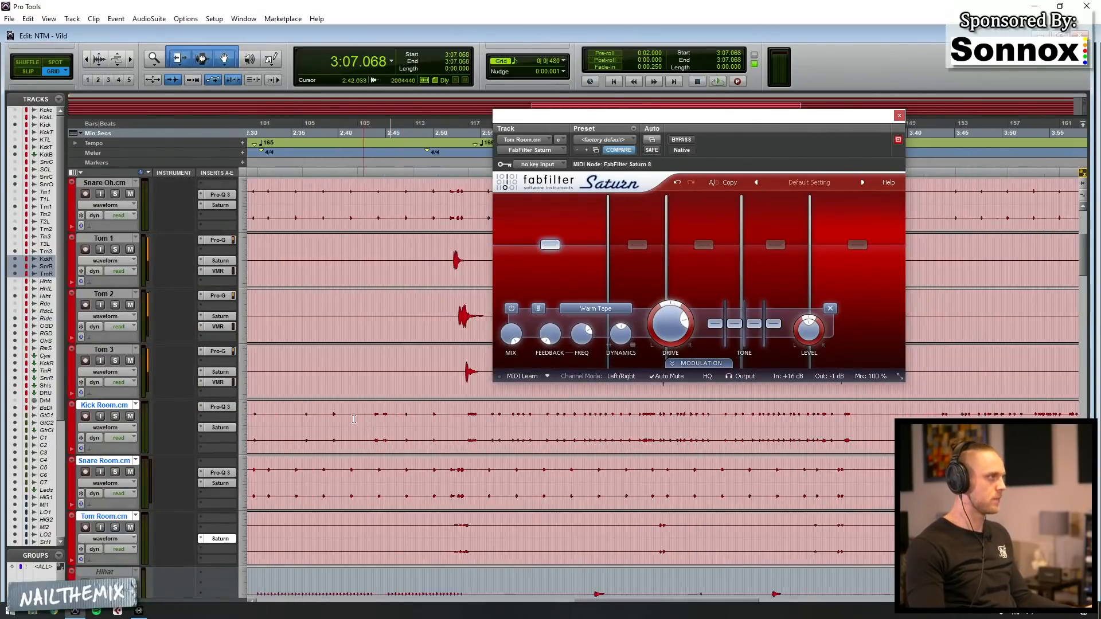
pyautogui.click(281, 424)
pyautogui.press('space')
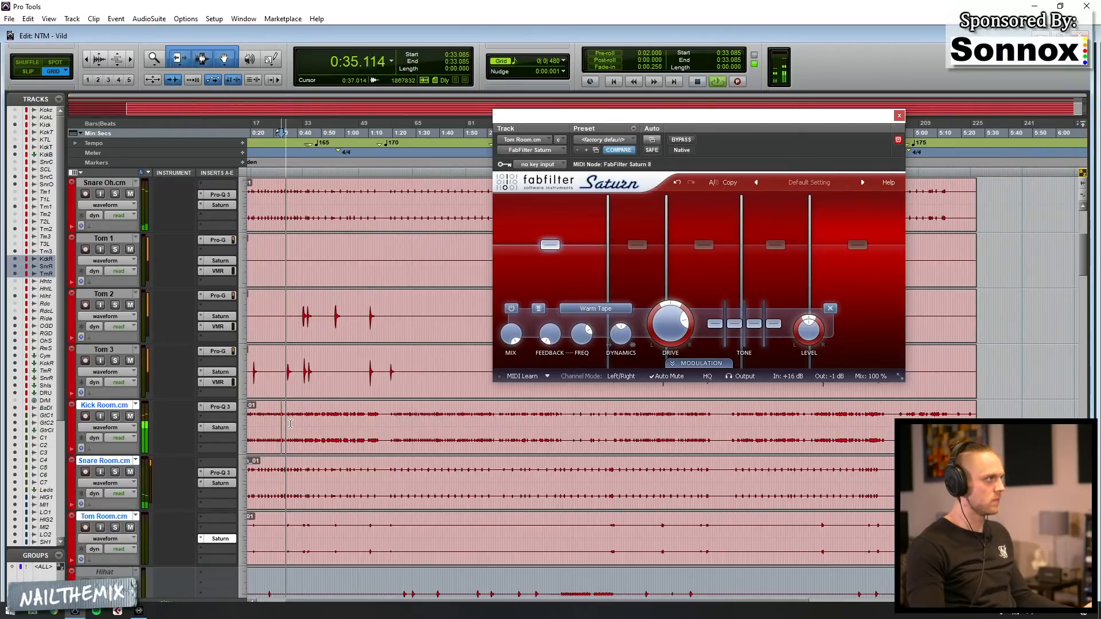
# - Solo the snare room track in the mixer and open its Pro-Q 3 equalizer
pyautogui.hotkey('ctrl', '=')
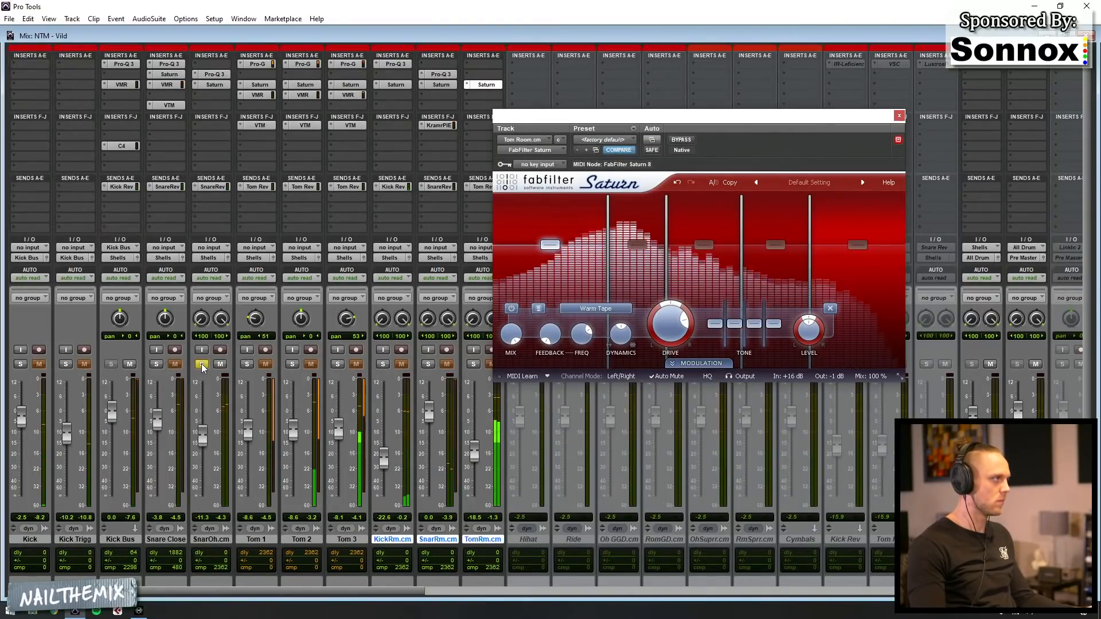
pyautogui.click(428, 364)
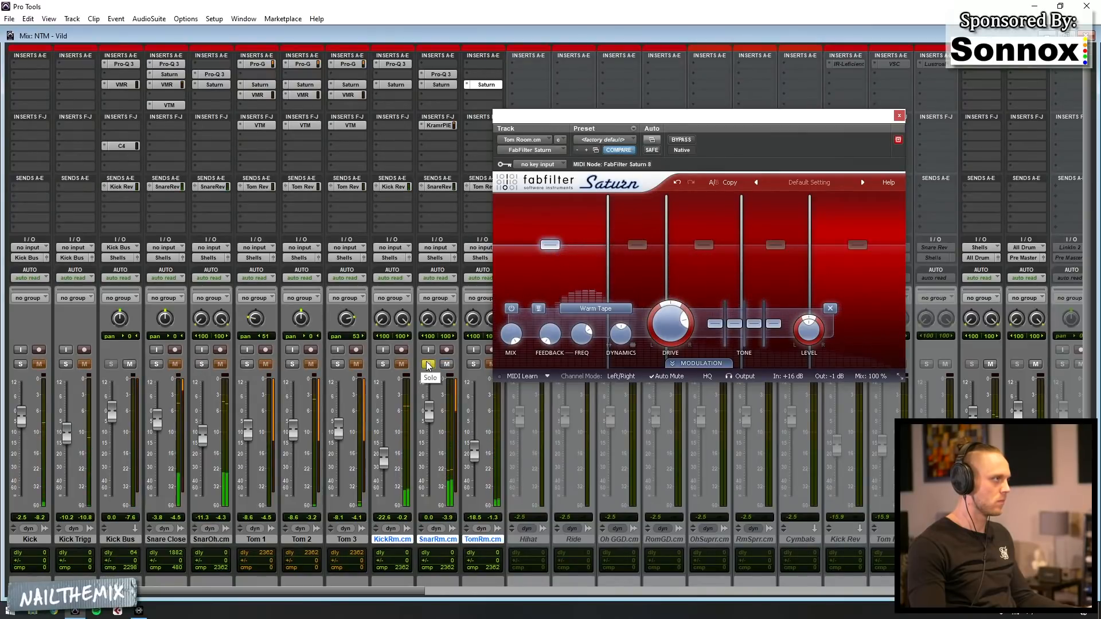
pyautogui.click(439, 75)
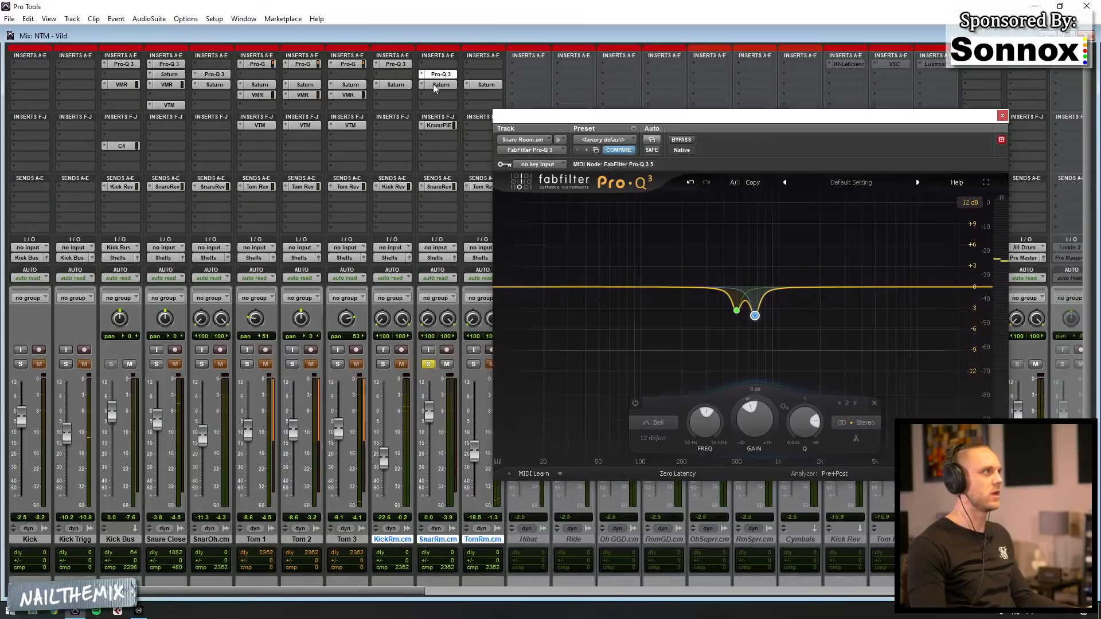
# - Add a third, very narrow 24 dB/oct bell to the snare room EQ, sweep it, and cut about 15 dB near 270 Hz
pyautogui.click(687, 288)
pyautogui.moveTo(737, 423); pyautogui.dragTo(735, 381)
pyautogui.click(595, 438)
pyautogui.click(597, 467)
pyautogui.press('space')
pyautogui.moveTo(703, 254); pyautogui.dragTo(723, 260)
pyautogui.moveTo(697, 425); pyautogui.dragTo(697, 469)
pyautogui.moveTo(748, 420); pyautogui.dragTo(688, 442)
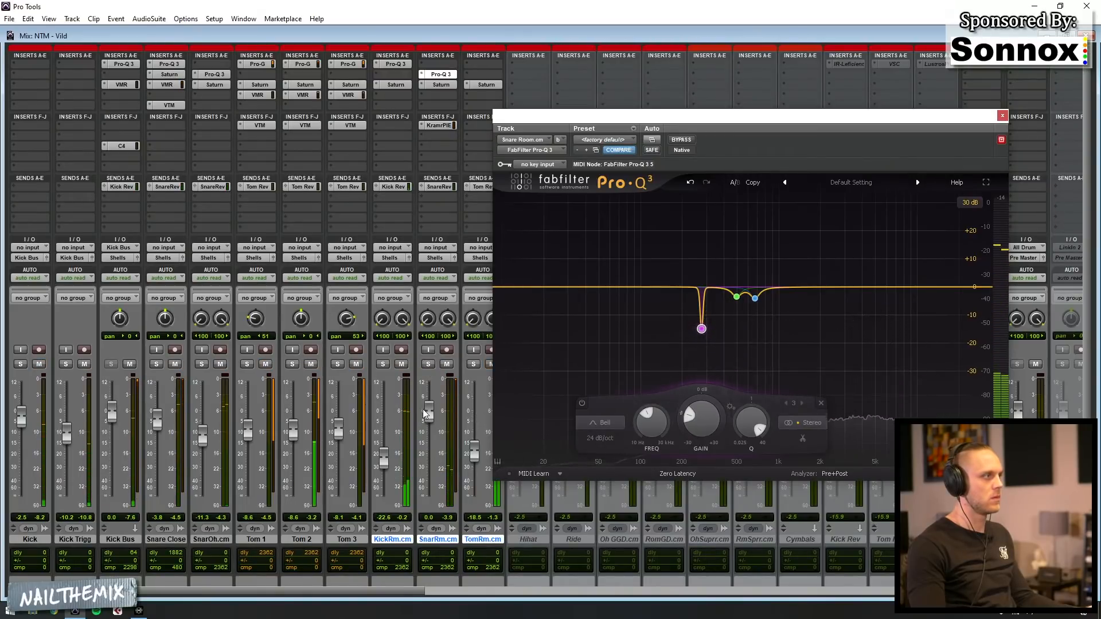
# - Open the tom room's Saturn and slightly lower the level of its third band
pyautogui.click(487, 365)
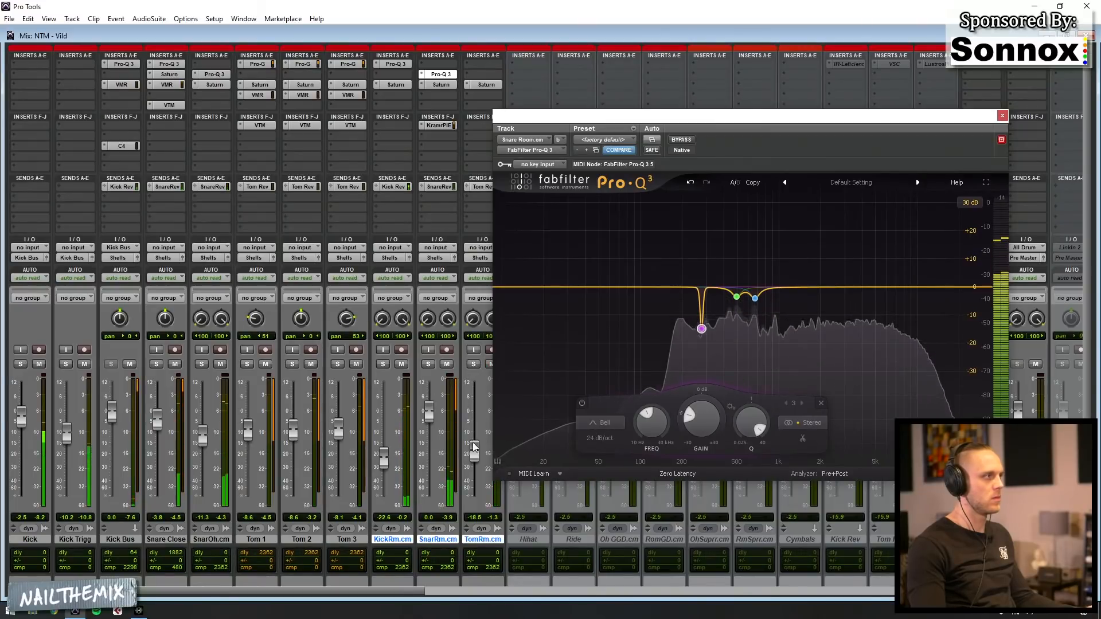
pyautogui.click(486, 84)
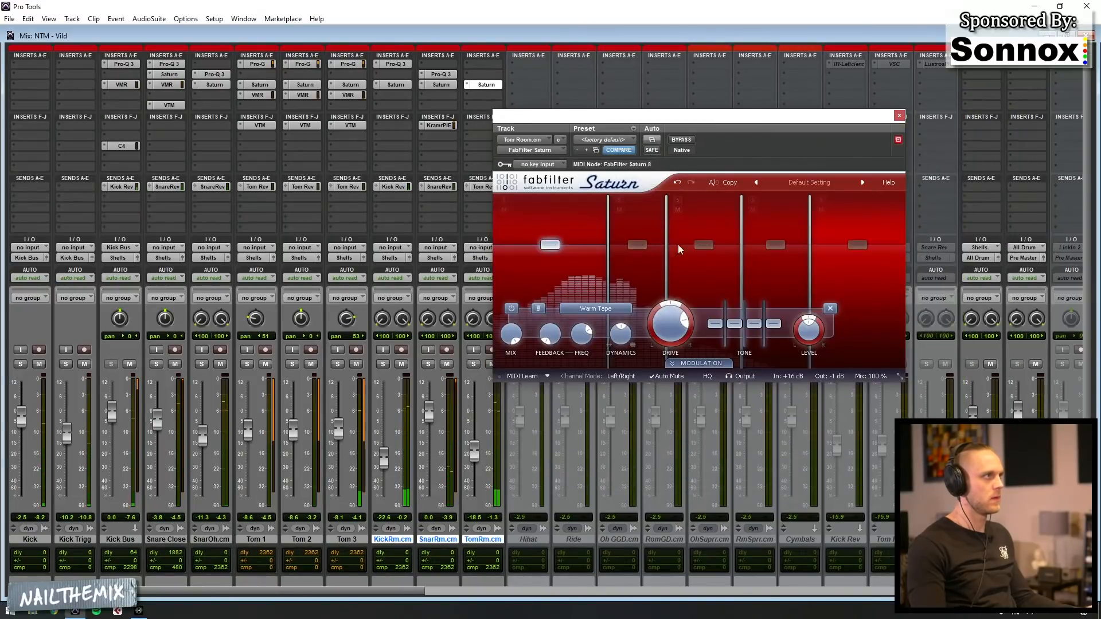
pyautogui.click(701, 245)
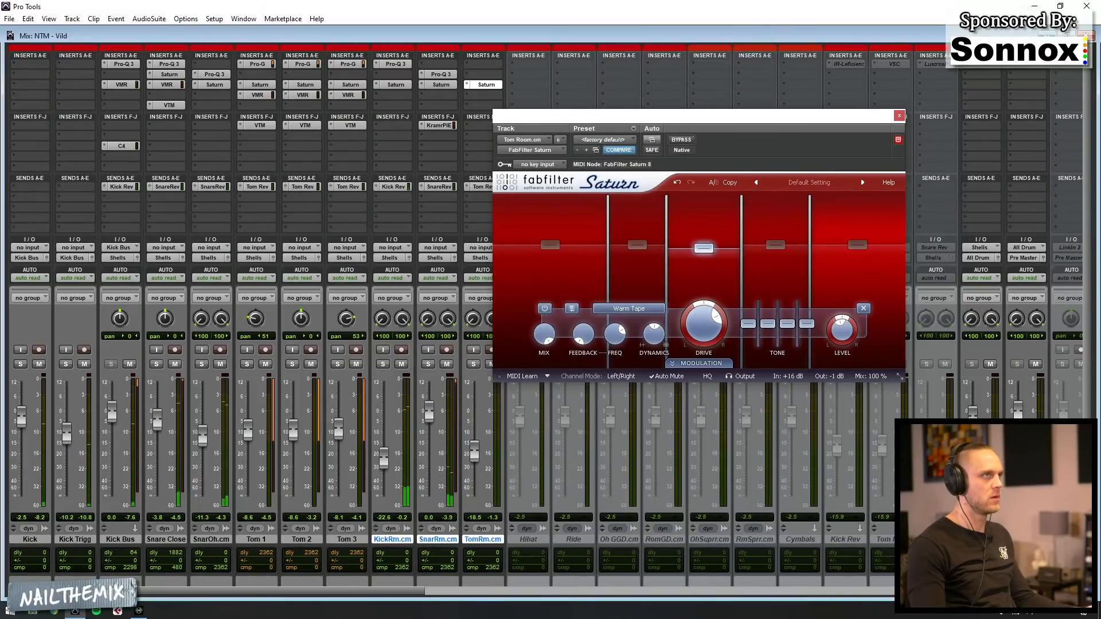
# - Start playback from the tom fill at 0:42.342 in the edit timeline and return to the mixer
pyautogui.hotkey('ctrl', '=')
pyautogui.click(303, 310)
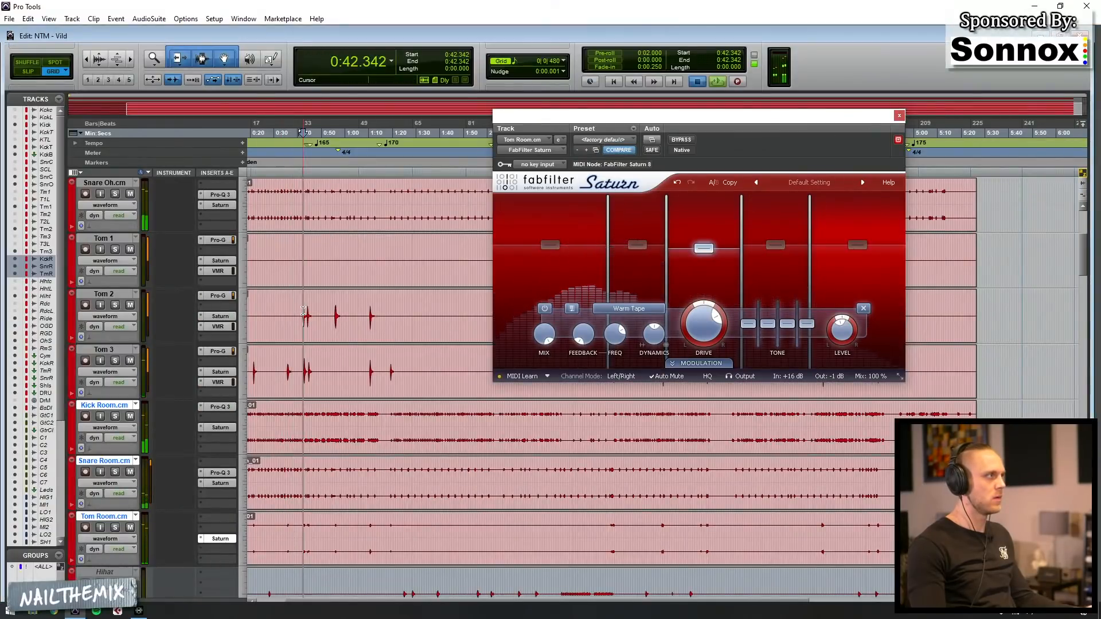
pyautogui.press('space')
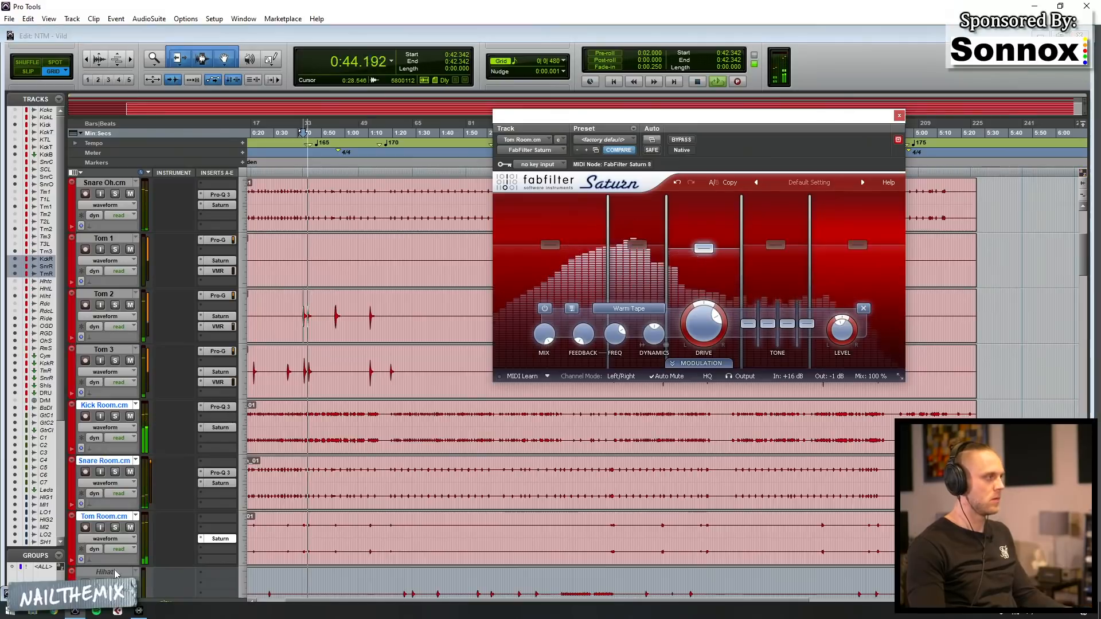
pyautogui.hotkey('ctrl', '=')
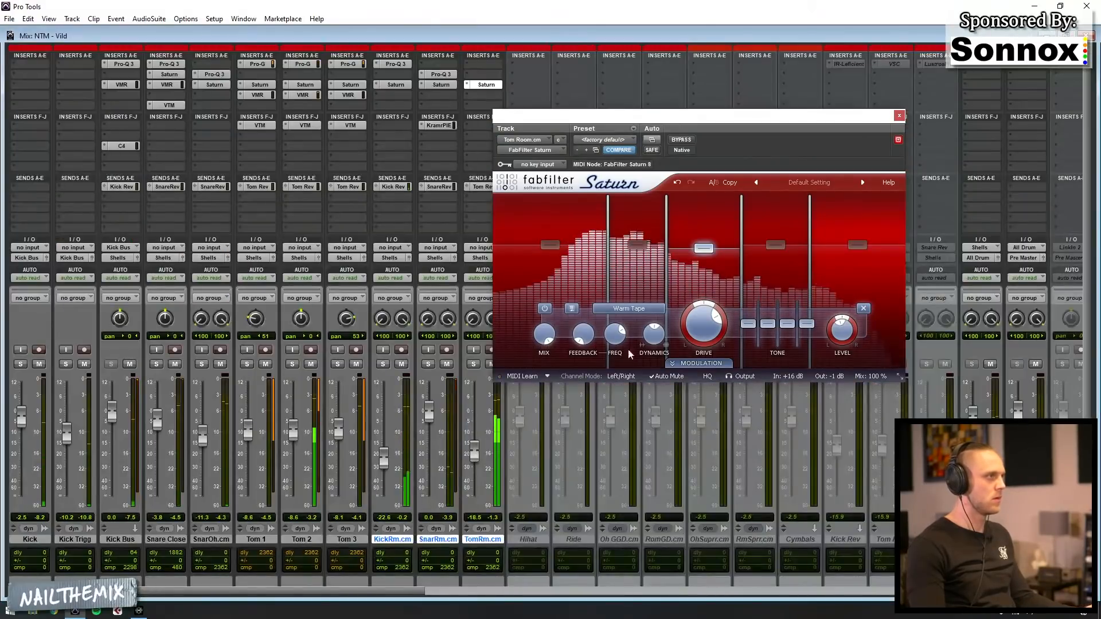
# - Audition the tom room, Tom 2 and Tom 3 in solo, and listen to the upper band of Tom 2's Saturn alone
pyautogui.click(474, 365)
pyautogui.click(474, 364)
pyautogui.click(292, 364)
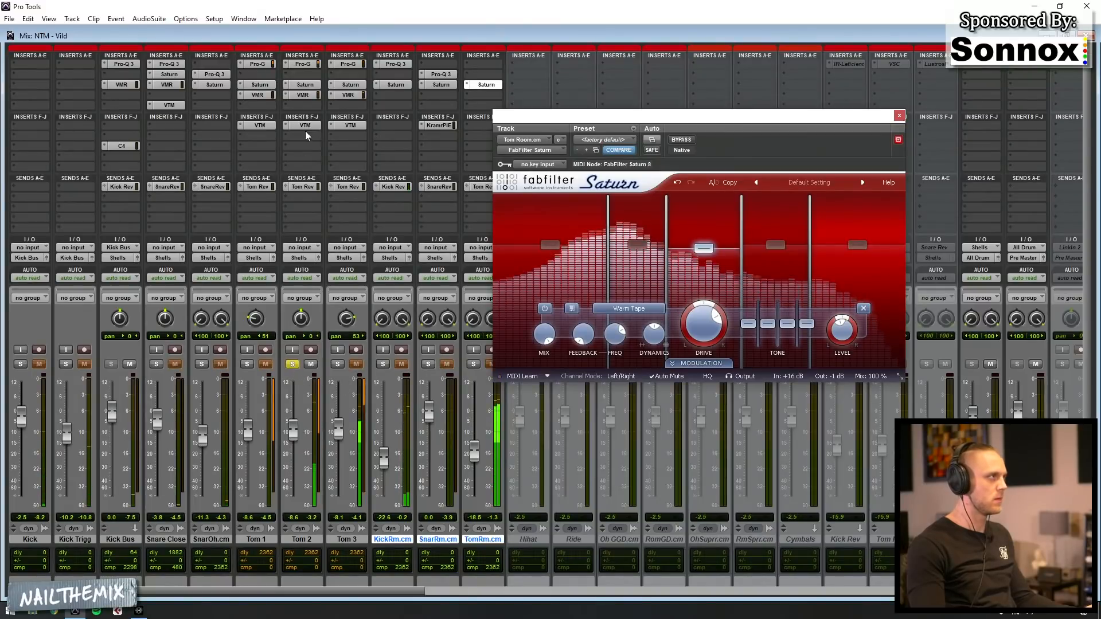
pyautogui.click(305, 84)
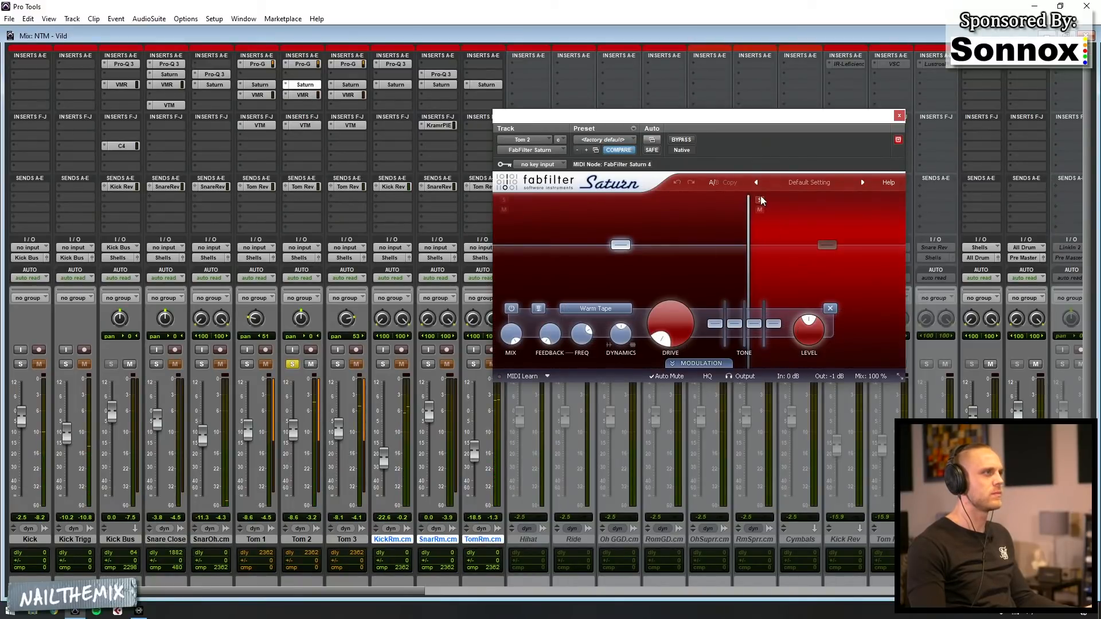
pyautogui.click(813, 243)
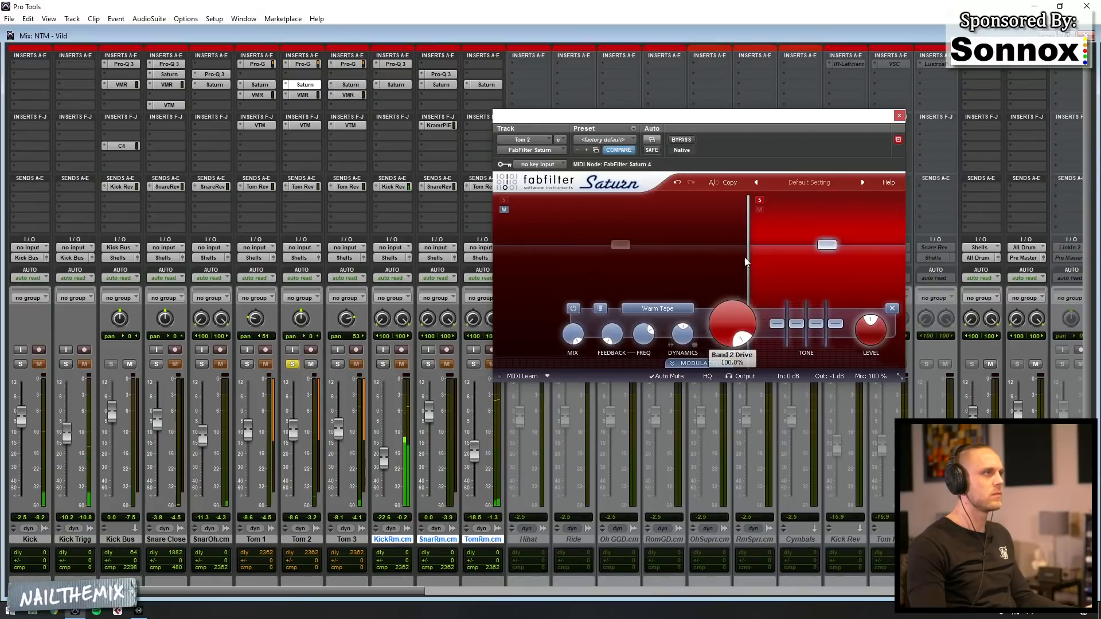
pyautogui.click(302, 85)
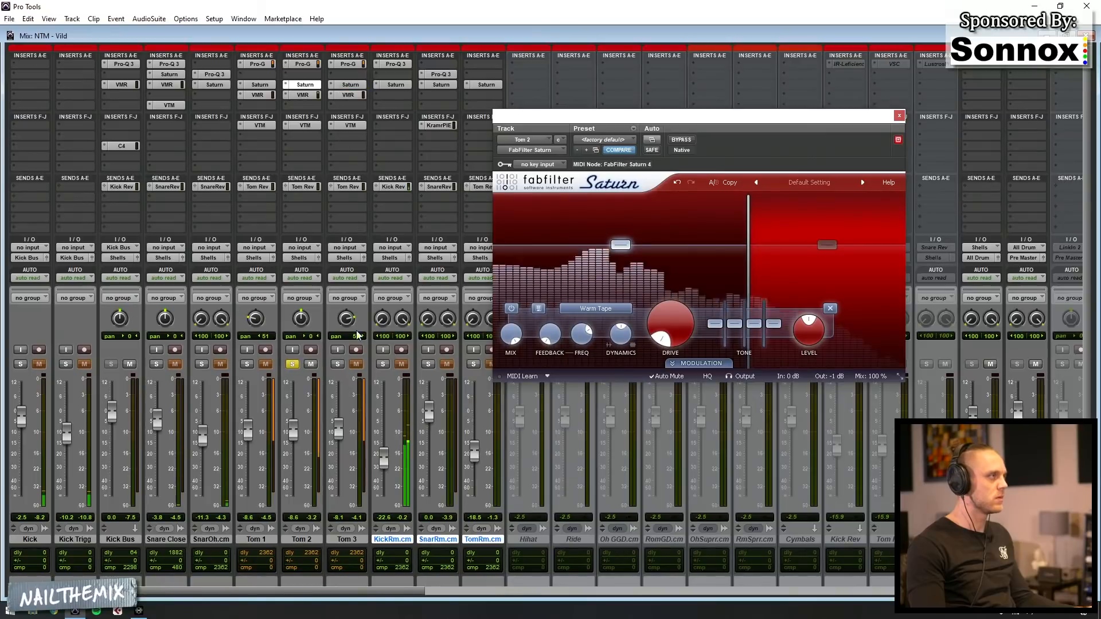
pyautogui.click(339, 364)
pyautogui.click(339, 364)
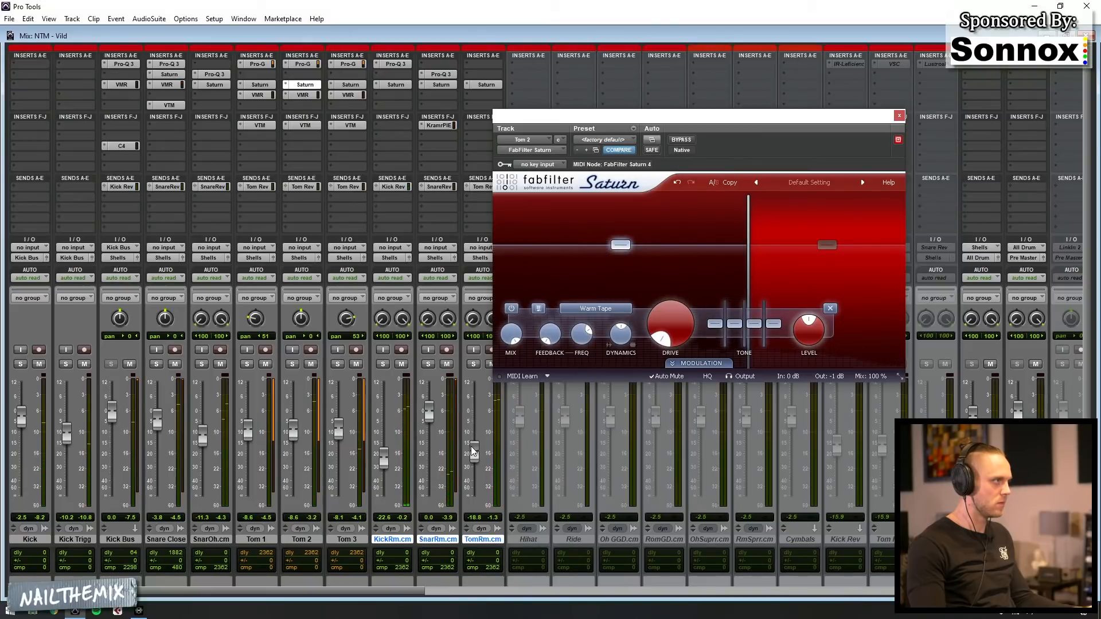
# - Lower the tom room's fader to -20.1 dB and the kick room's fader to -23.9 dB
pyautogui.moveTo(471, 449); pyautogui.dragTo(471, 451)
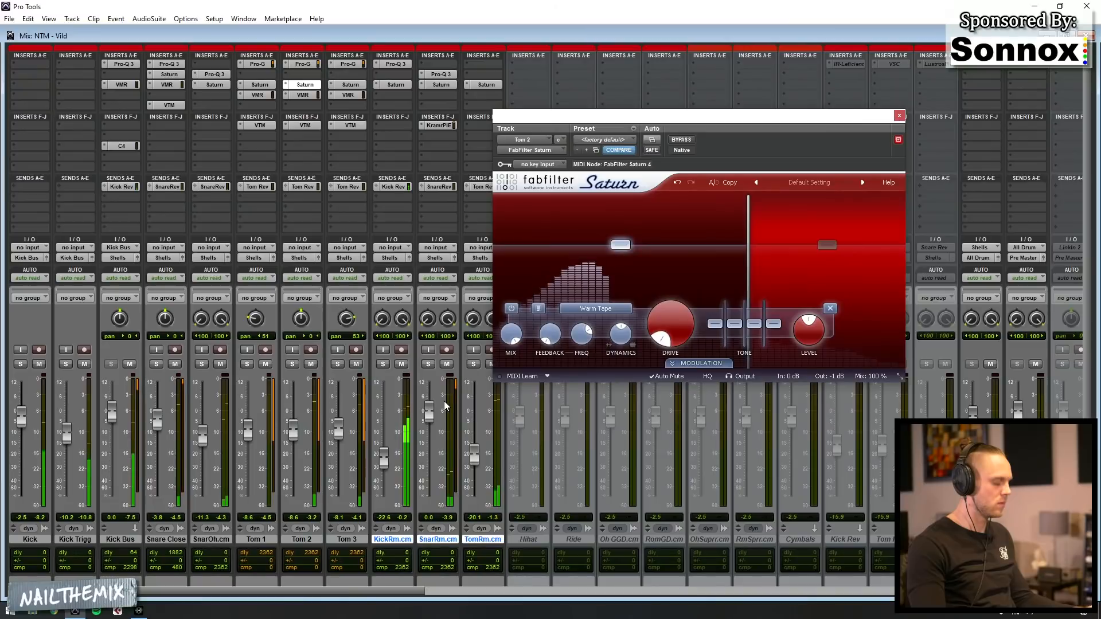
pyautogui.moveTo(388, 457); pyautogui.dragTo(385, 459)
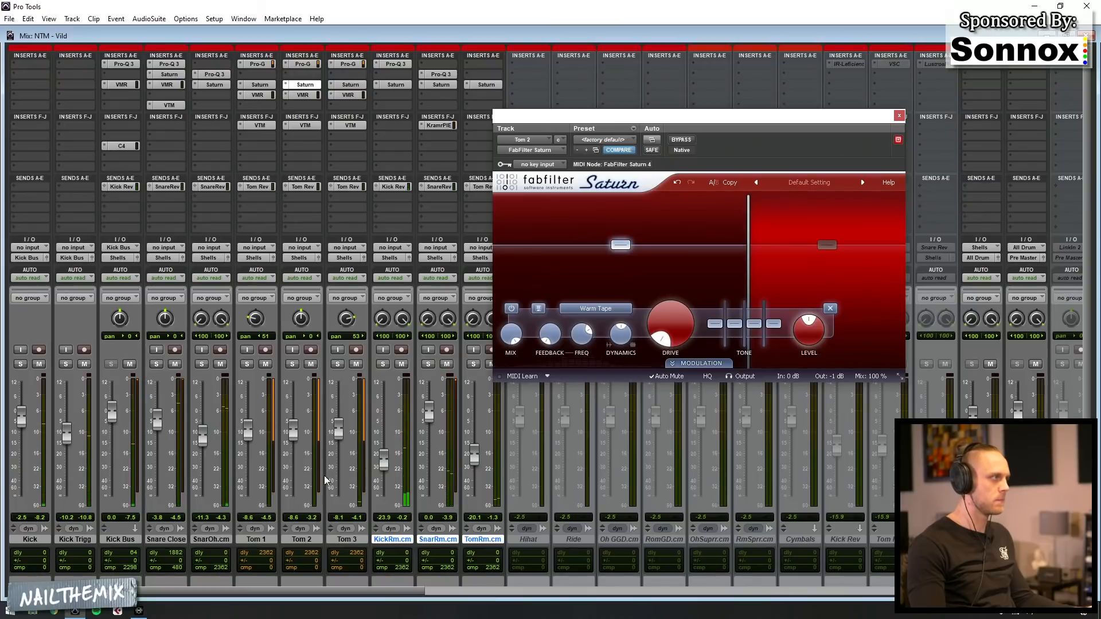
# - Solo the close snare, load a CS-EQ into the empty slot of its Virtual Mix Rack, and slightly boost the LF band
pyautogui.click(158, 364)
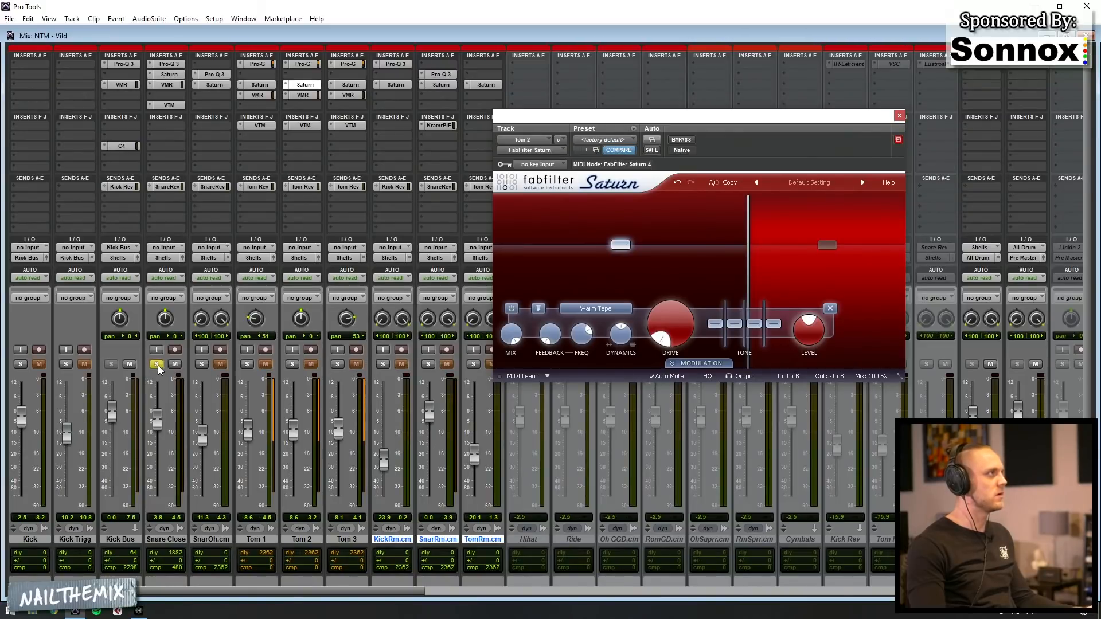
pyautogui.press('space')
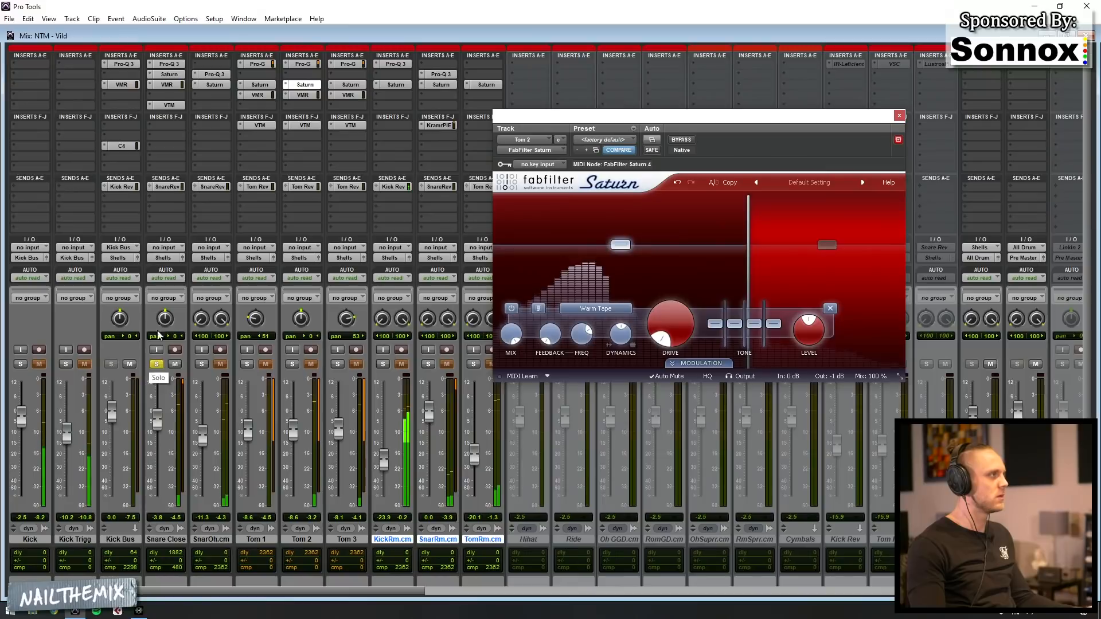
pyautogui.click(167, 84)
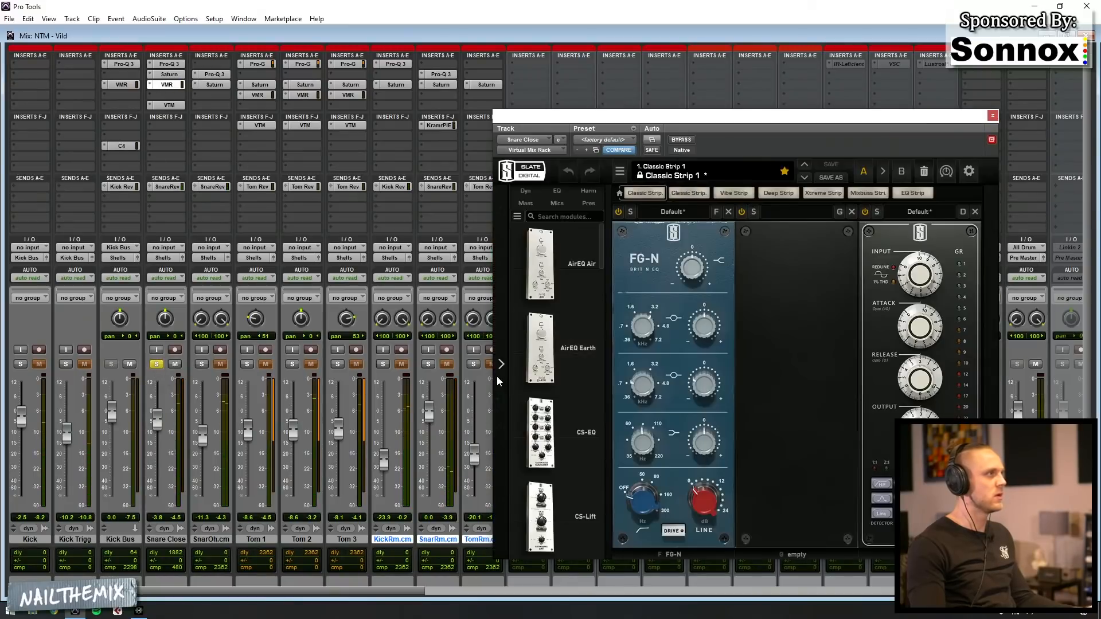
pyautogui.moveTo(541, 433); pyautogui.dragTo(734, 425)
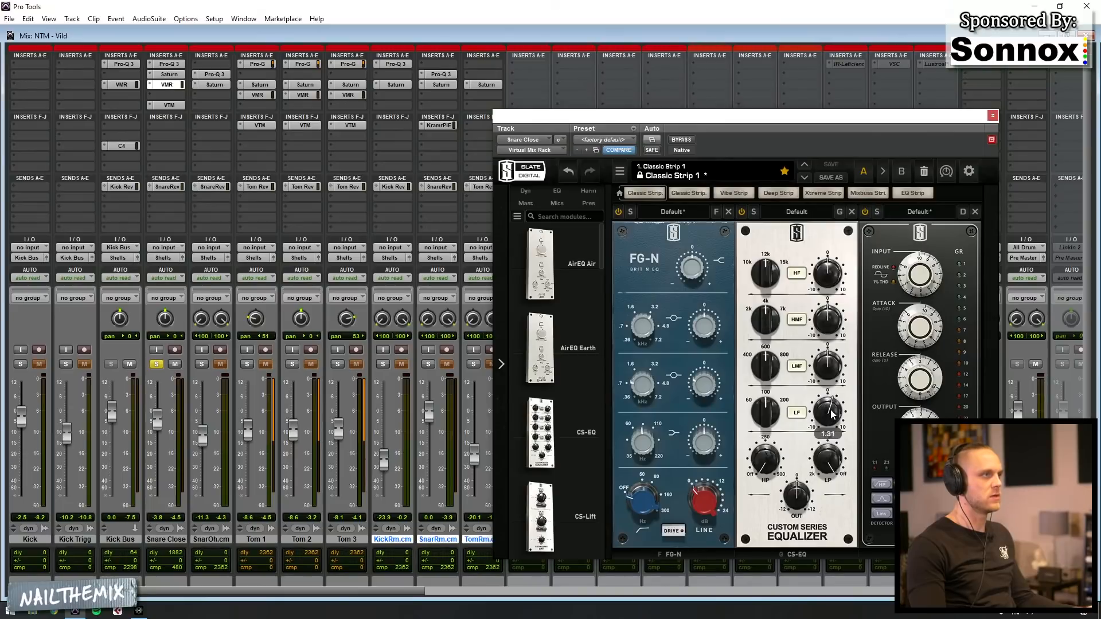
pyautogui.moveTo(829, 414); pyautogui.dragTo(829, 408)
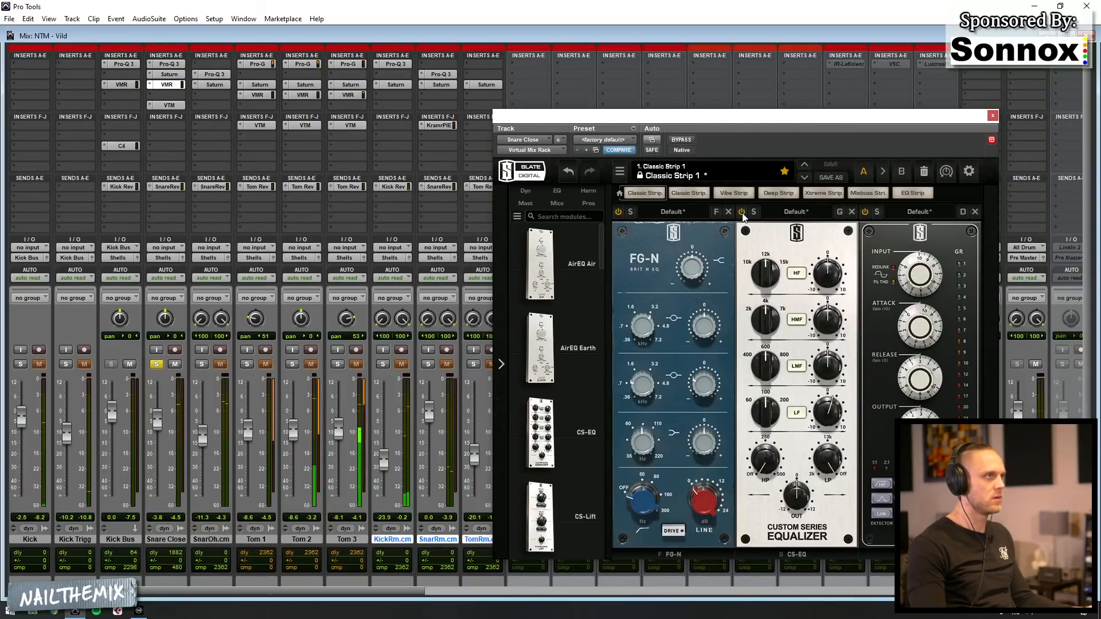
# - Unsolo the close snare and play back the drum shells together
pyautogui.click(157, 364)
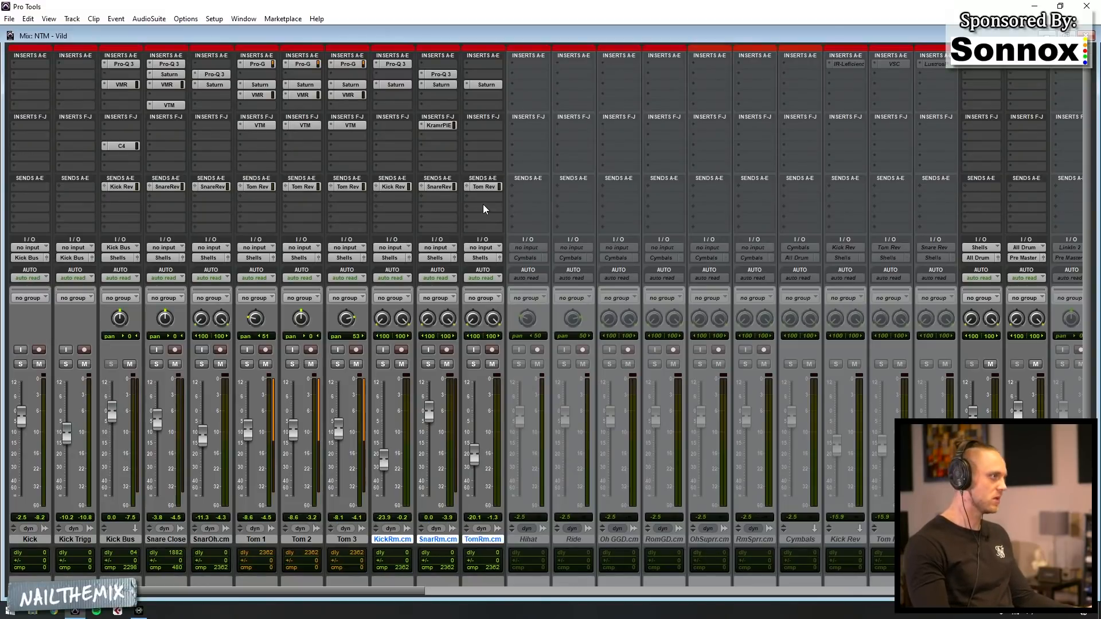
pyautogui.press('space')
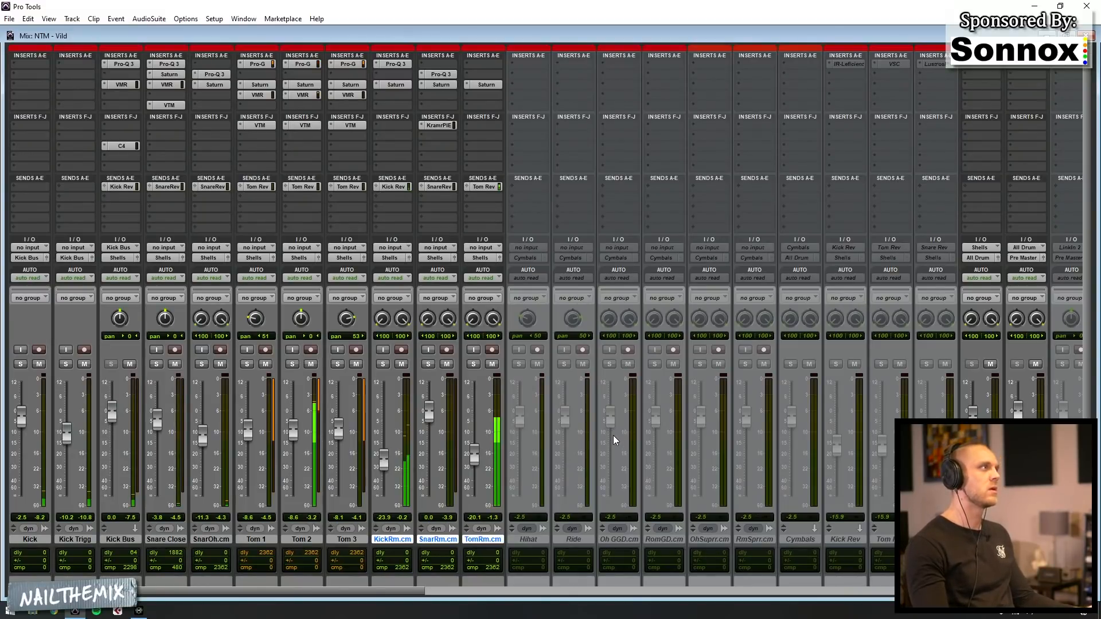